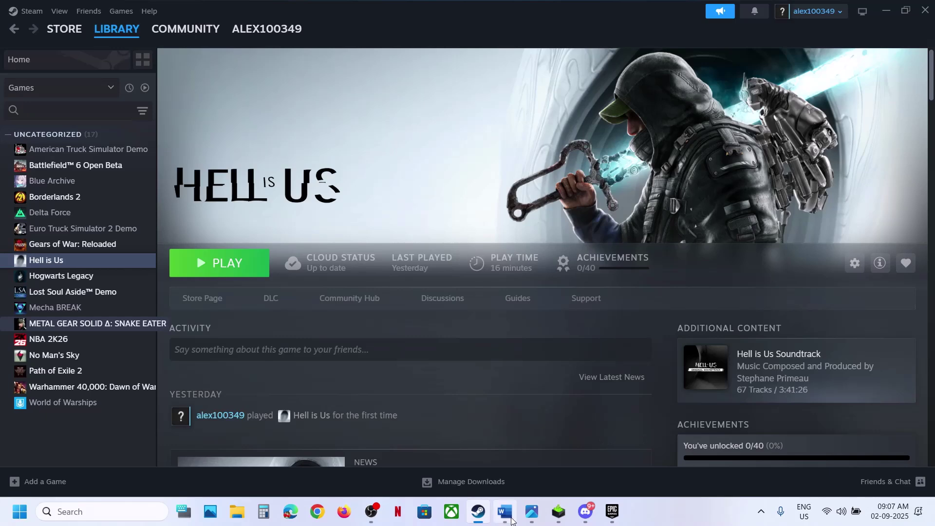
Step: Highlight the Step 2 restart instruction in the Word notes and bring up Steam's exit option
click(504, 511)
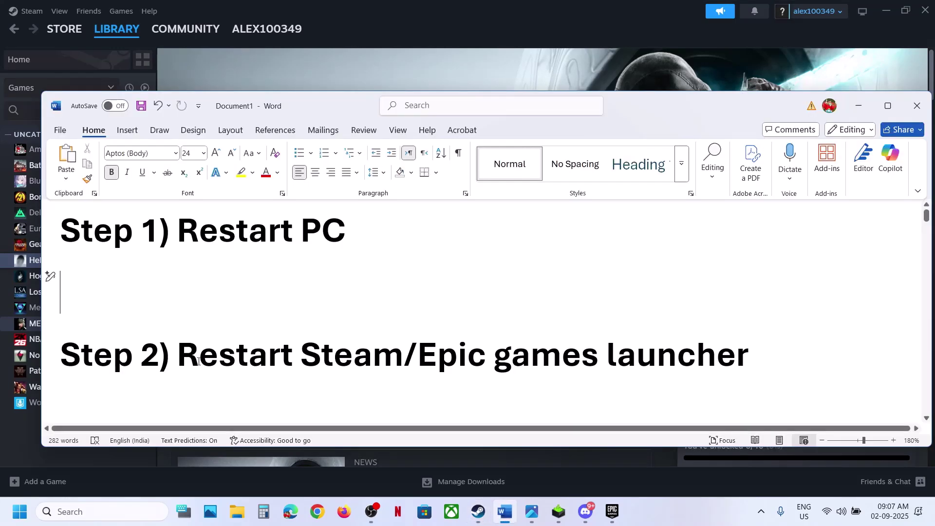
drag(198, 362, 602, 366)
click(532, 68)
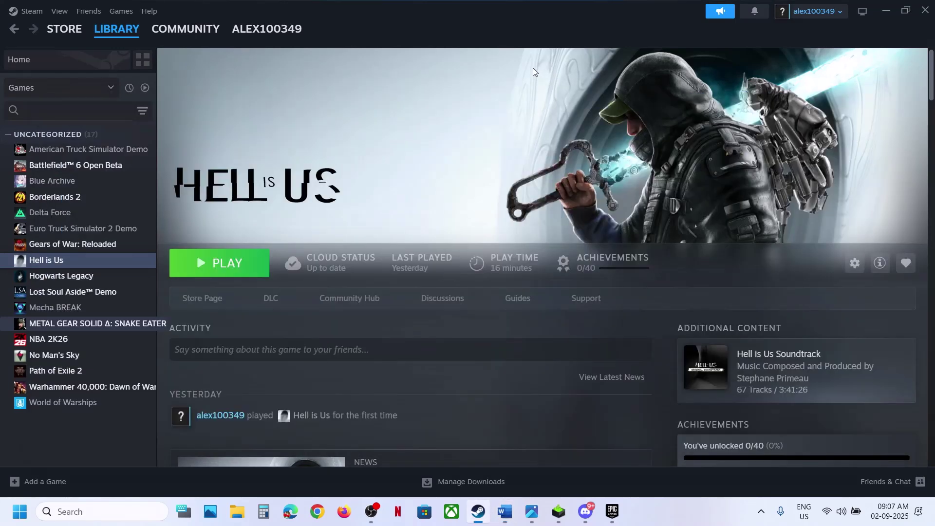
click(30, 10)
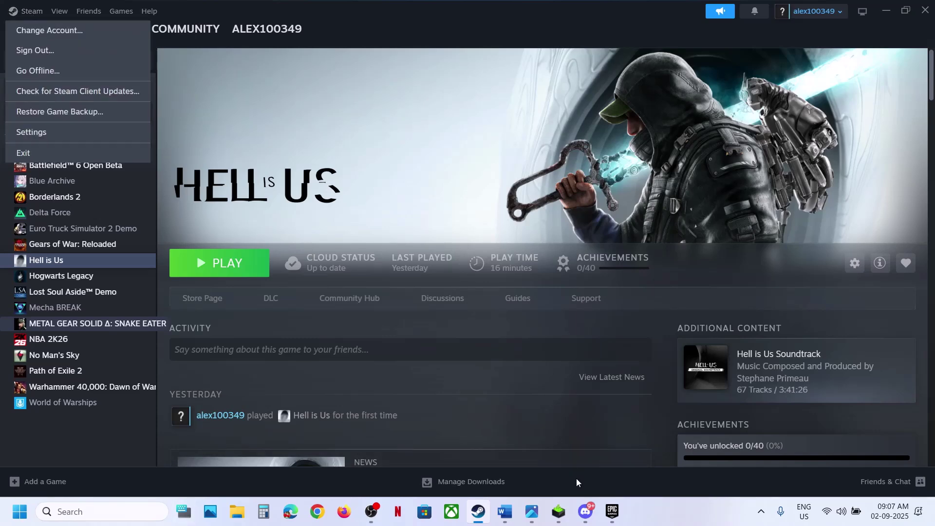
Step: Switch to the Epic Games Launcher, view the restart and update option in its settings, and return to the library
click(614, 512)
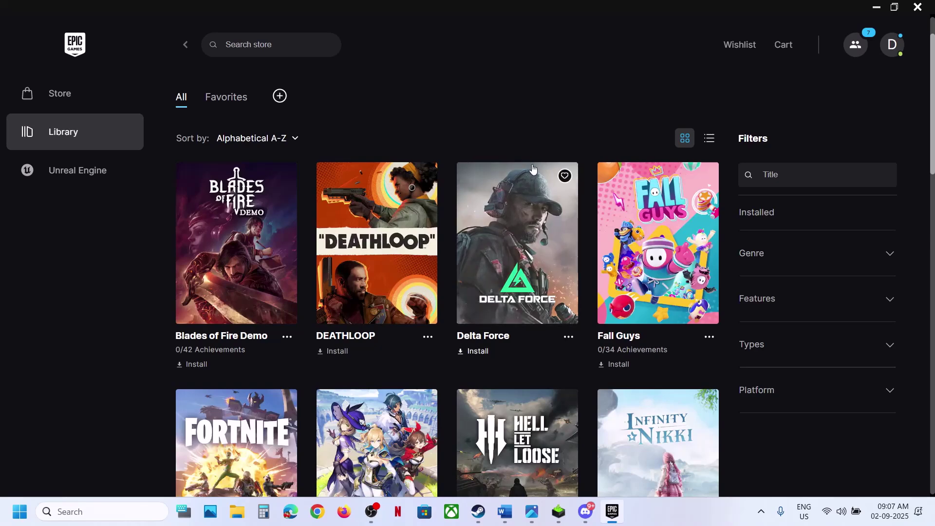
click(899, 51)
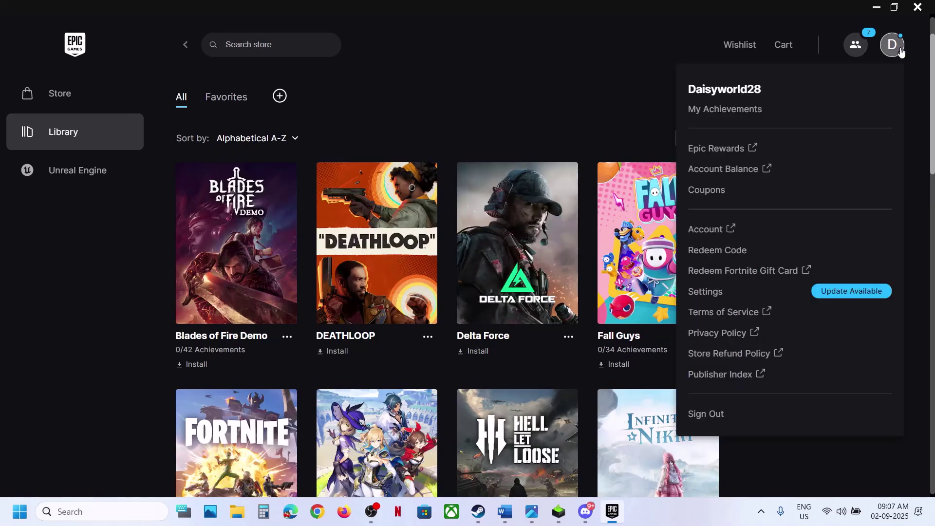
click(718, 293)
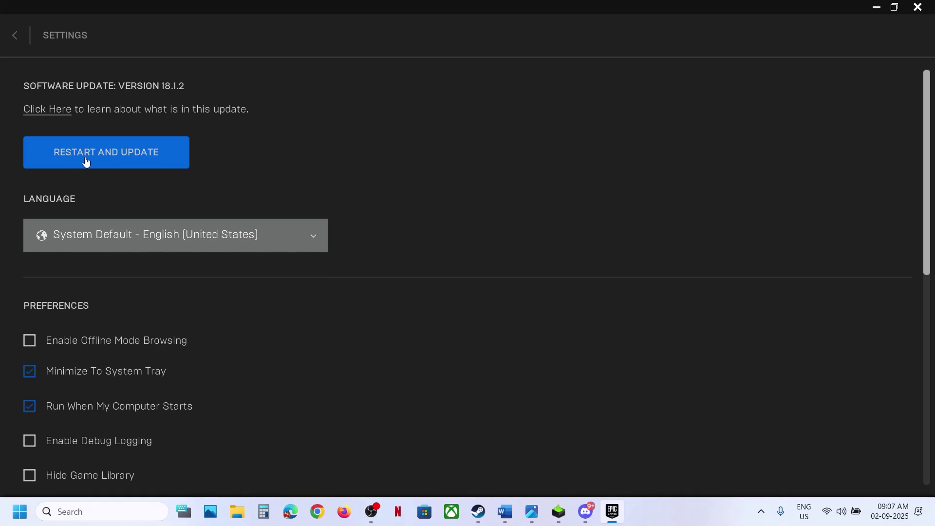
click(15, 36)
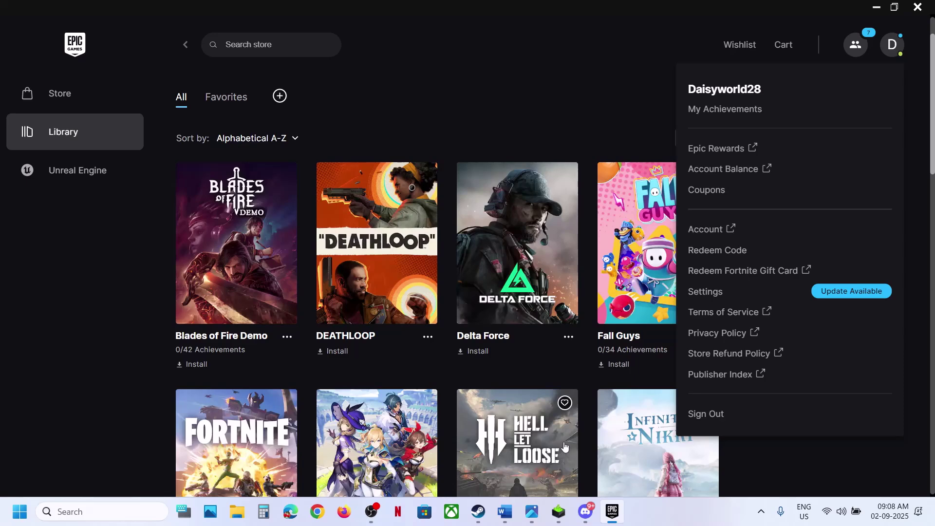
Step: Switch back to the Word notes and highlight "Try power saver mode," in Step 3
click(513, 517)
scroll(287, 325, down, 3)
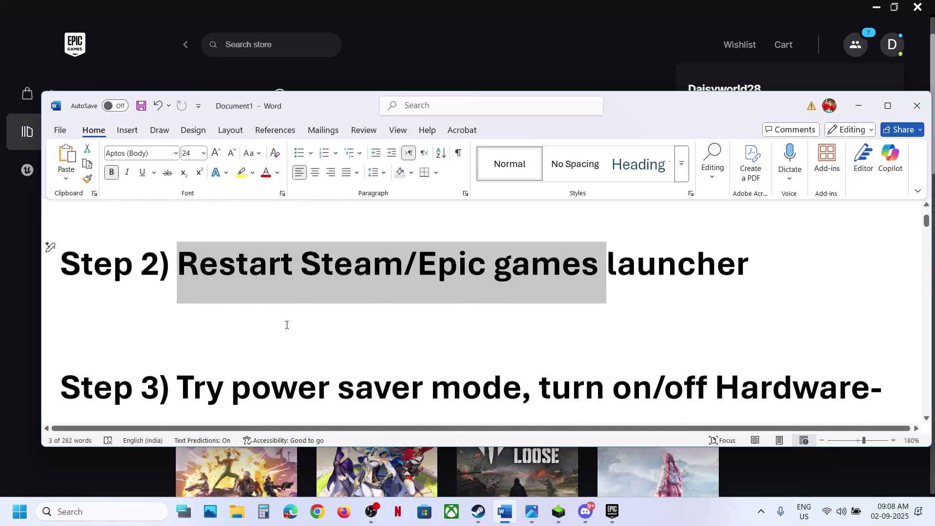
drag(197, 311, 536, 311)
Step: Open Power Options under Control Panel's Hardware and Sound category and maximize the window
click(116, 512)
text(control)
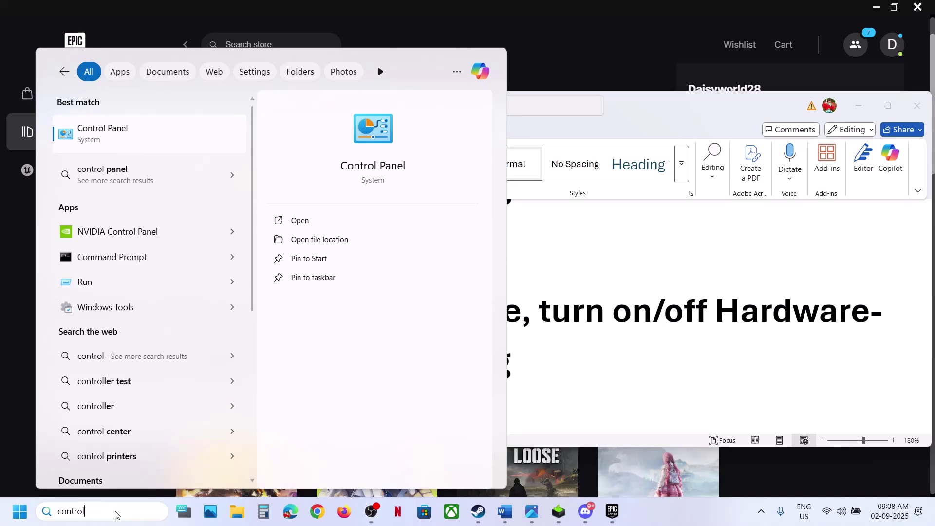
key(Return)
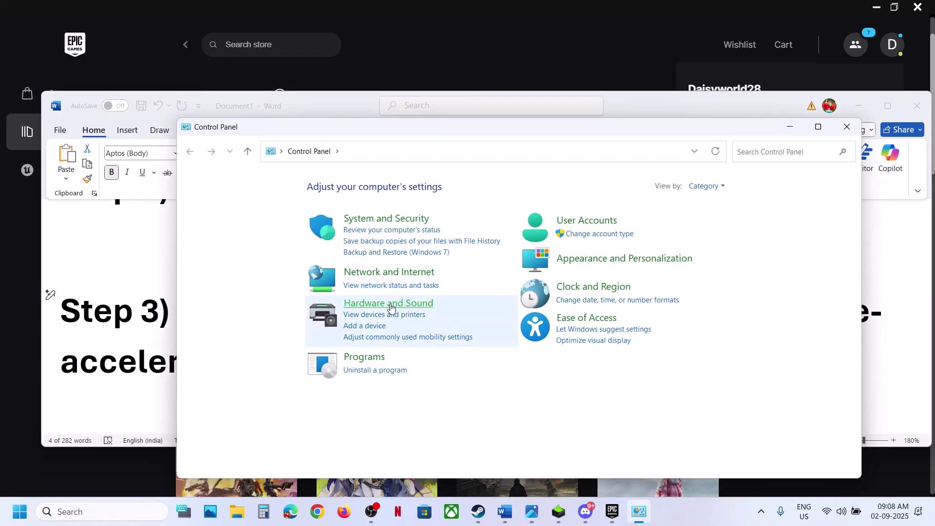
click(388, 304)
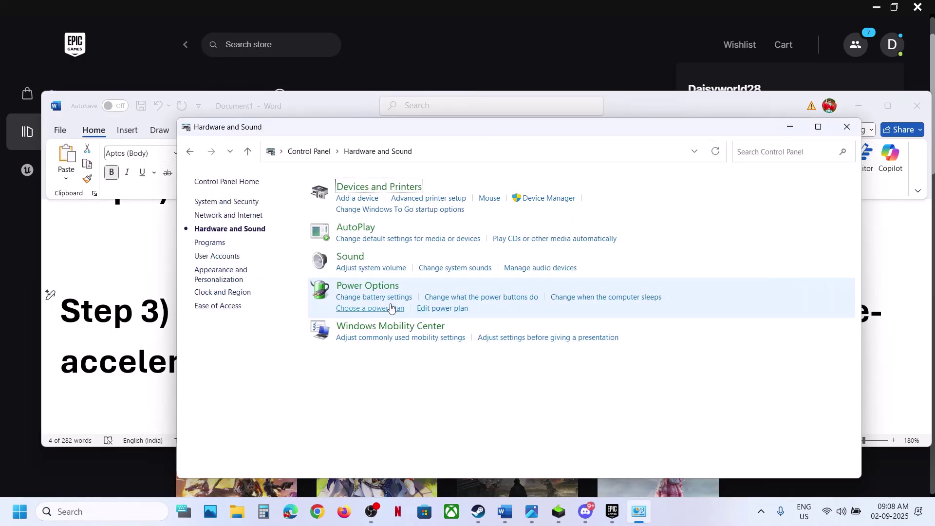
click(369, 287)
click(817, 127)
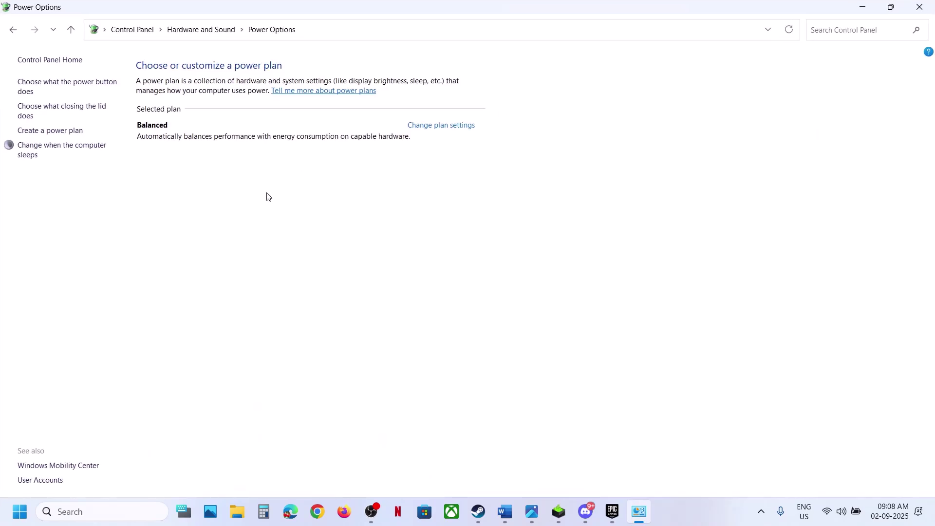
Step: Examine the Power saver plan option in the Power Saver.jpg reference image and return to Power Options
click(531, 511)
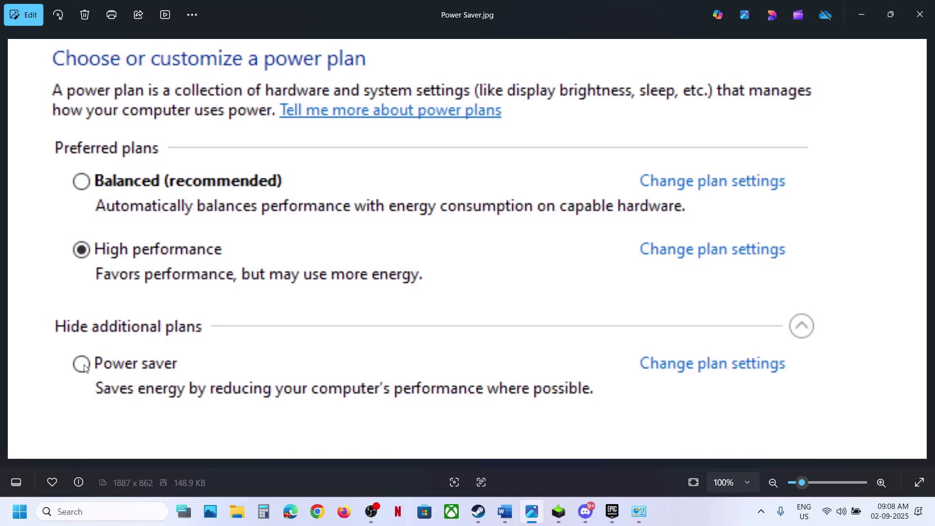
click(477, 511)
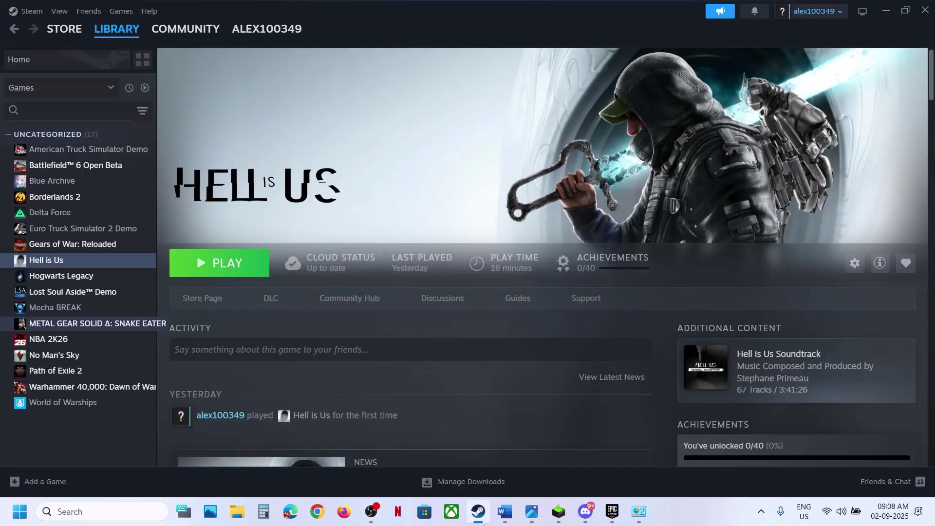
click(483, 521)
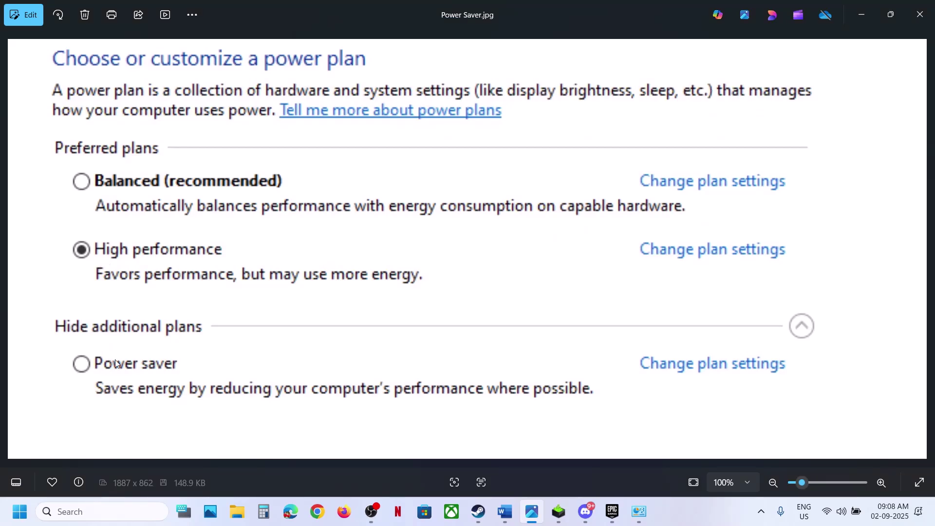
click(863, 12)
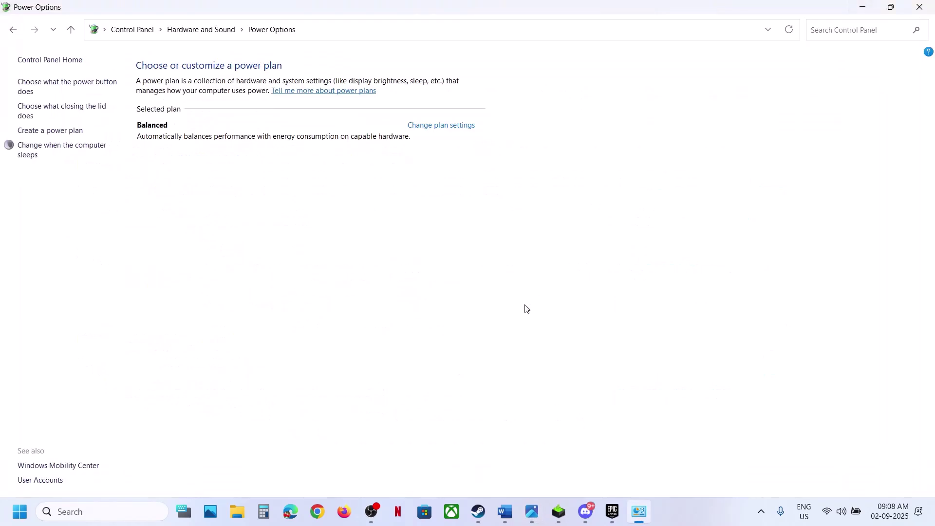
Step: Highlight "turn on/off Hardware-accelerated GPU scheduling" in Step 3 of the Word notes
click(499, 506)
scroll(386, 345, down, 1)
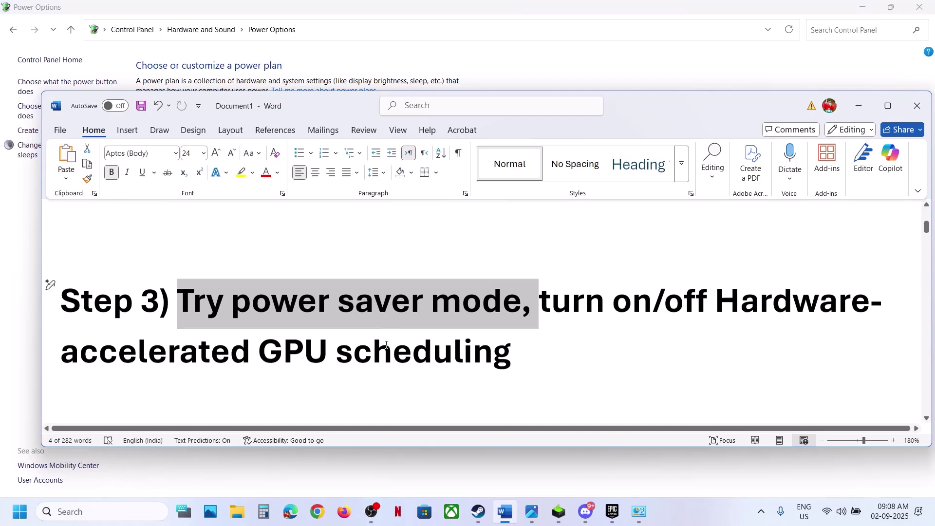
drag(563, 287, 439, 343)
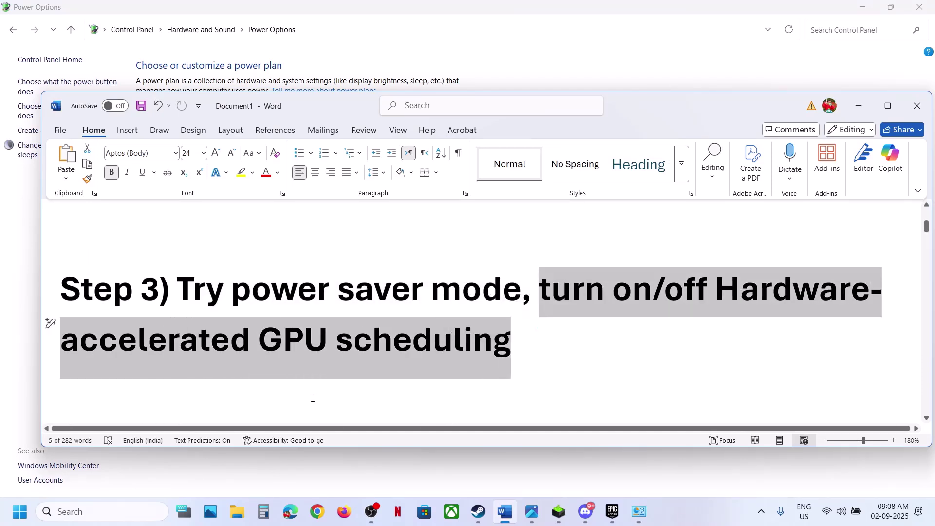
Step: Open the Windows Graphics settings and expand the advanced graphics settings
click(105, 509)
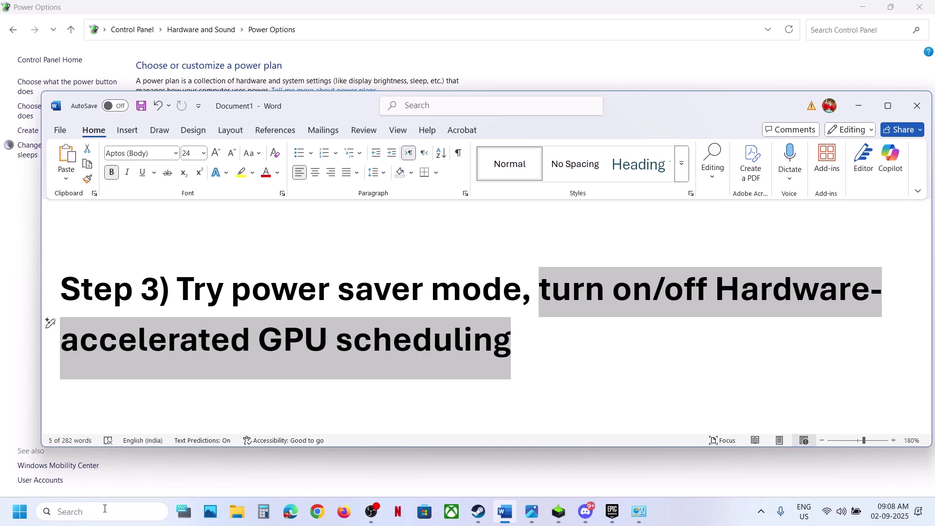
text(graphics)
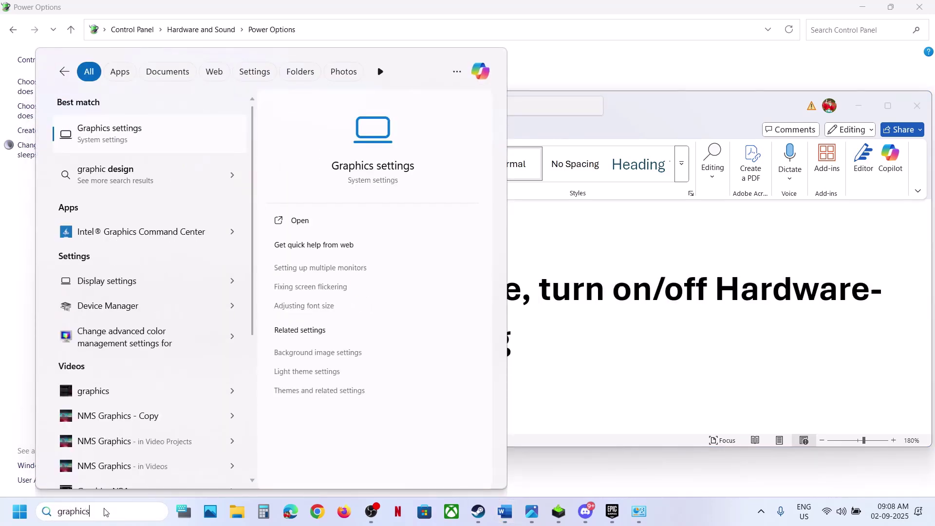
key(Escape)
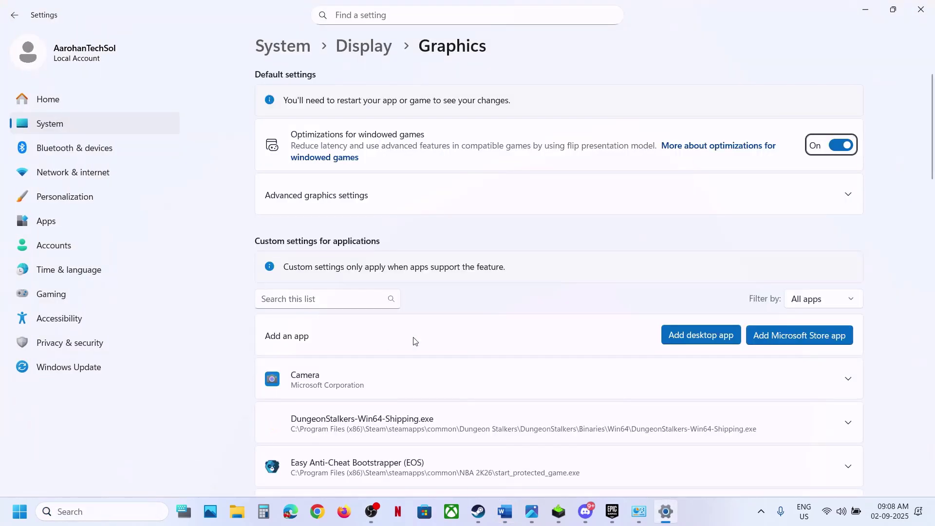
click(339, 201)
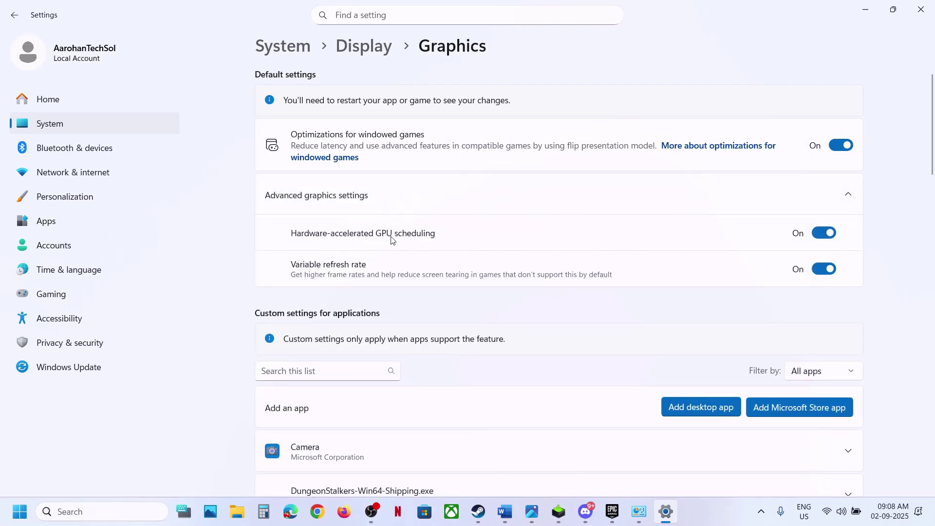
Step: Turn Hardware-accelerated GPU scheduling off and back on, checking Steam in between, and repeat the toggle
click(825, 235)
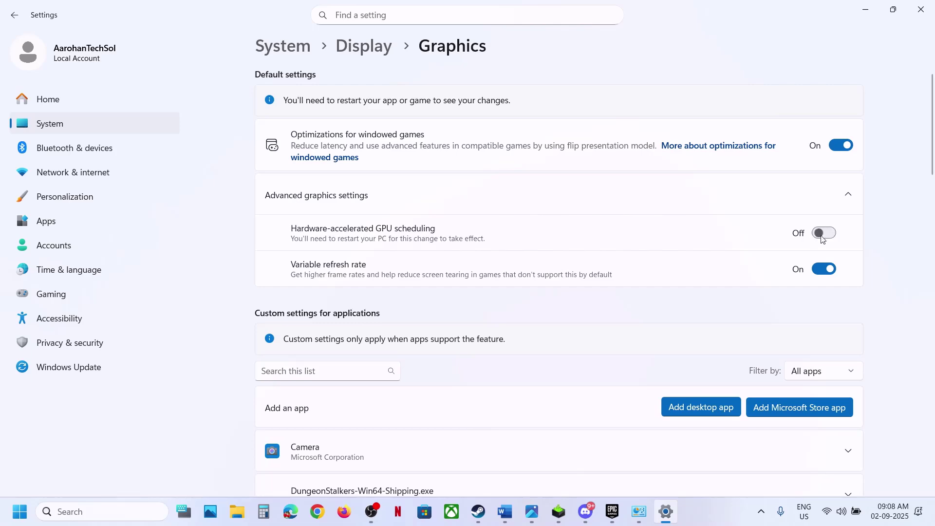
click(825, 234)
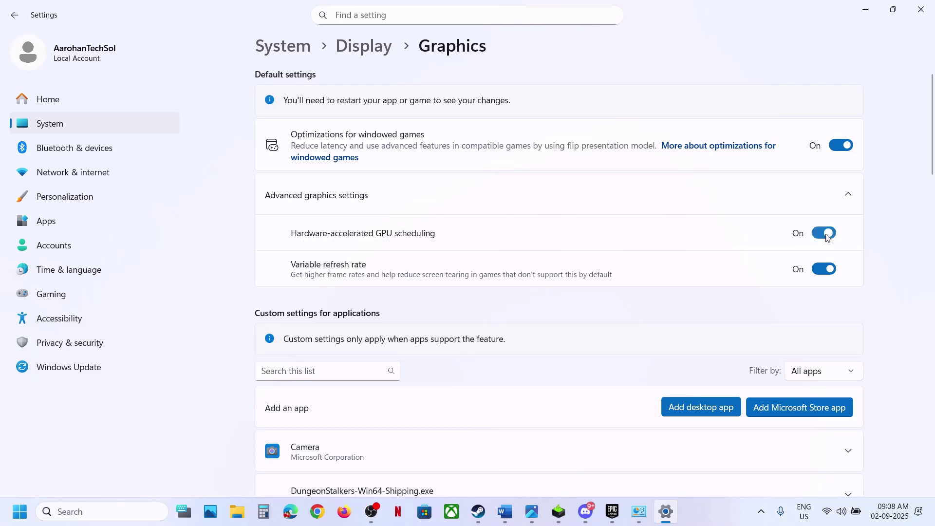
click(479, 520)
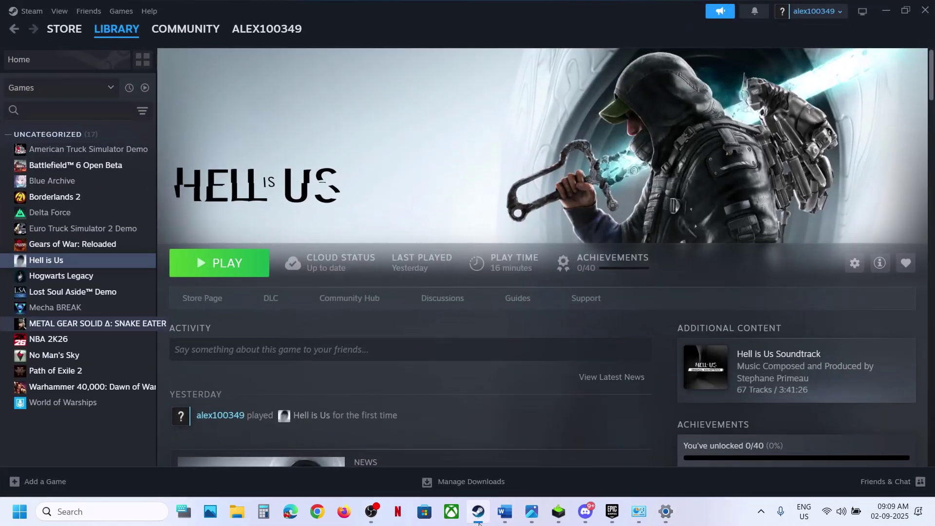
click(479, 521)
click(823, 235)
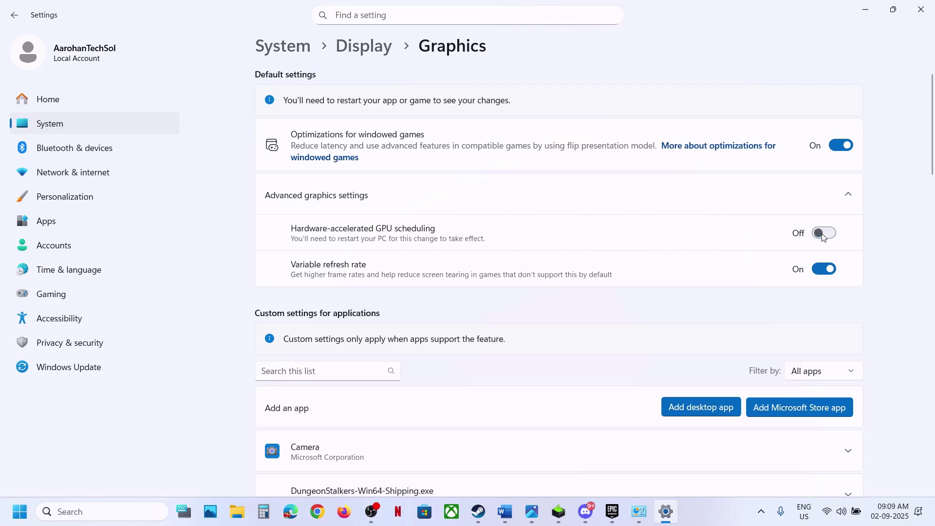
click(823, 235)
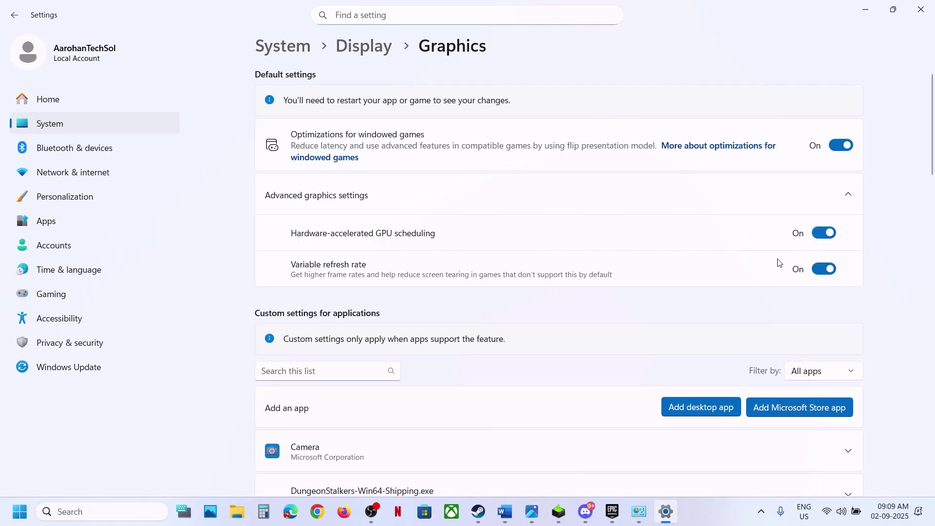
Step: Copy "View Advanced system settings." from Step 4 of the Word notes and use it to find and open System Properties
click(506, 512)
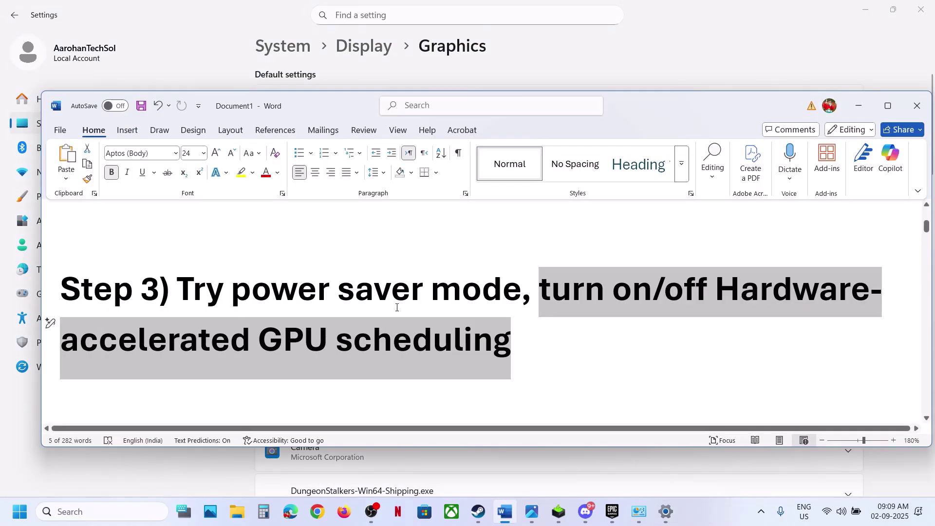
scroll(397, 307, down, 5)
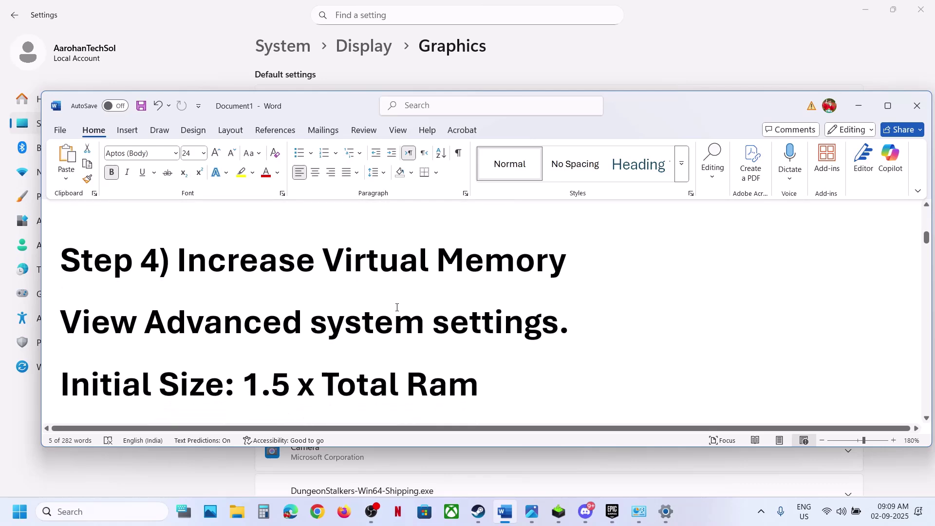
click(48, 306)
key(ctrl+c)
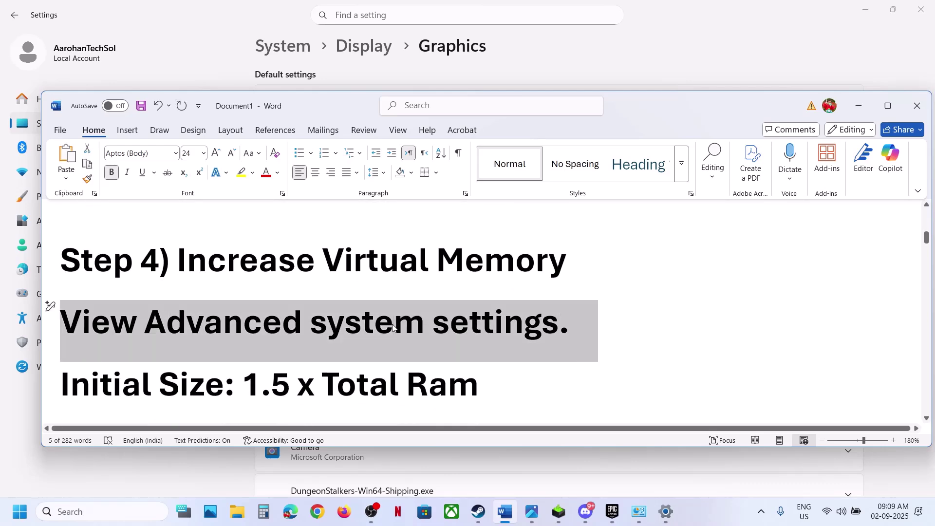
click(127, 508)
key(ctrl+v)
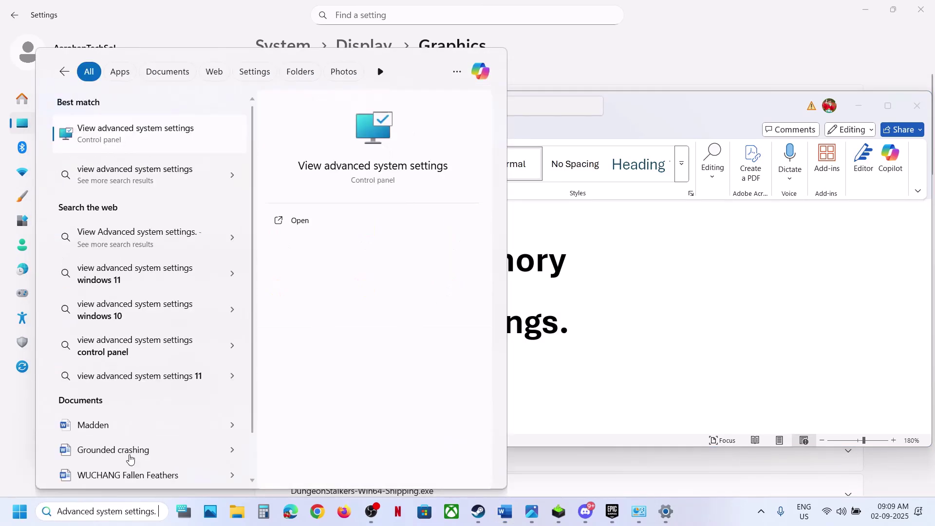
click(122, 141)
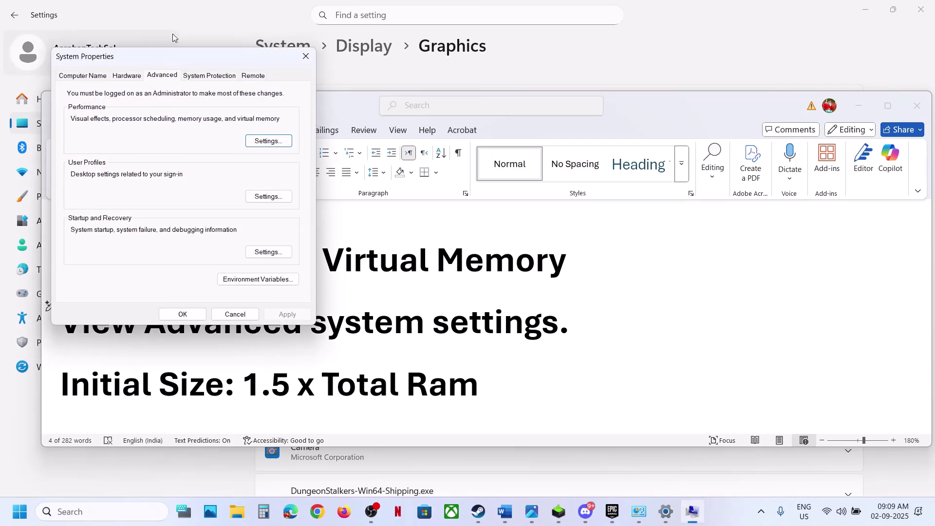
Step: In the Virtual Memory settings, turn off automatic paging file management for all drives and select a custom size for drive C:
drag(167, 57, 741, 158)
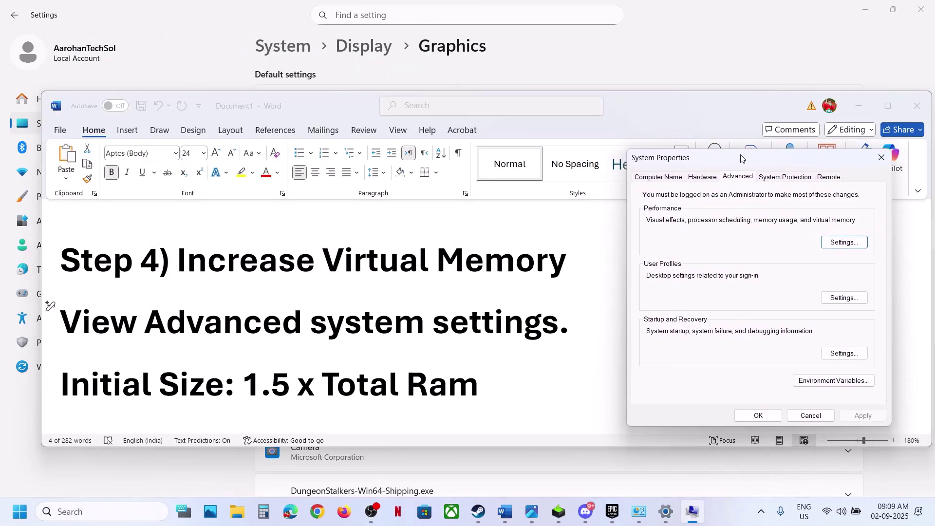
click(844, 243)
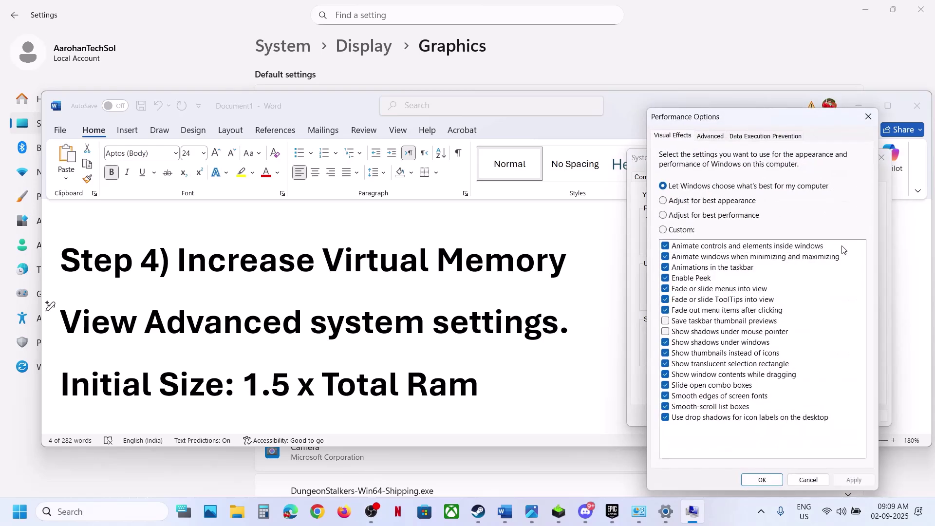
click(706, 139)
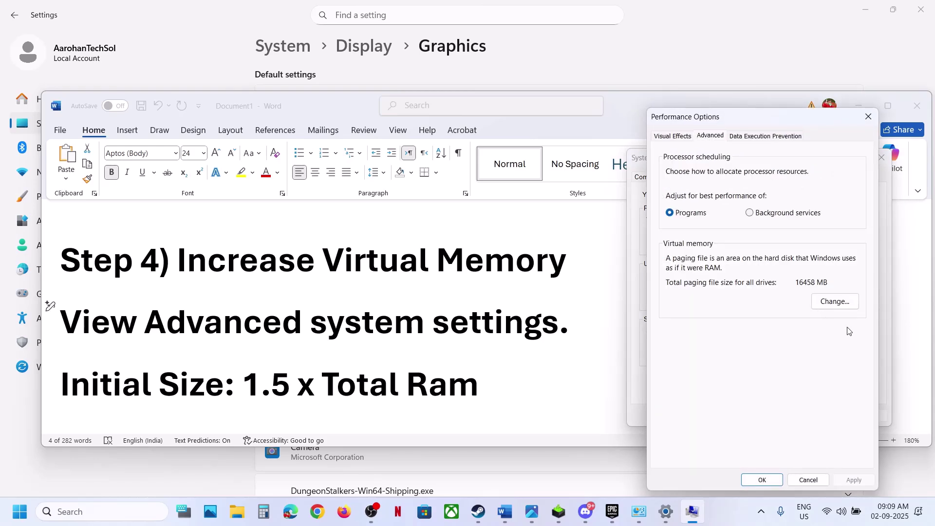
click(842, 298)
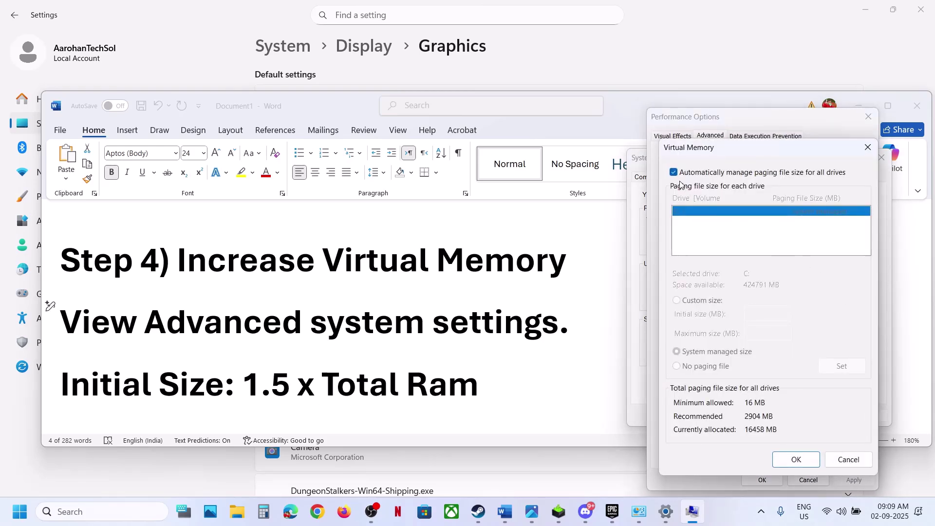
click(674, 173)
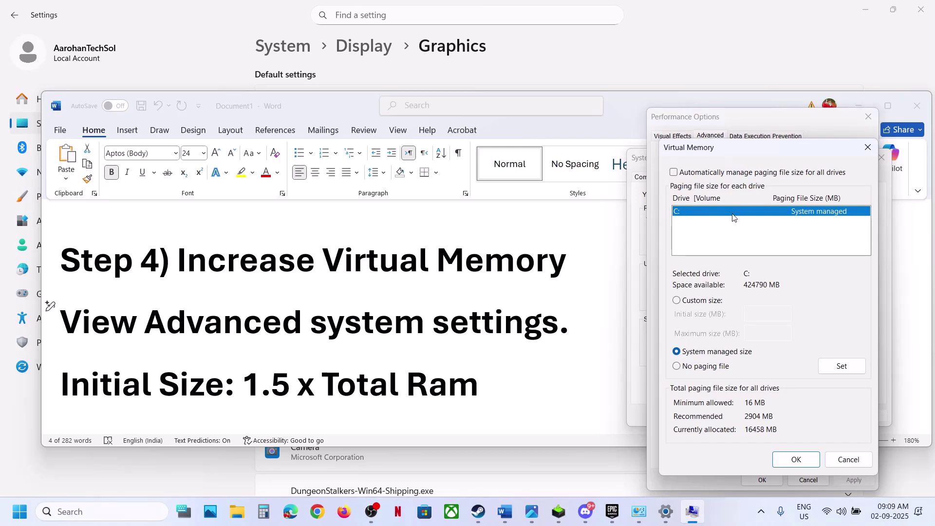
click(679, 301)
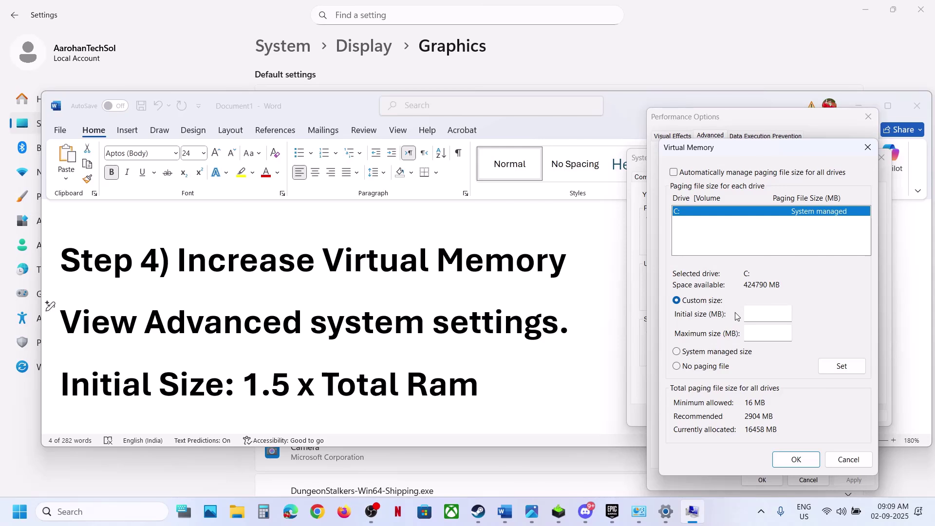
Step: Show the Initial Size and Maximum Size formulas in the Word notes and open Calculator beside the Virtual Memory settings
scroll(270, 372, down, 1)
scroll(270, 372, down, 1)
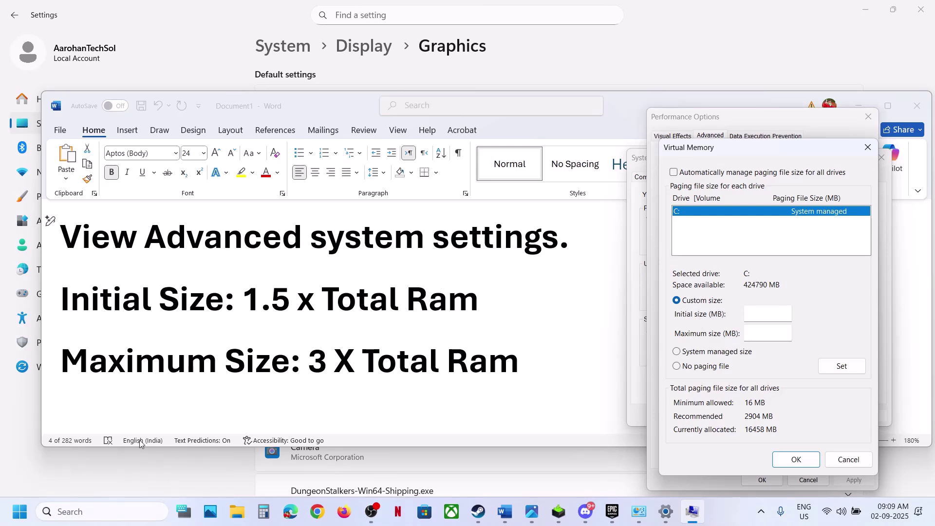
click(263, 510)
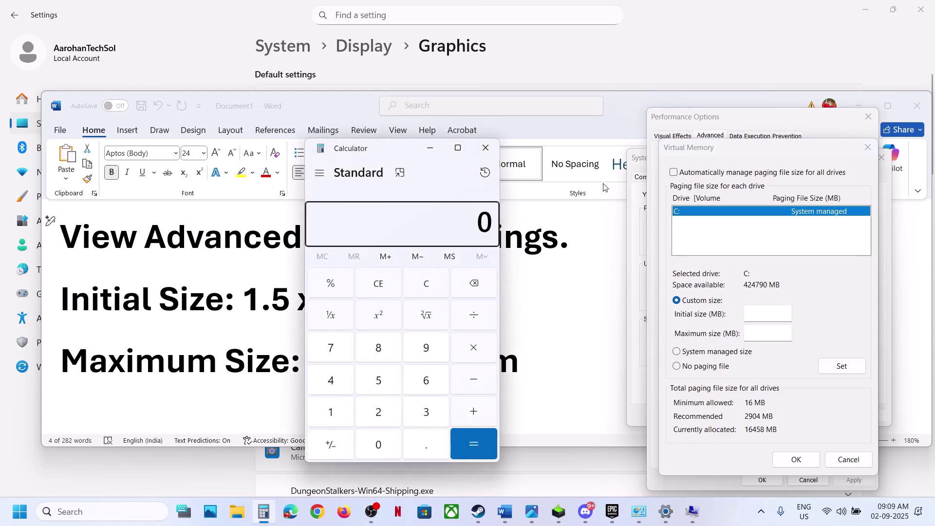
drag(404, 155, 555, 153)
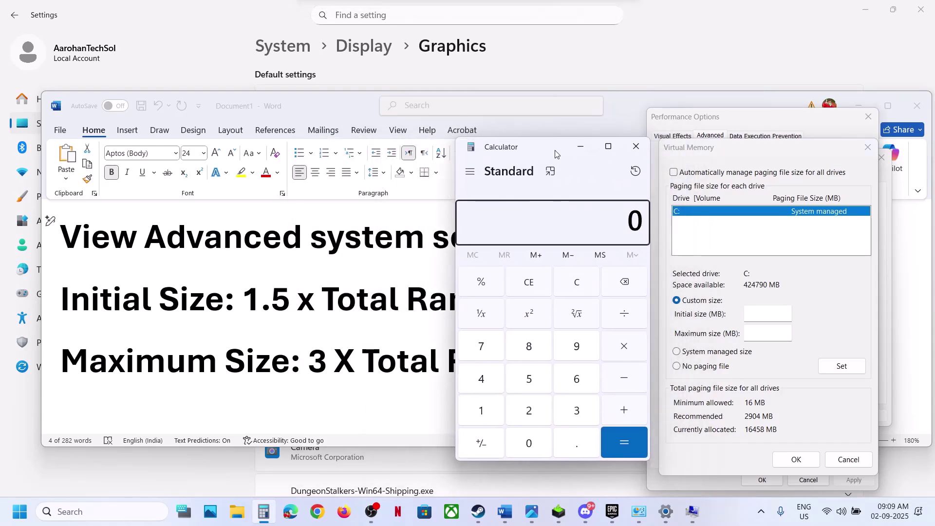
Step: Look up the installed RAM on the System About page in Windows Settings and close Settings
key(alt+Tab)
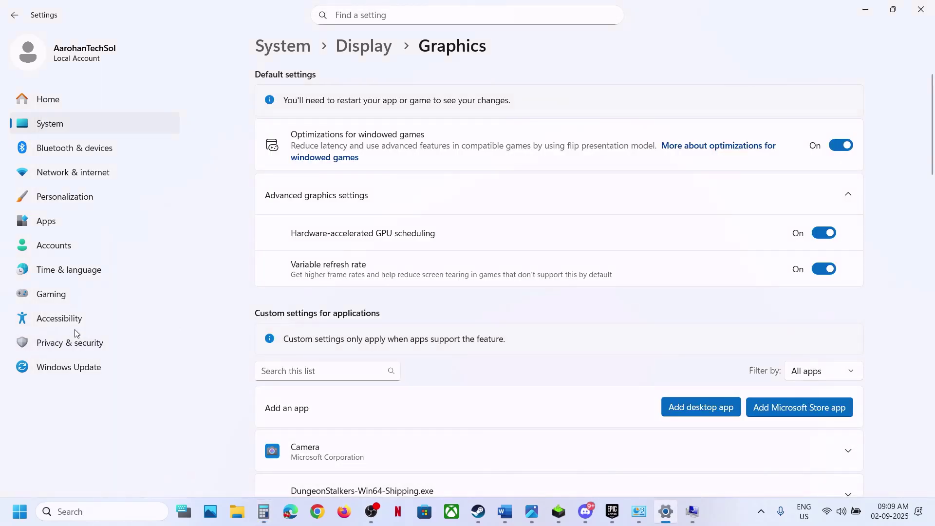
click(49, 128)
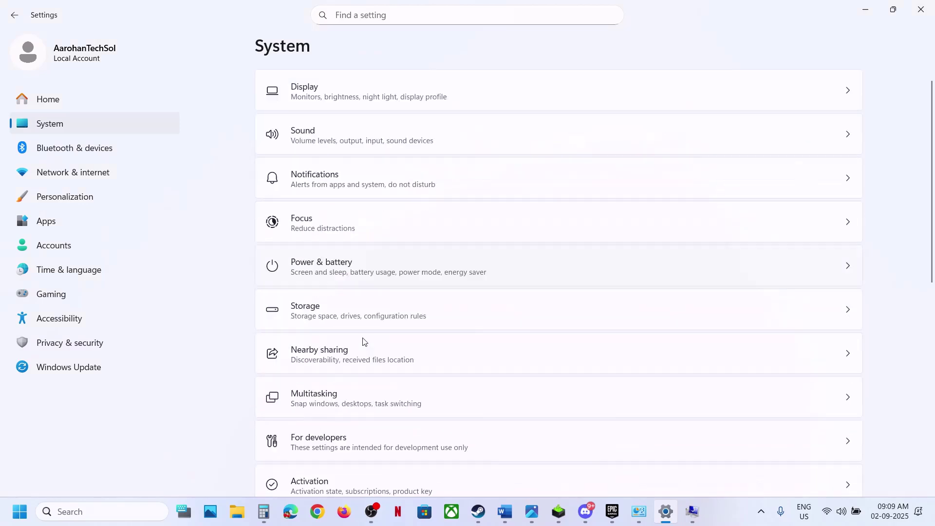
scroll(361, 341, down, 8)
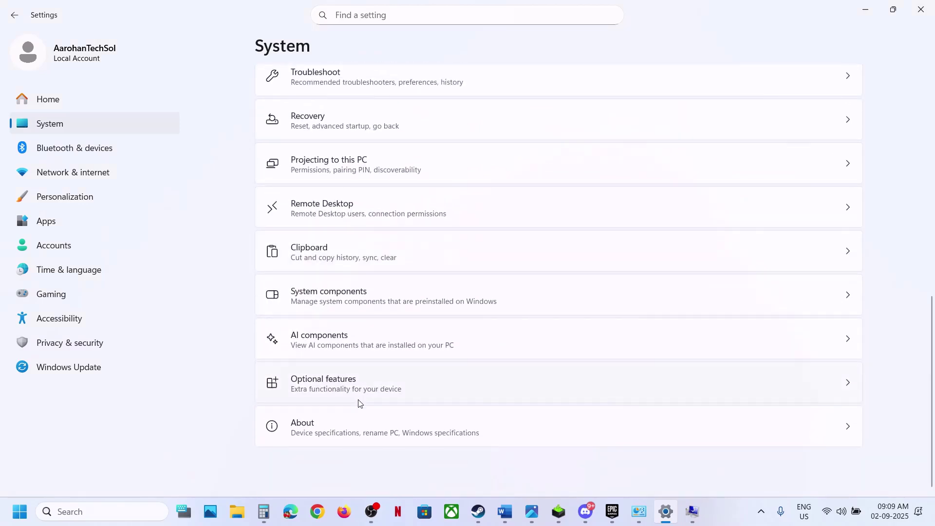
click(383, 420)
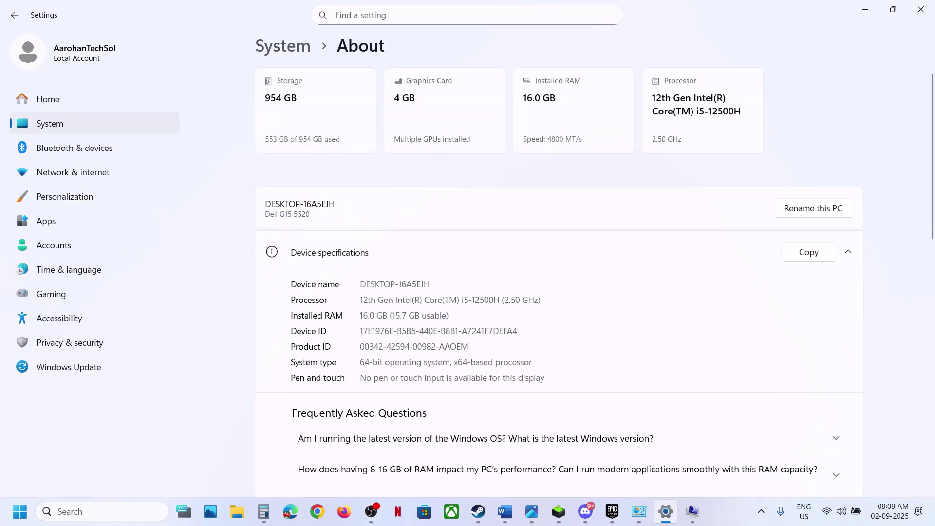
drag(360, 316, 396, 316)
click(920, 9)
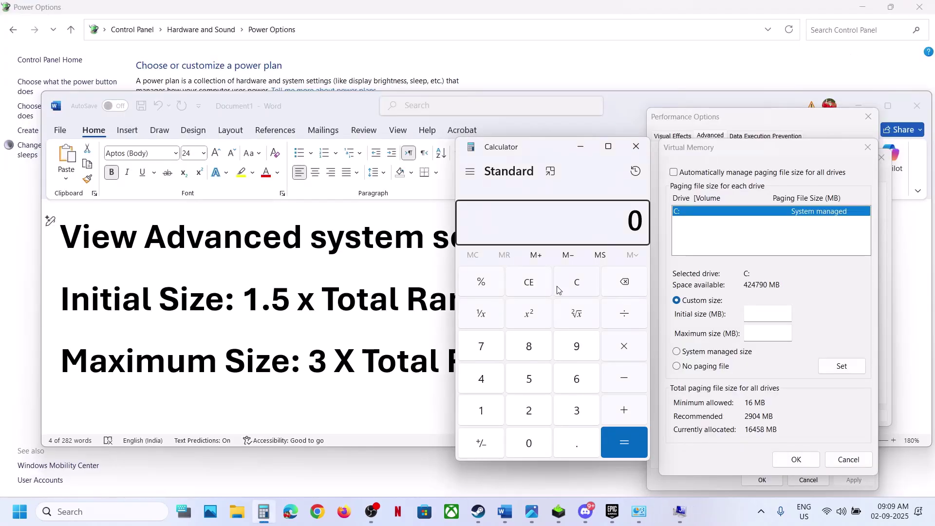
Step: Calculate the initial paging file size in Calculator as 16 × 1024, multiplied by 1.5
click(578, 283)
text(1)
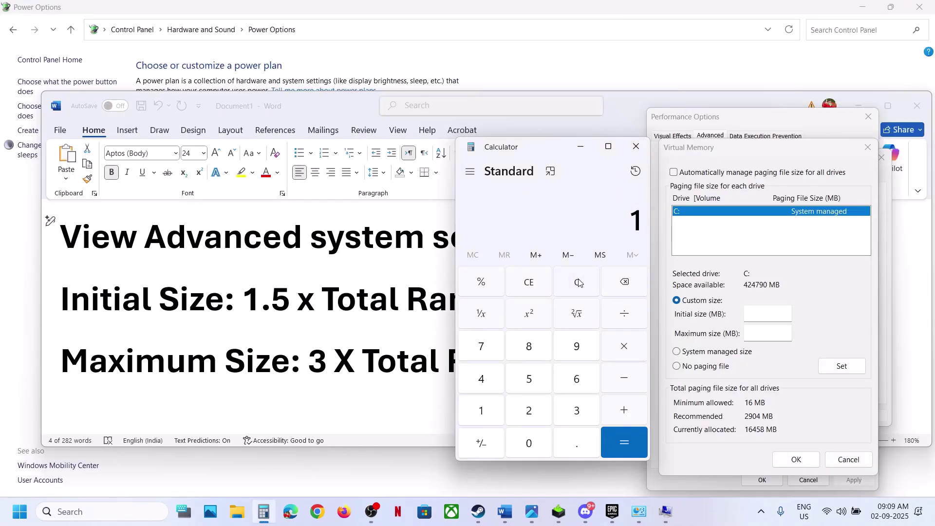
text(6*1024)
key(Return)
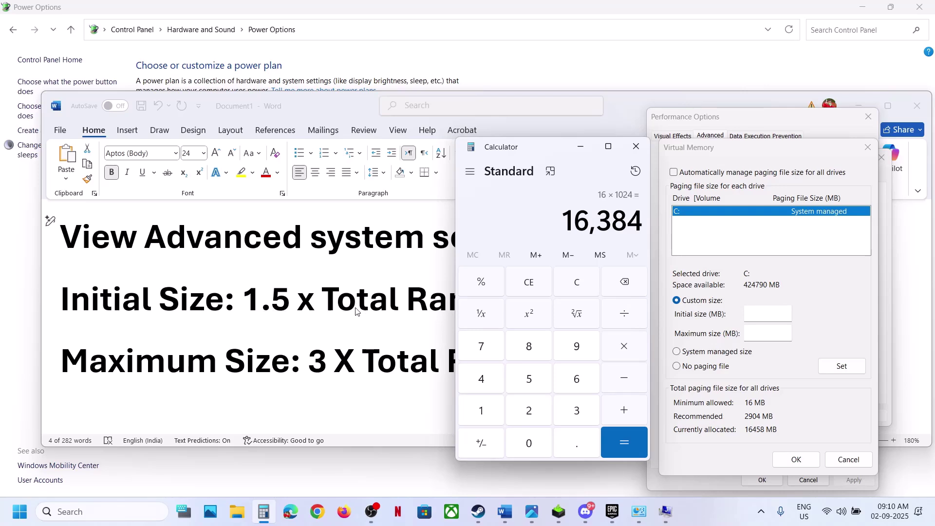
click(616, 356)
text(1.5)
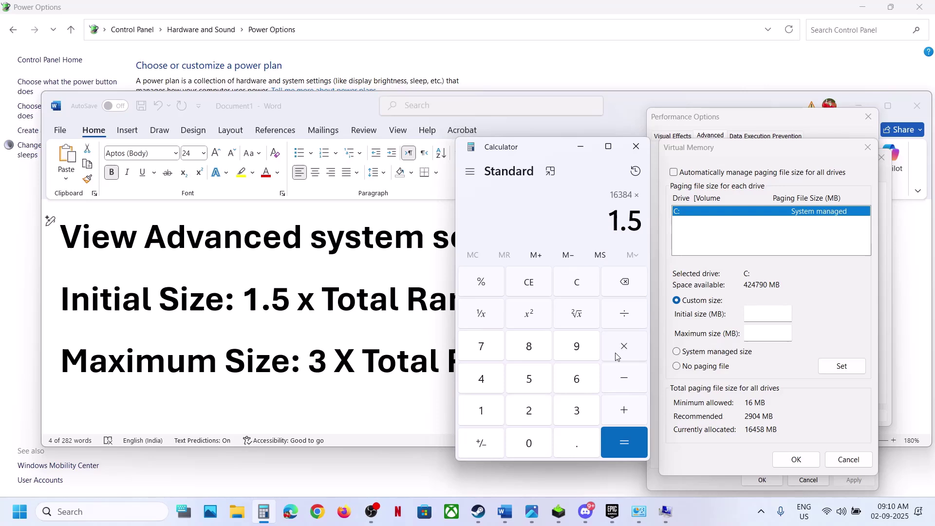
key(Return)
Step: Set the initial size of drive C:'s paging file to 24576 MB, checking the figure against Calculator
click(779, 309)
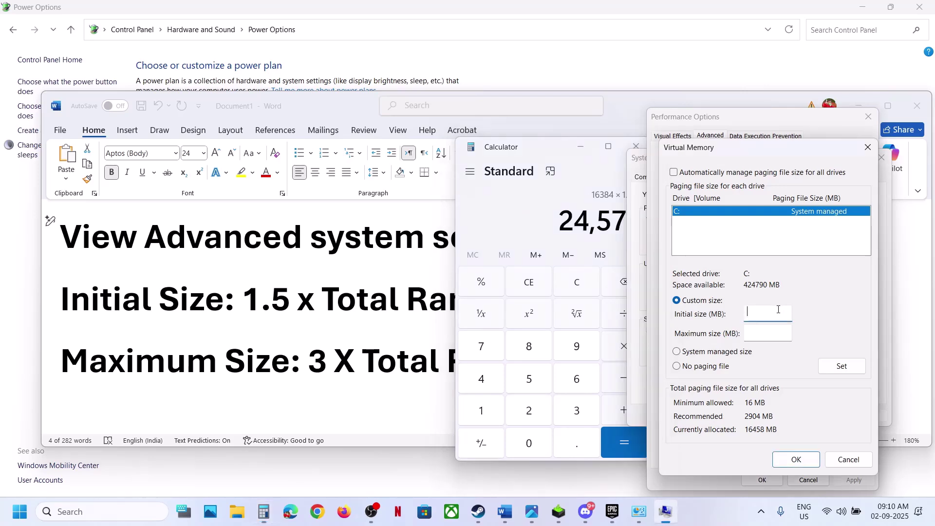
text(24)
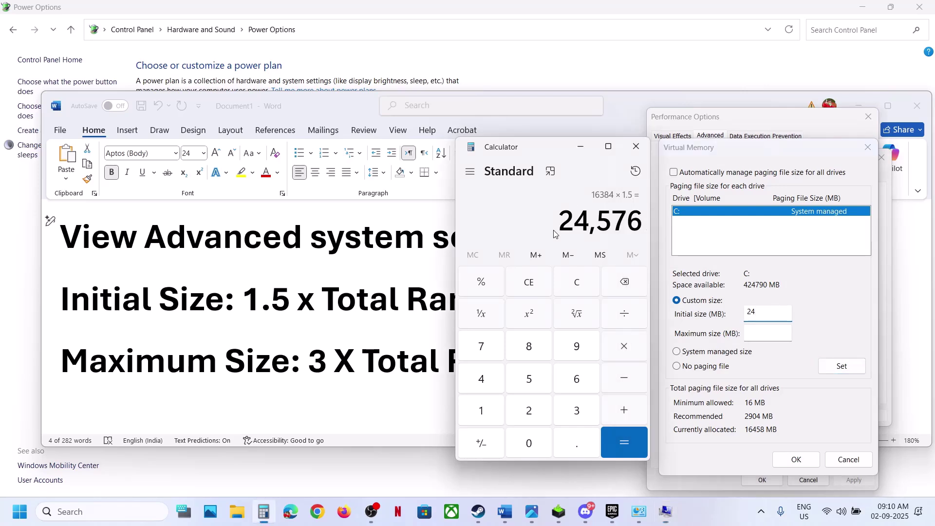
key(alt+Tab)
key(alt+Tab)
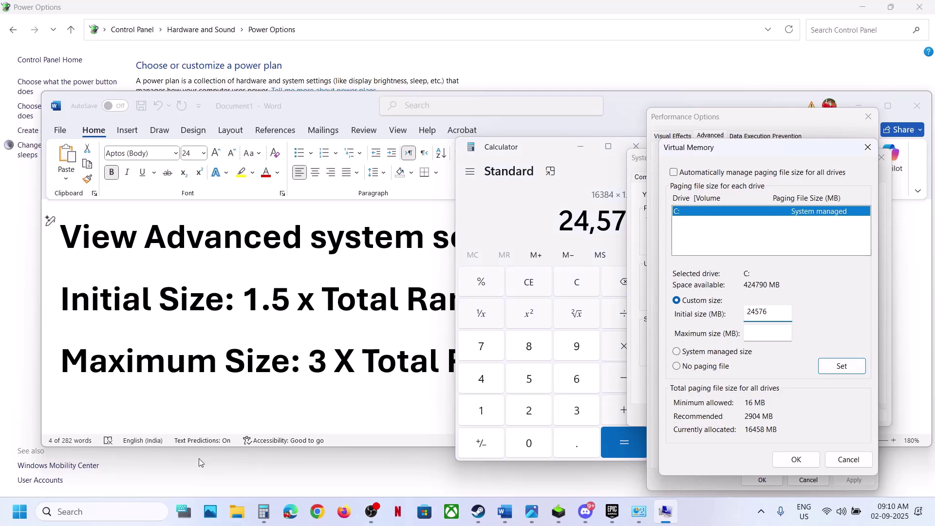
Step: Clear Calculator and calculate the maximum paging file size as 16 × 1024, multiplied by 3
click(586, 292)
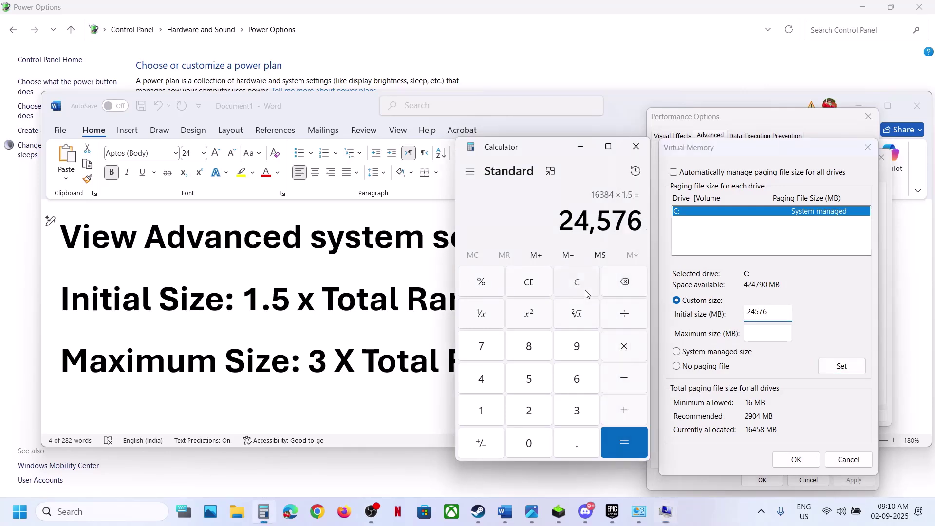
click(586, 293)
key(3)
click(586, 292)
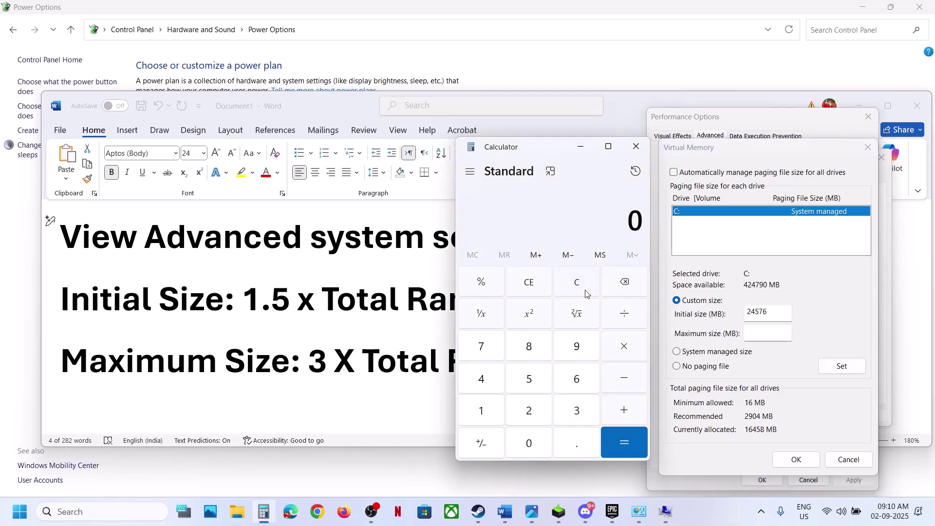
text(16 × 1024)
key(Return)
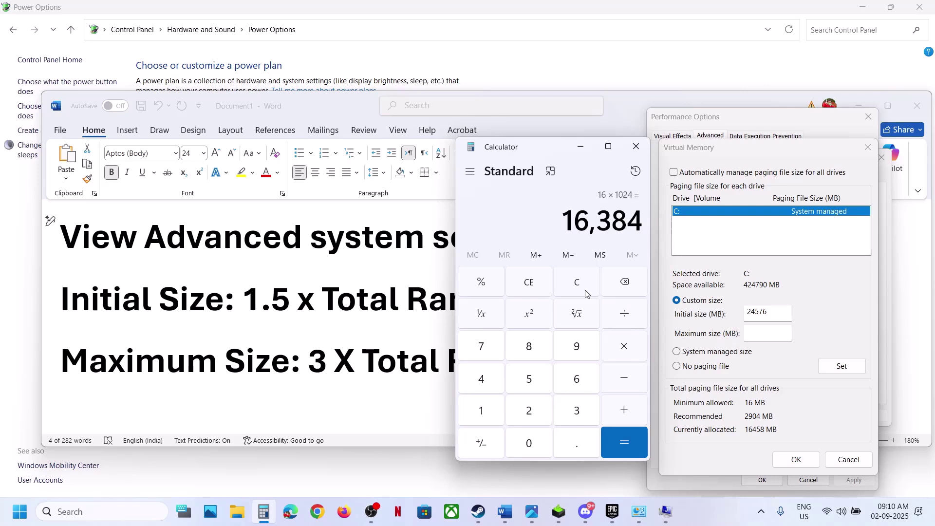
key(asterisk)
text(384 ×)
key(Return)
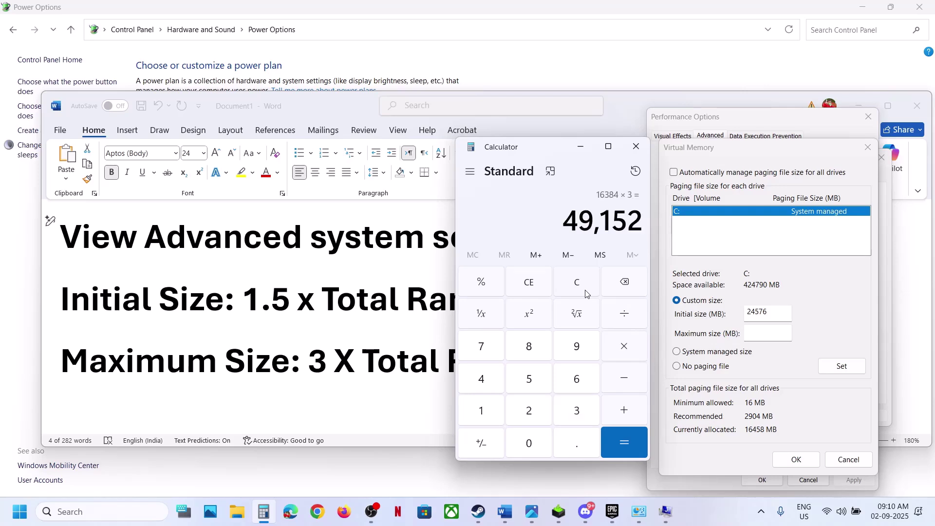
Step: Set the maximum size of drive C:'s paging file to 49152 MB and assign the custom size range to the drive
click(763, 334)
text(49)
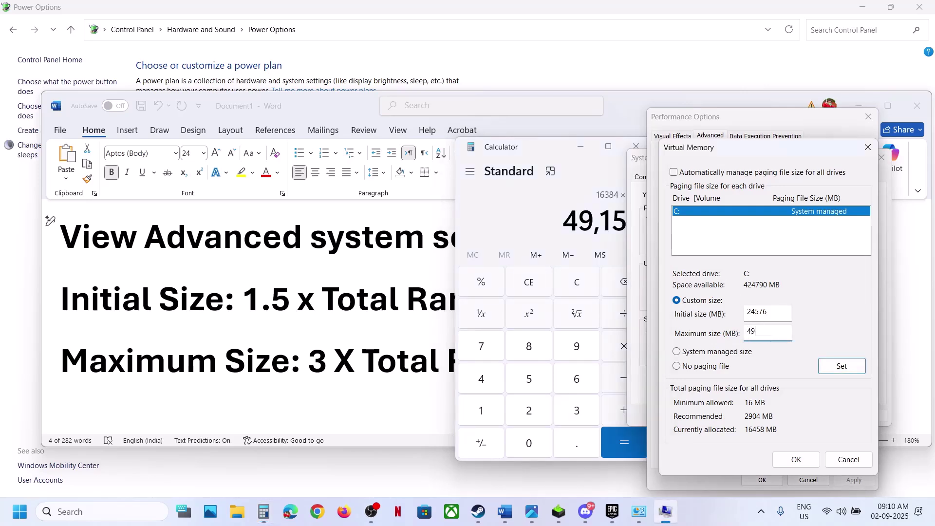
text(152)
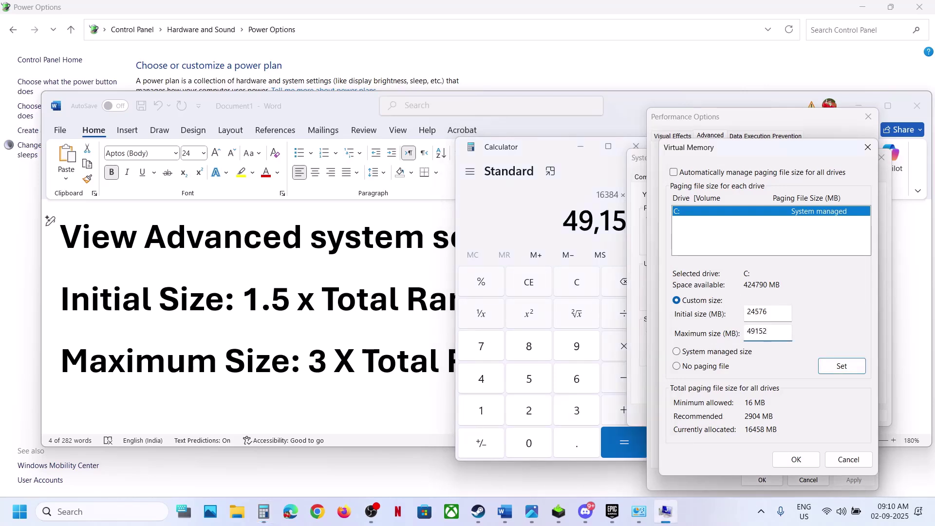
click(846, 371)
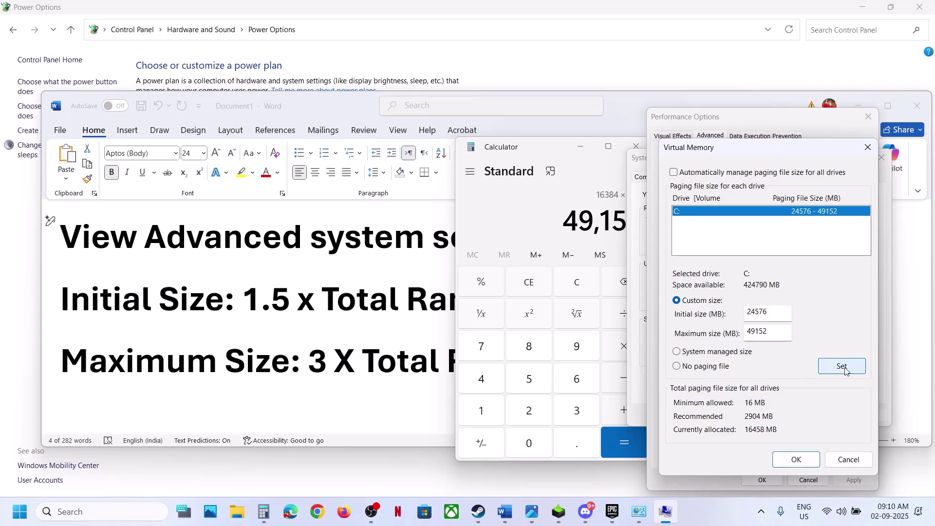
Step: Confirm the virtual memory change through Performance Options and System Properties, and dismiss the restart prompt without restarting
click(796, 459)
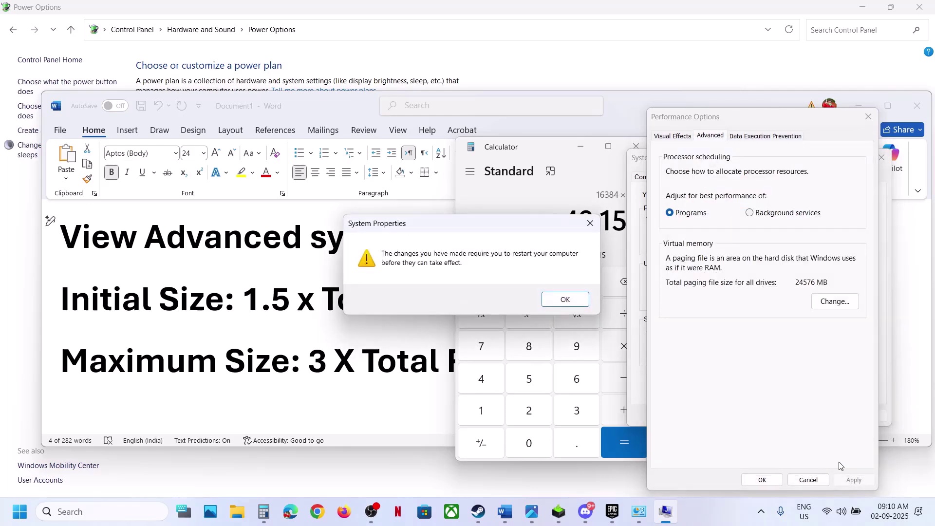
click(558, 300)
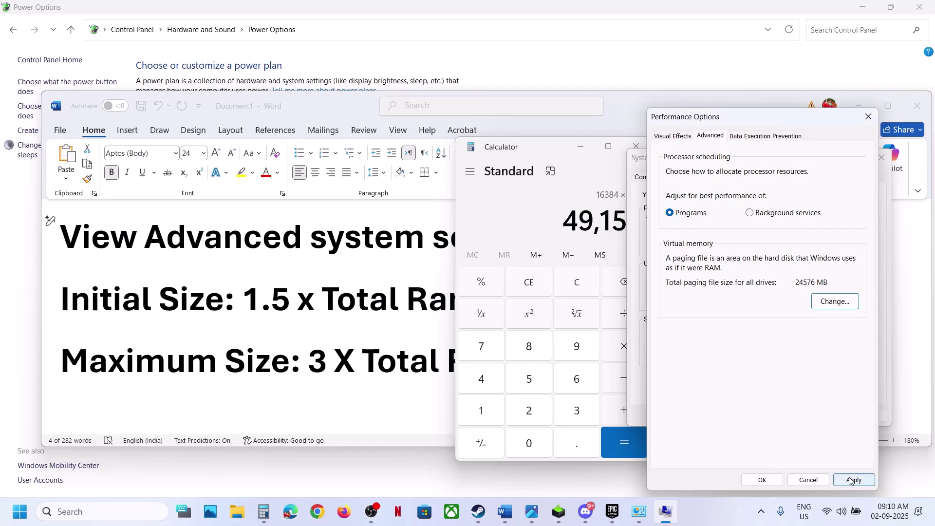
click(851, 480)
click(763, 480)
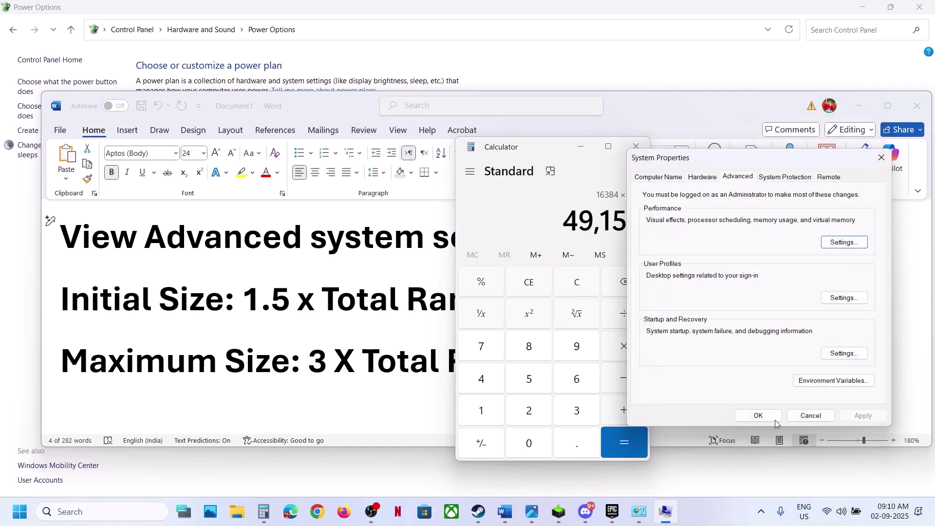
click(758, 416)
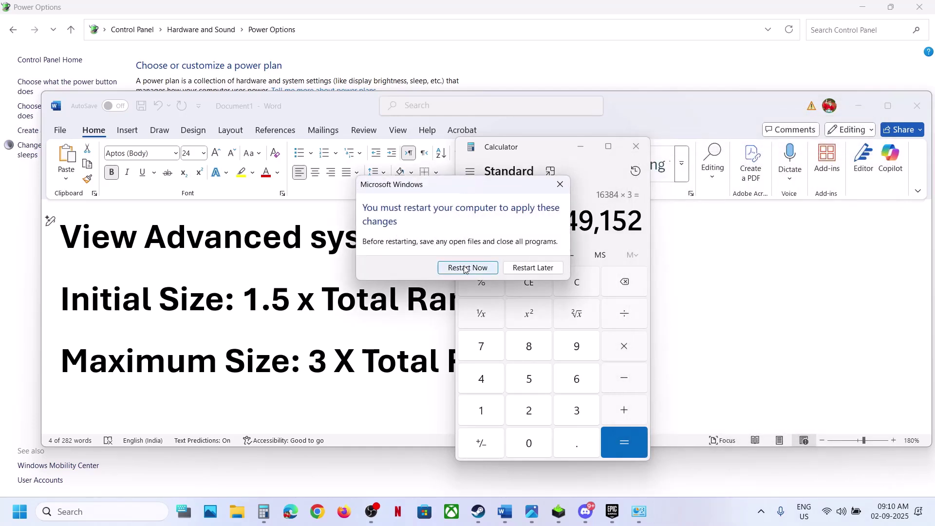
click(559, 186)
Step: Search Windows for "View Advanced system settings." from the Word notes, reopen System Properties and open the Performance Options
click(320, 245)
double_click(320, 244)
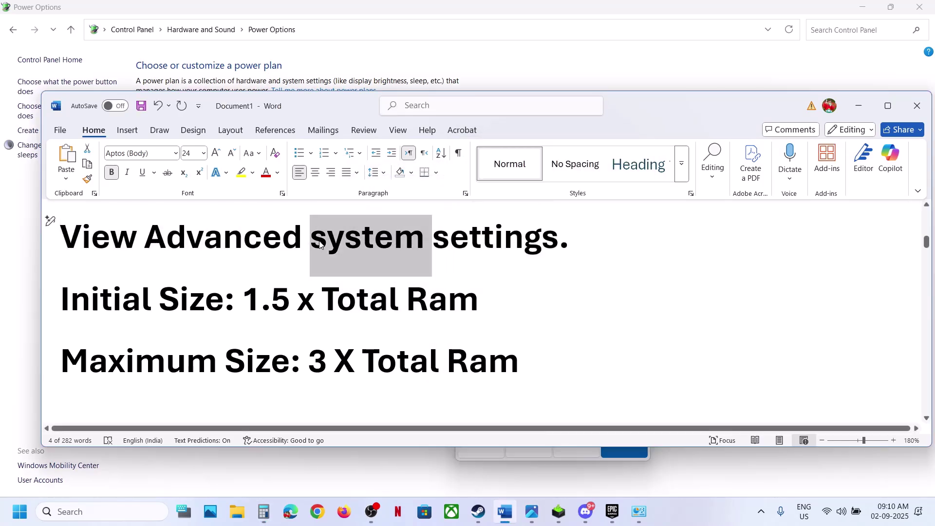
triple_click(213, 239)
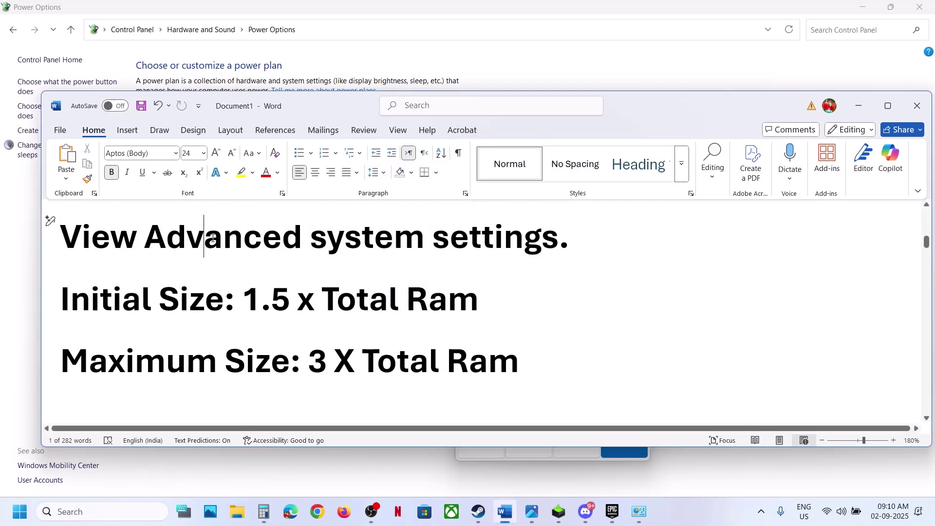
click(80, 520)
text(View Advanced system settings.)
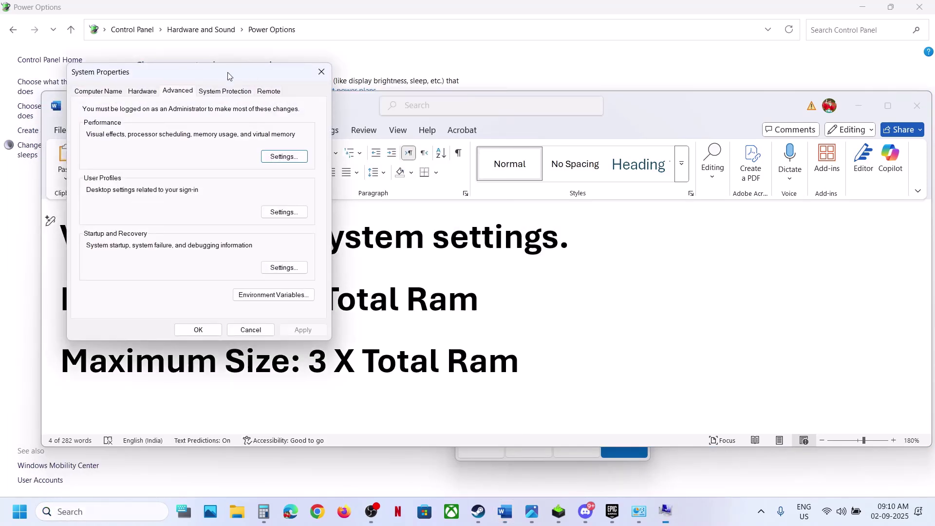
click(275, 155)
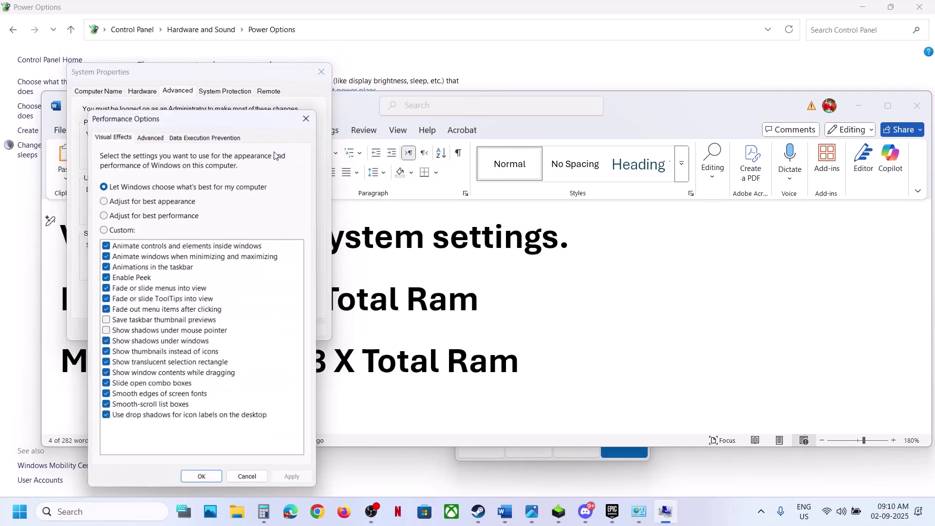
Step: Set drive C:'s paging file to System managed size in the Virtual Memory settings and accept the change
click(150, 136)
click(278, 299)
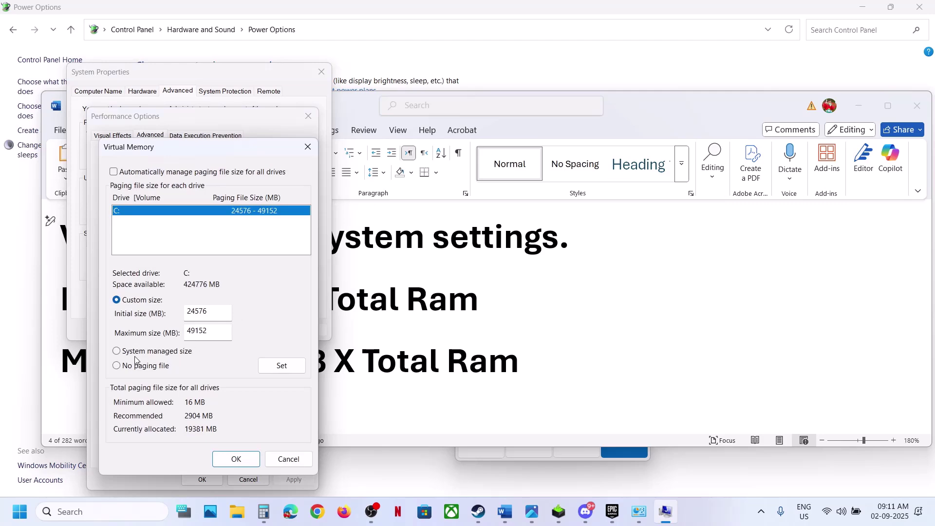
click(117, 351)
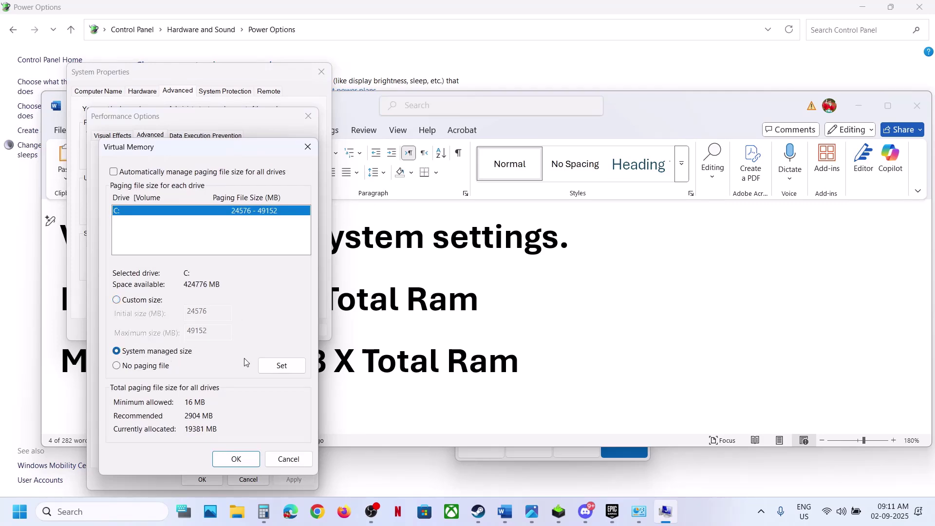
click(281, 366)
click(236, 459)
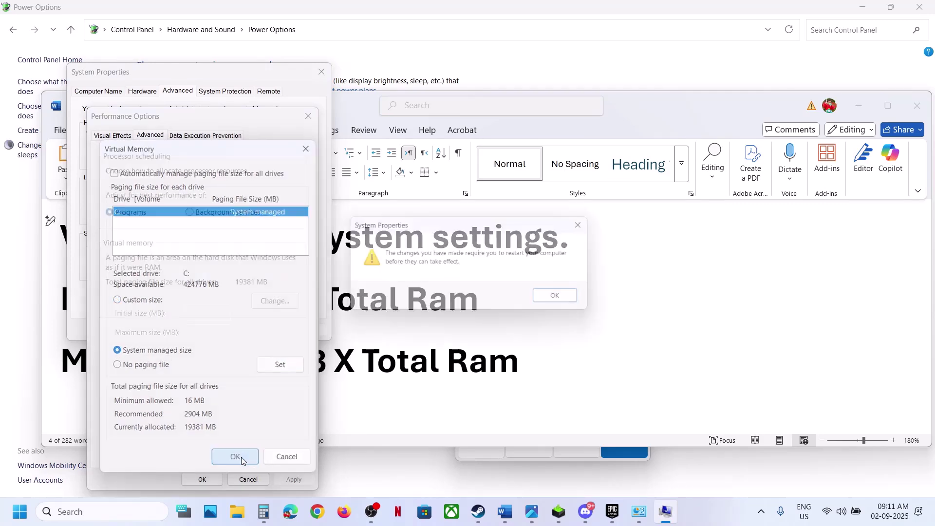
Step: Acknowledge the restart notice, confirm Performance Options and System Properties, and dismiss the restart prompt without restarting
click(560, 299)
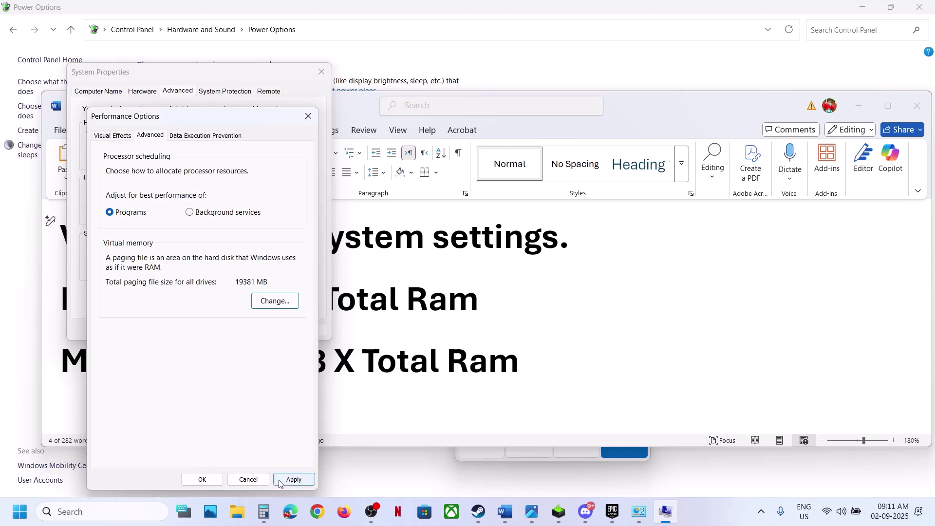
click(202, 480)
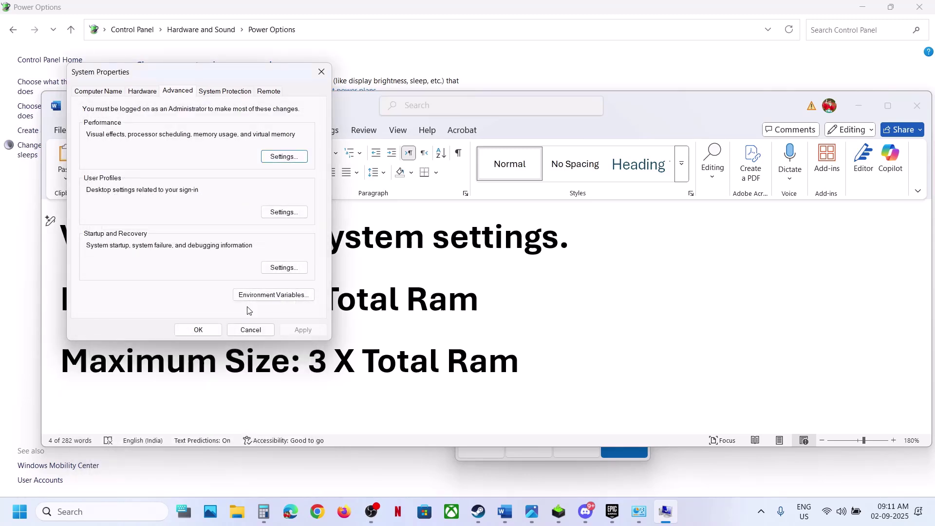
click(203, 333)
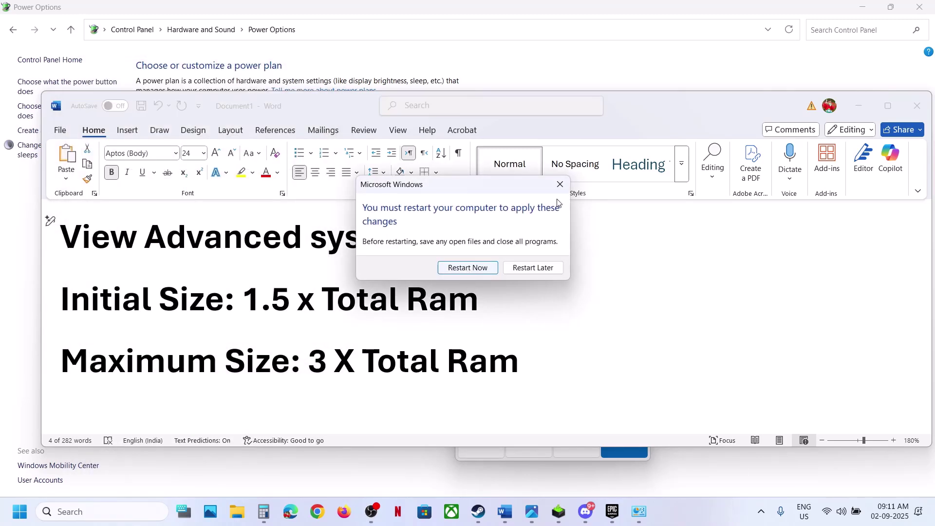
click(560, 184)
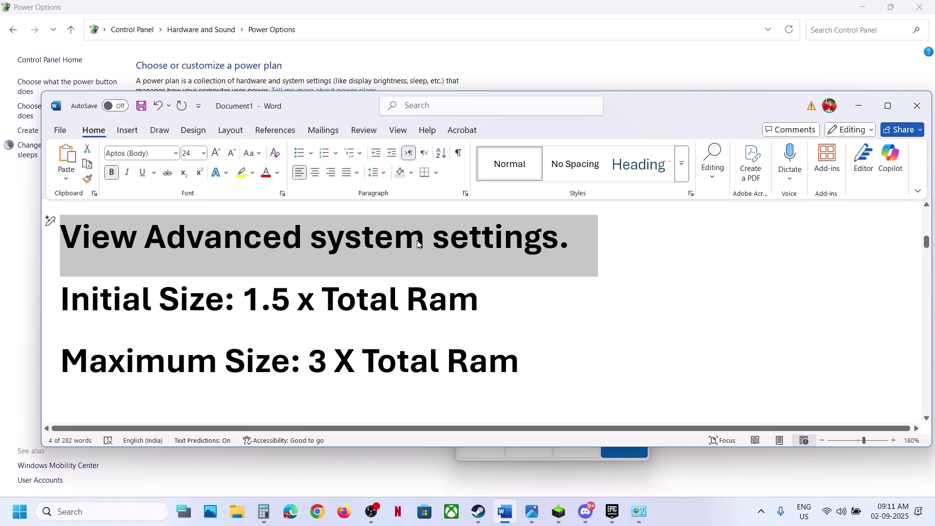
Step: Search Windows for "View Advanced system settings.", reopen System Properties and reach the Virtual Memory settings through Performance Options
click(129, 515)
text(View Advanced system settings.)
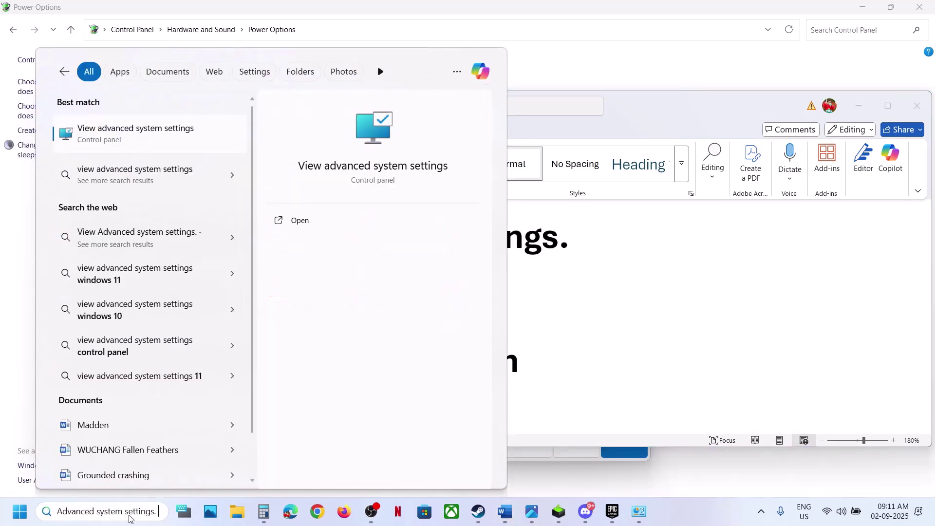
click(136, 140)
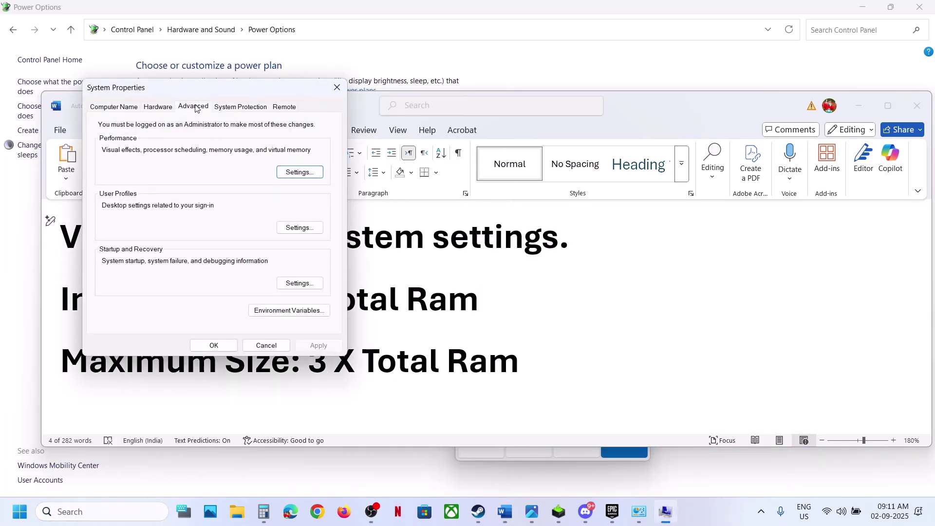
click(299, 172)
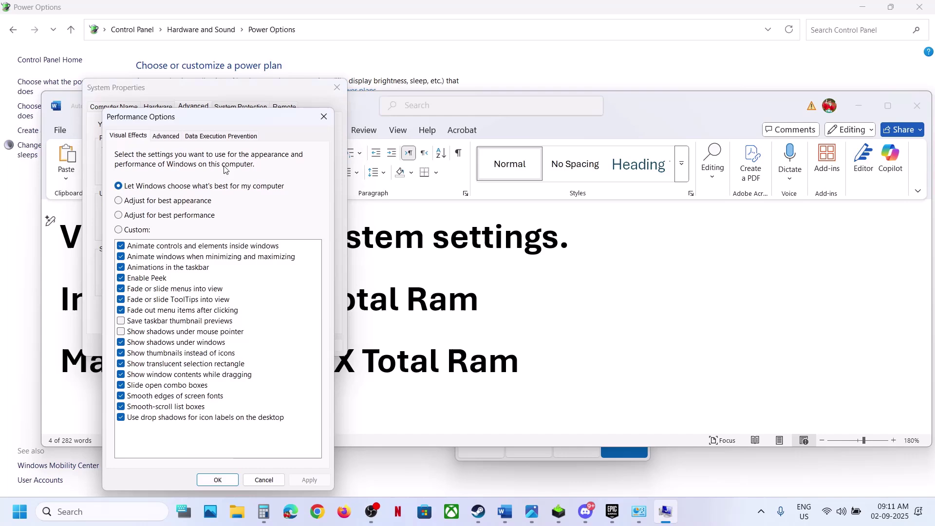
click(165, 136)
click(284, 303)
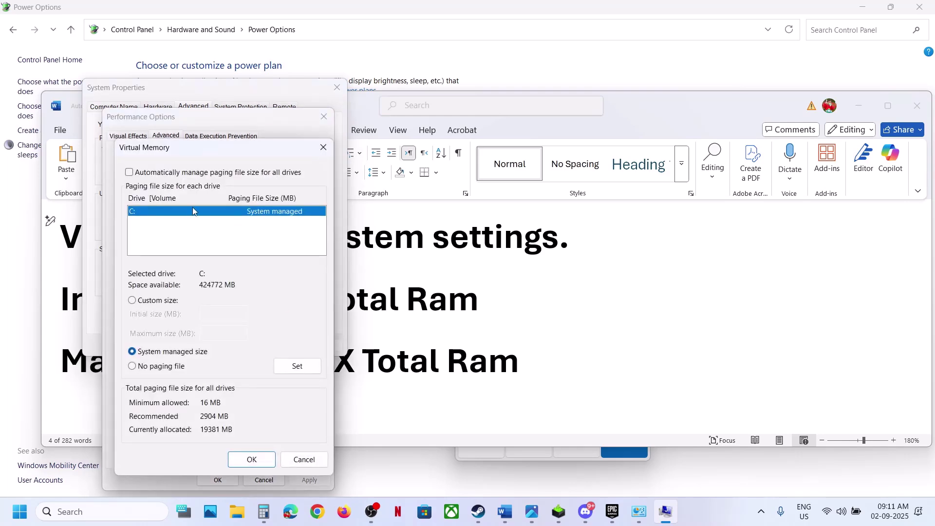
Step: Enable automatic paging file management for all drives and confirm Virtual Memory, Performance Options and System Properties
click(129, 172)
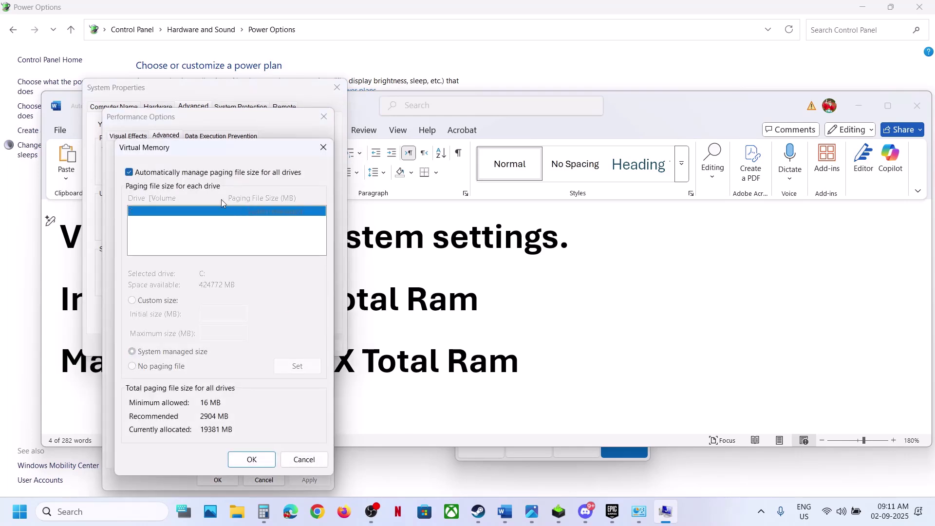
click(252, 460)
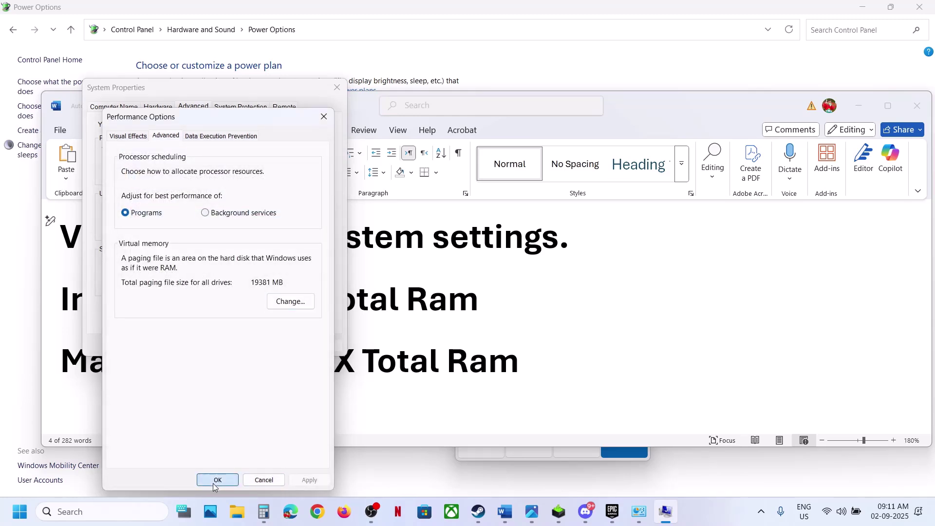
click(212, 482)
click(213, 346)
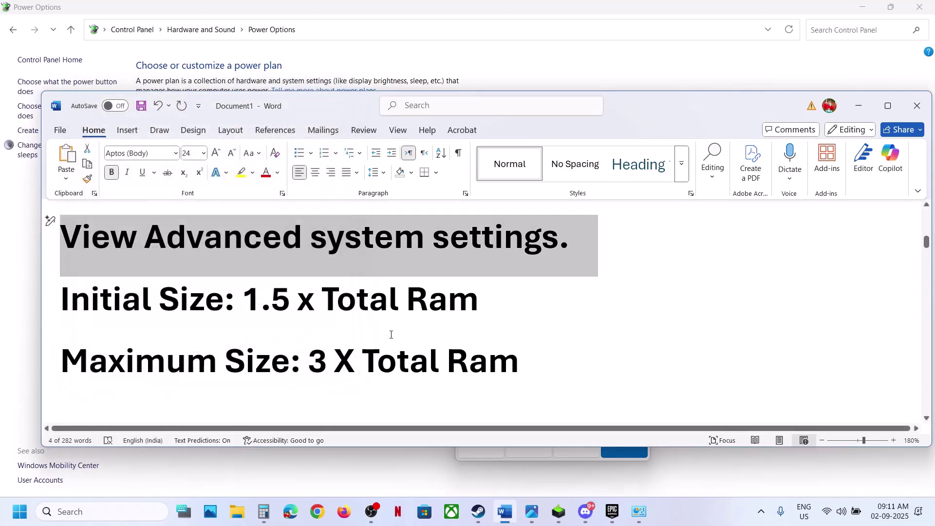
Step: Go to Step 5 in the Word notes, then browse in File Explorer to the user profile folder under C:\Users
scroll(390, 333, down, 3)
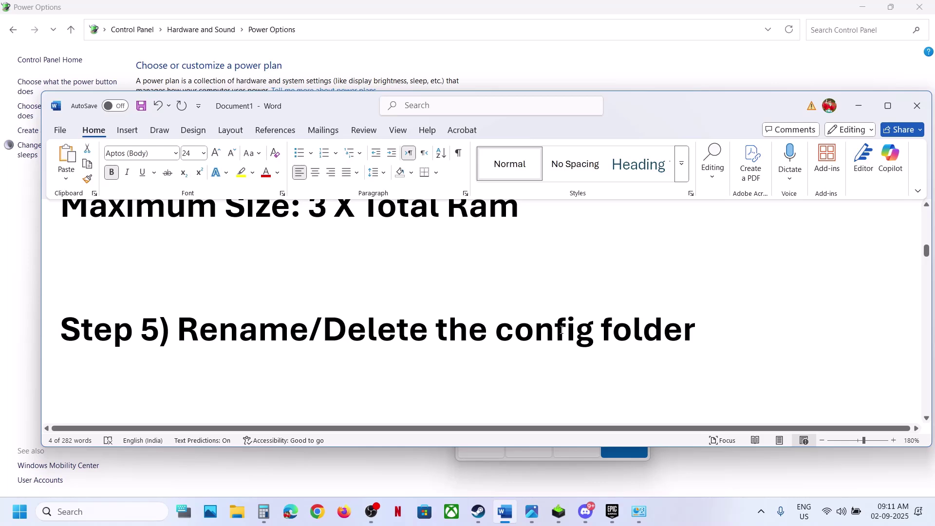
click(238, 510)
click(48, 309)
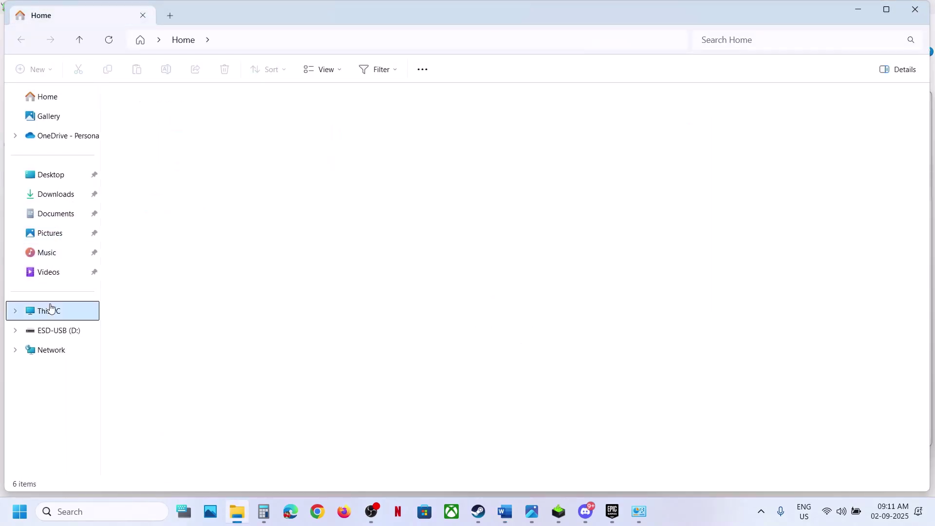
click(319, 122)
double_click(319, 122)
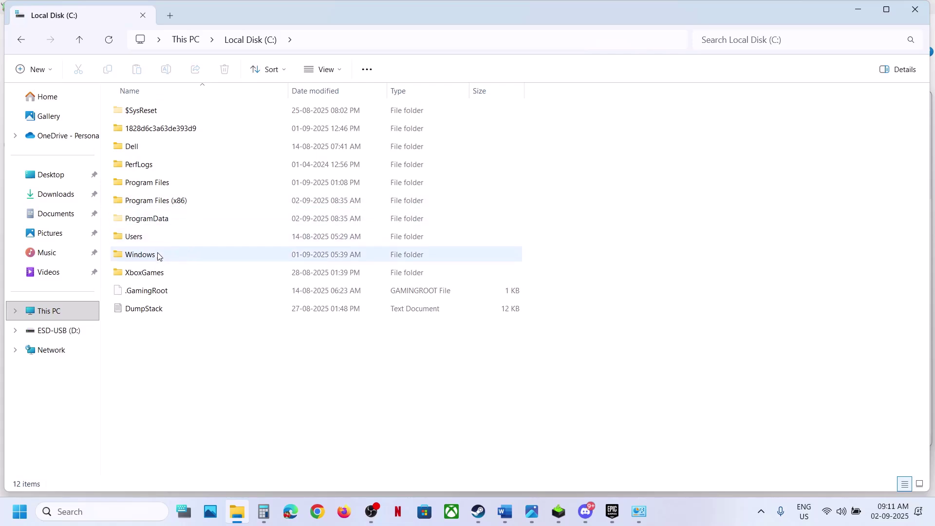
double_click(146, 236)
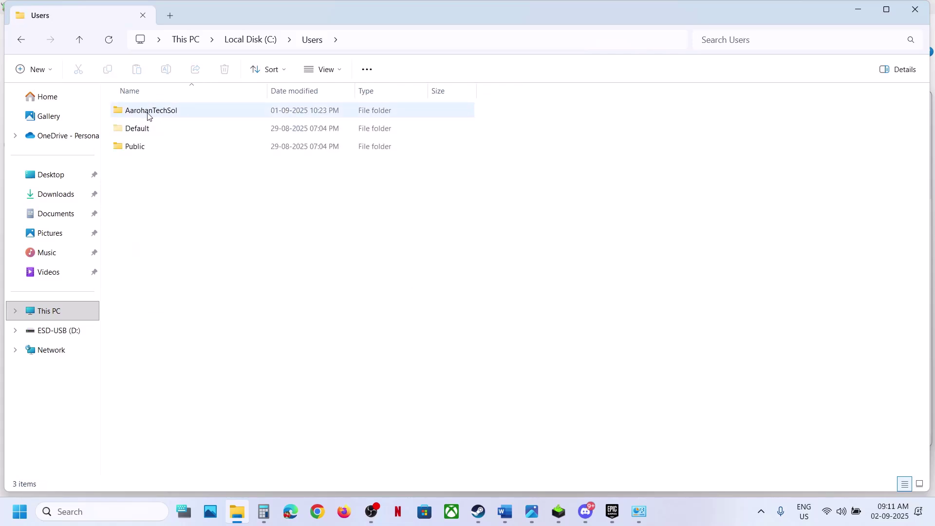
double_click(149, 115)
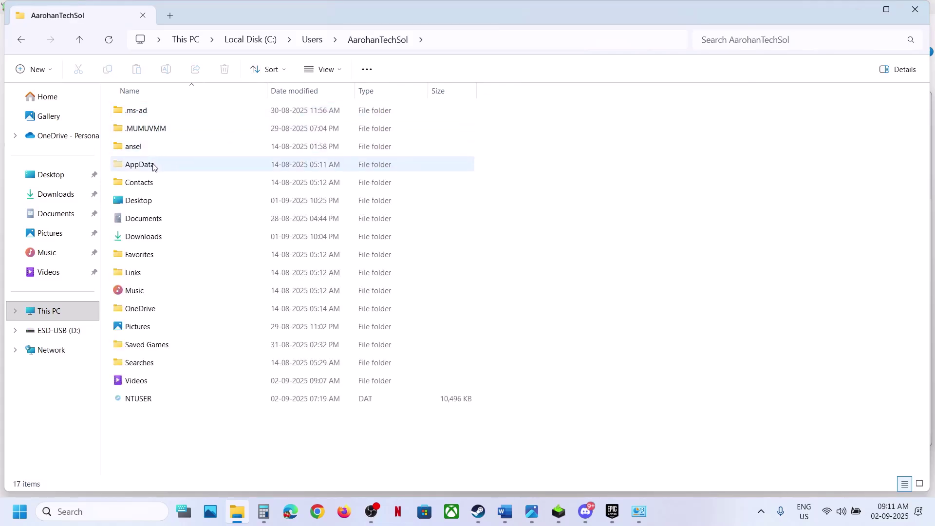
Step: Check the Hidden items display option in the profile folder and open AppData's Local folder
click(153, 166)
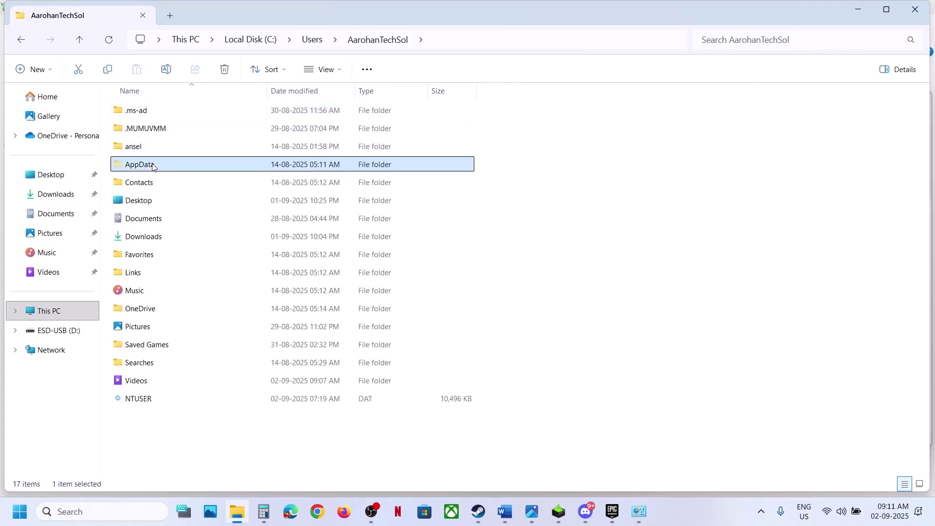
click(343, 72)
mouse_move(331, 301)
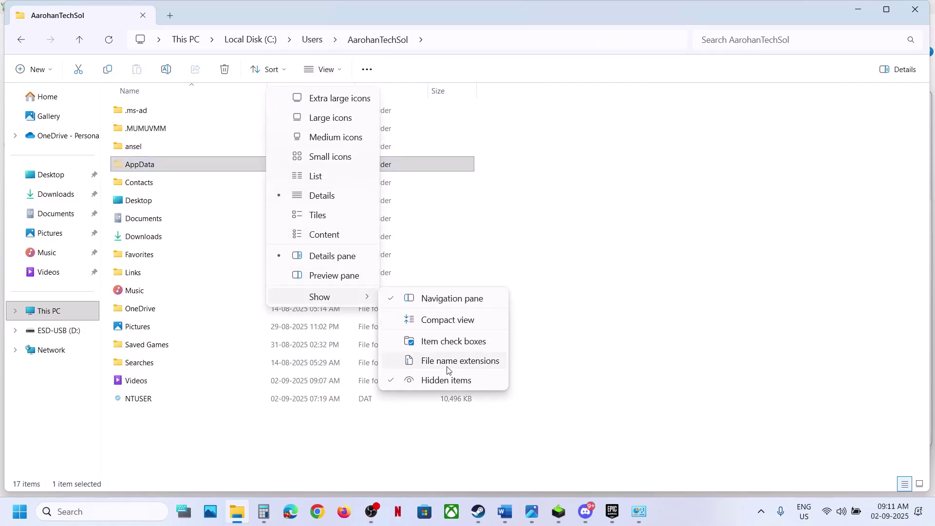
click(163, 170)
double_click(163, 169)
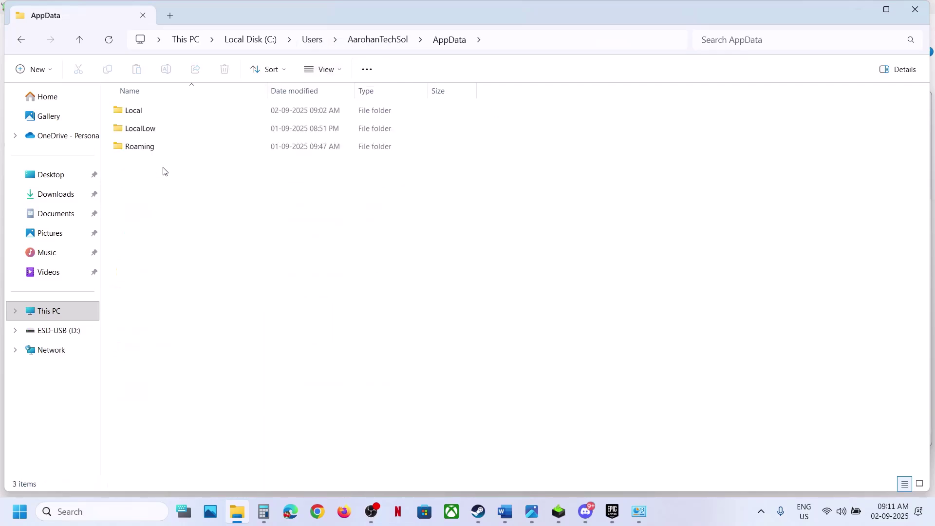
double_click(145, 117)
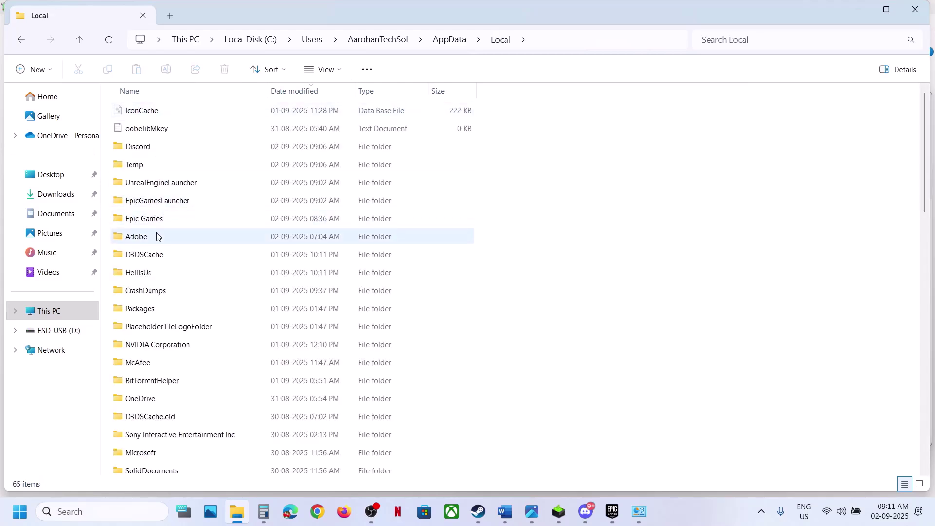
Step: Open the HellIsUs folder in Local and its Saved subfolder
click(149, 277)
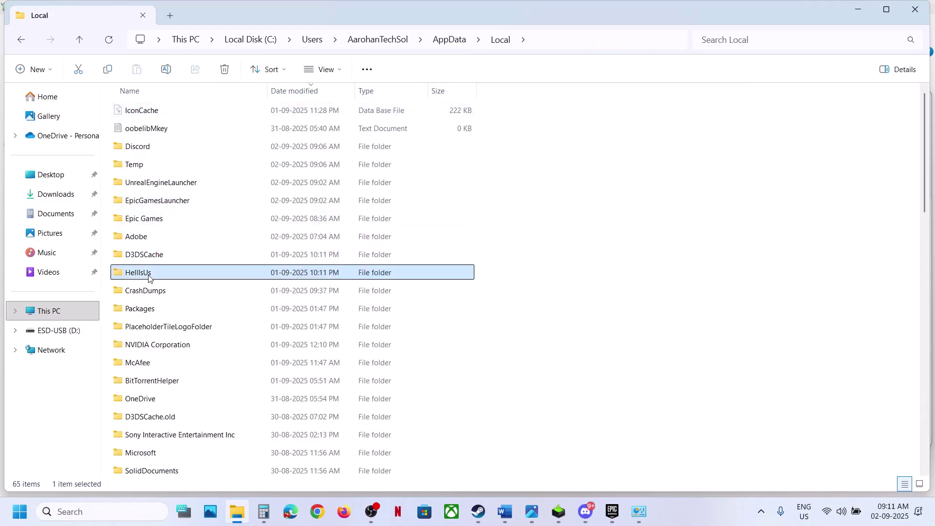
double_click(161, 276)
double_click(165, 109)
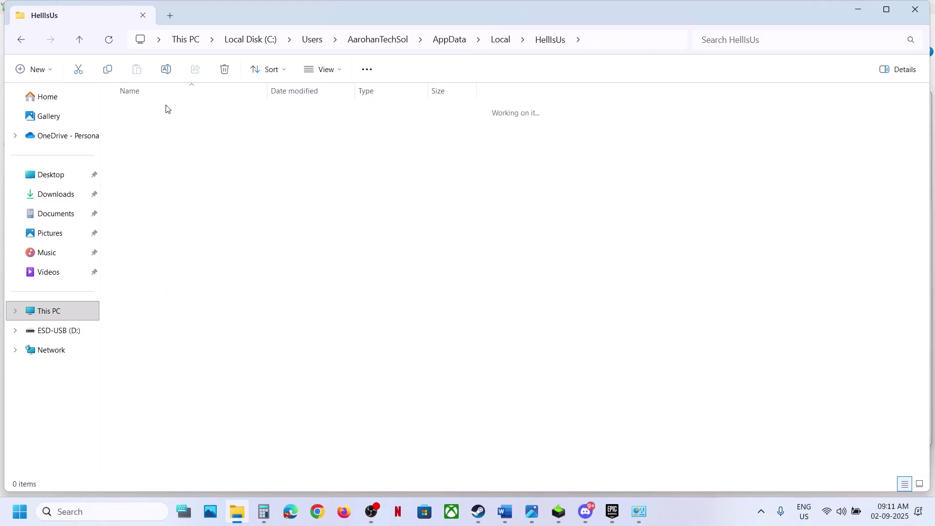
Step: Rename the Config folder inside Saved as Config.old
click(162, 116)
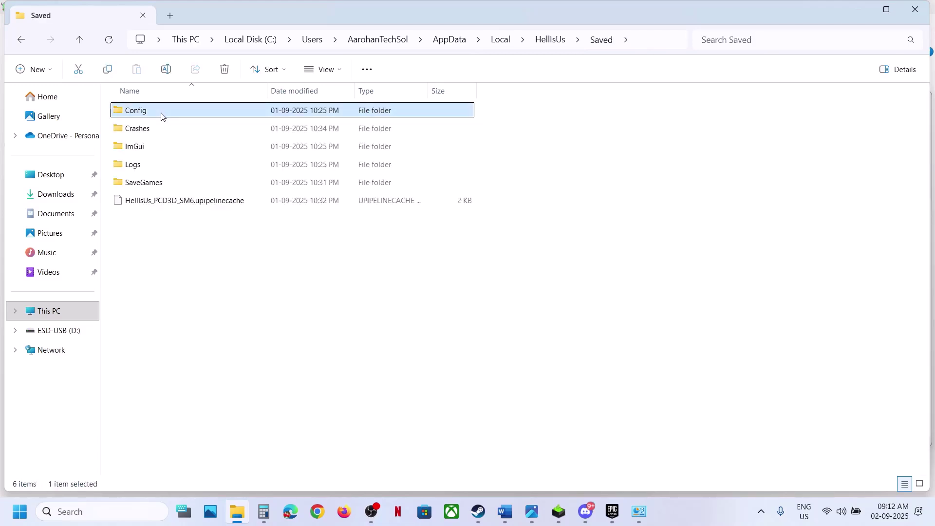
right_click(161, 116)
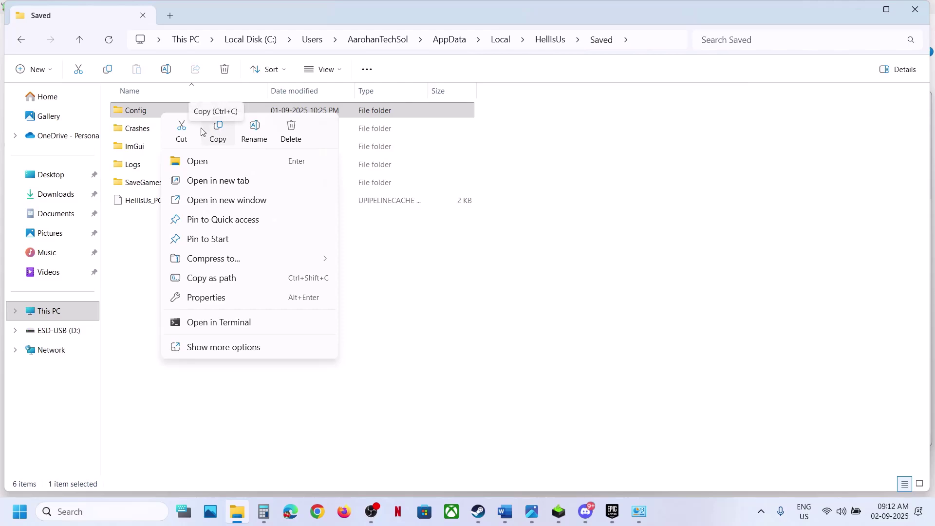
mouse_move(137, 113)
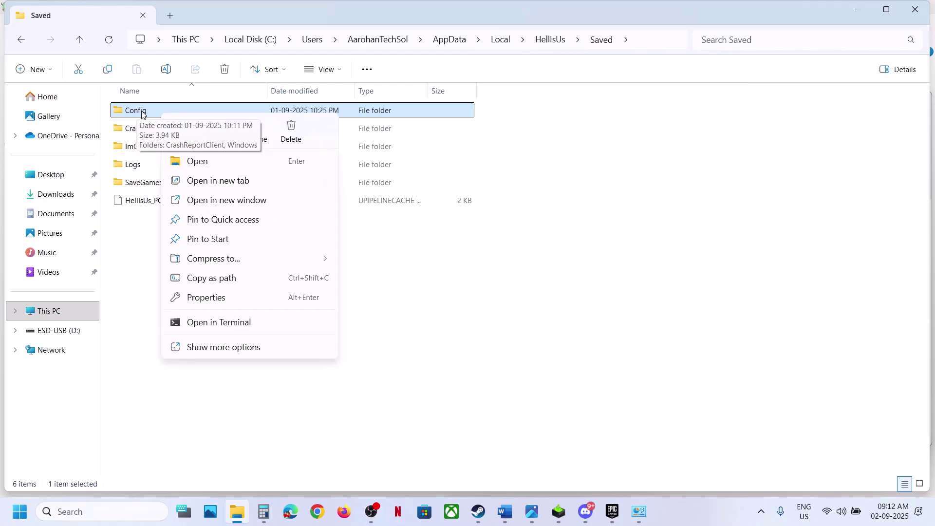
right_click(142, 113)
click(233, 132)
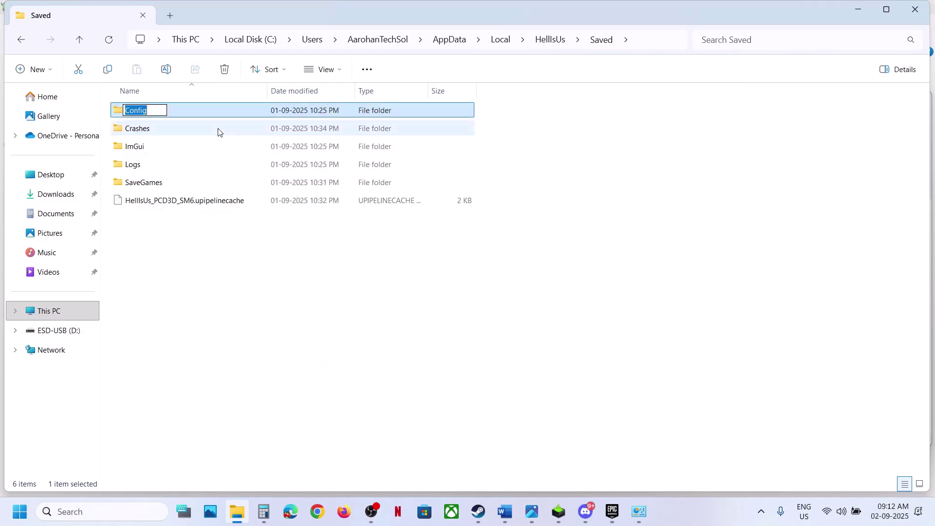
click(151, 111)
text(.old)
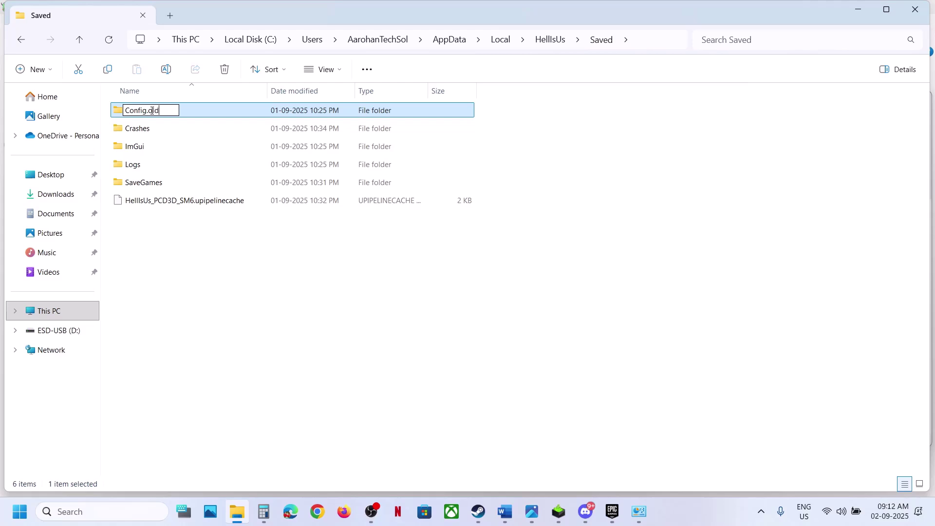
click(263, 273)
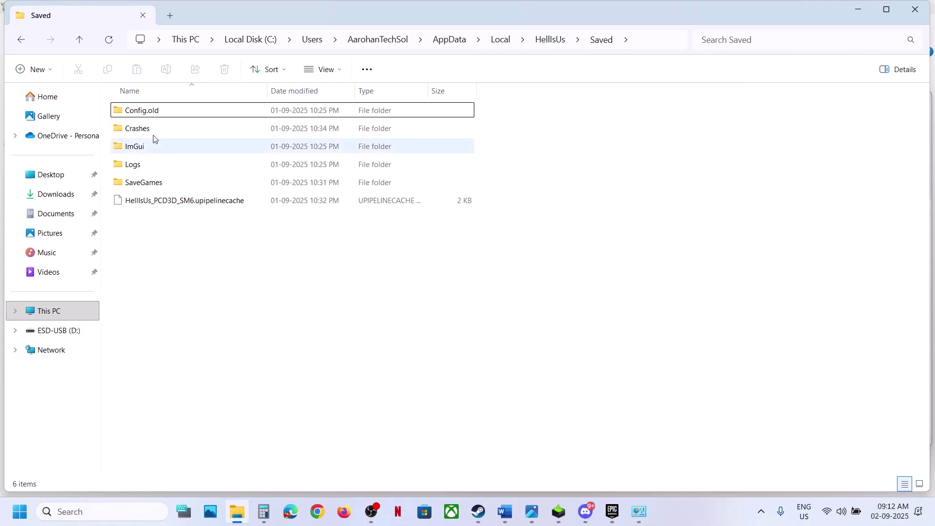
Step: Return to the Local folder and copy the HellIsUs folder as a backup source
click(78, 41)
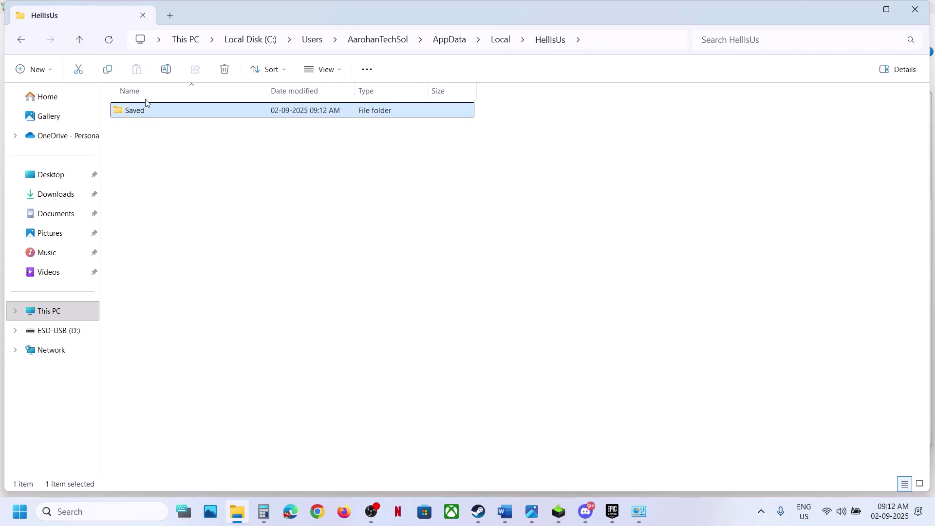
click(80, 41)
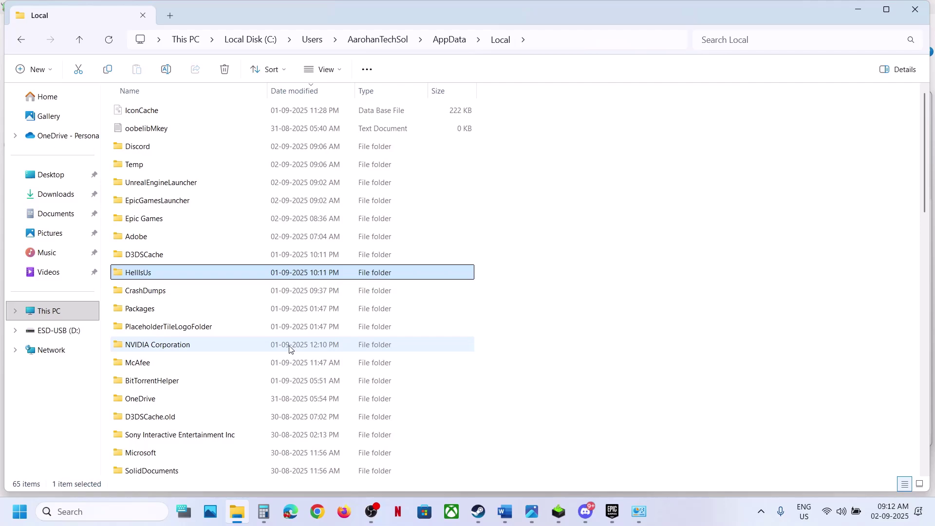
right_click(177, 274)
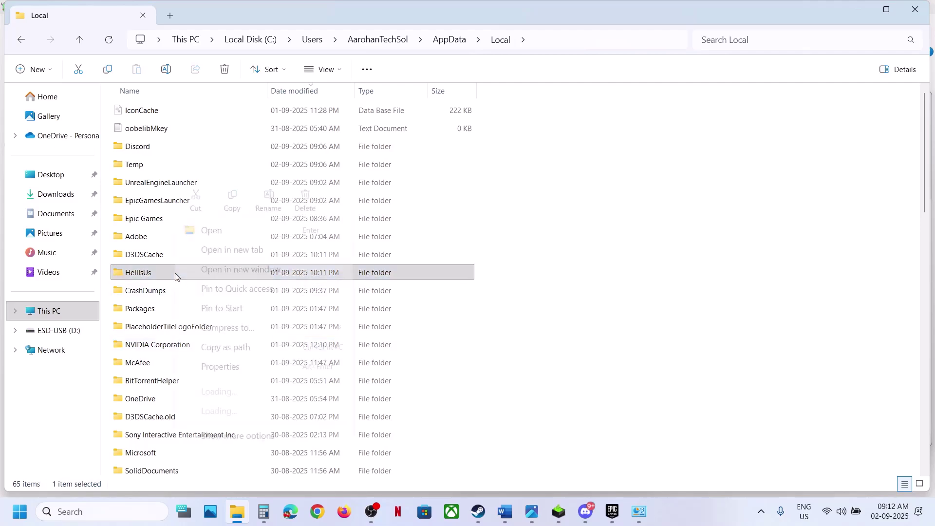
click(236, 204)
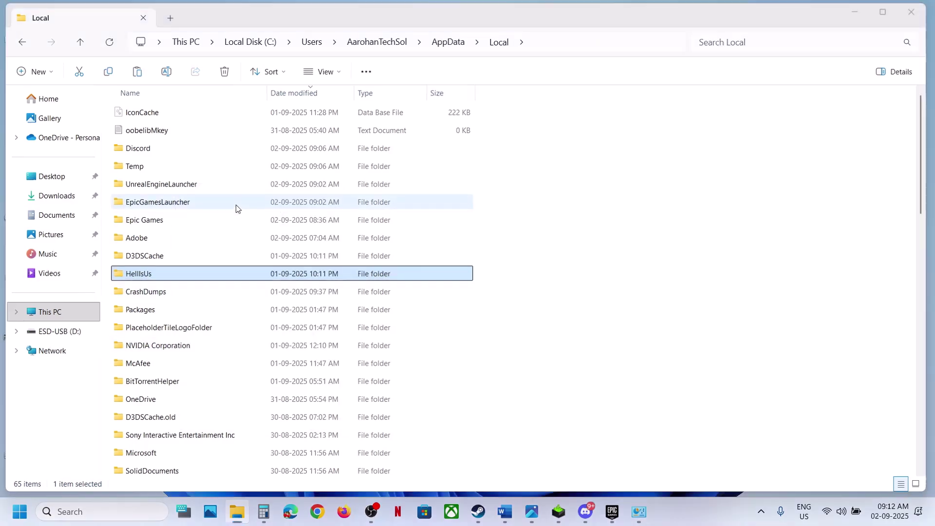
Step: Paste the copied HellIsUs folder onto the desktop as a backup and move it toward the middle of the desktop
key(super+d)
key(ctrl+v)
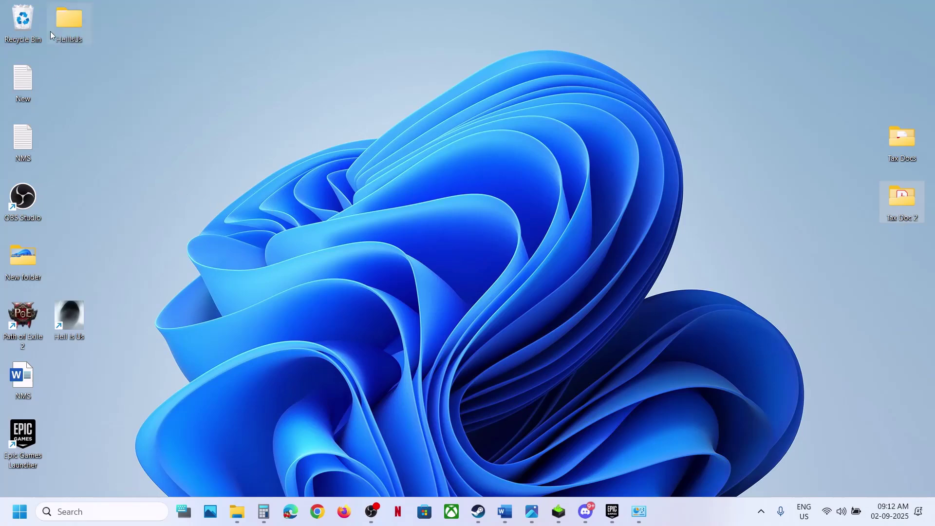
drag(83, 33, 383, 214)
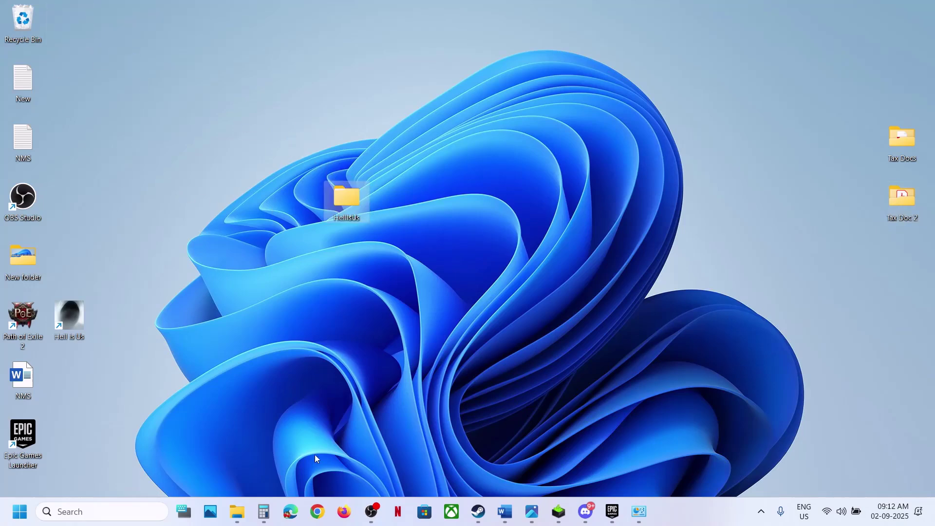
Step: Rename the original HellIsUs folder in AppData's Local folder as HellIsUs.old
click(237, 510)
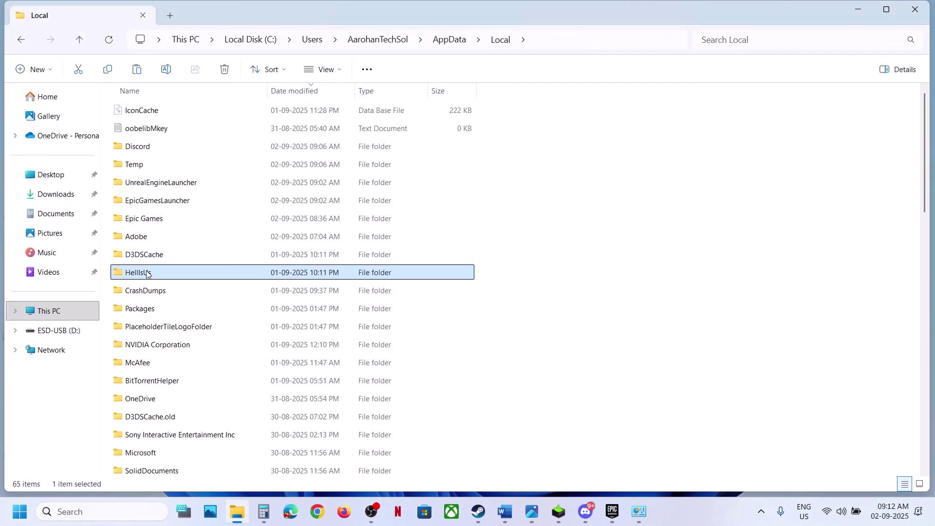
right_click(146, 274)
click(275, 204)
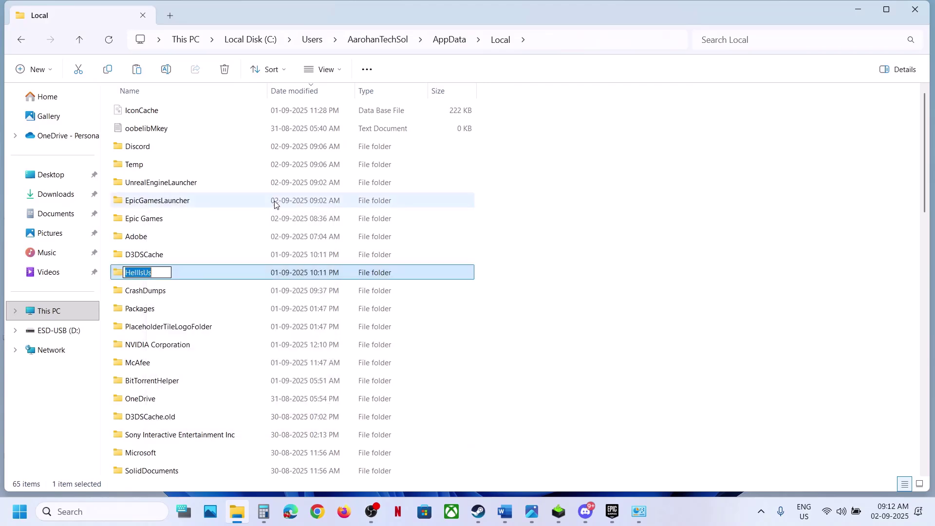
click(161, 272)
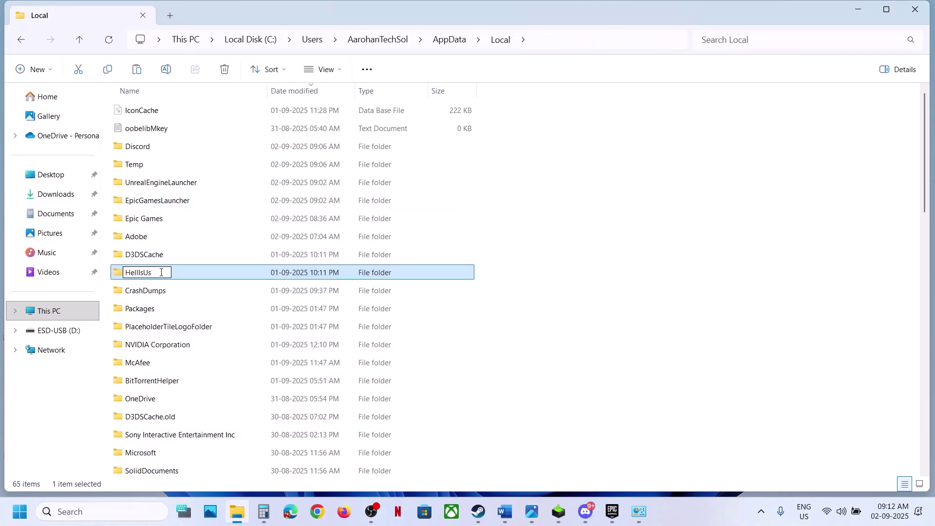
text(.old)
click(549, 282)
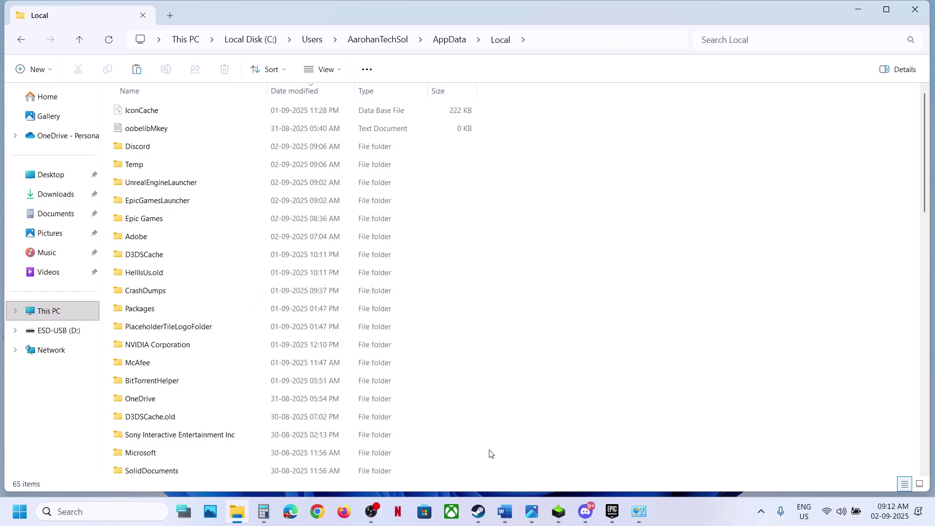
Step: Switch to the Word notes and highlight the Step 6 instruction about running the game from the game installation folder
click(478, 511)
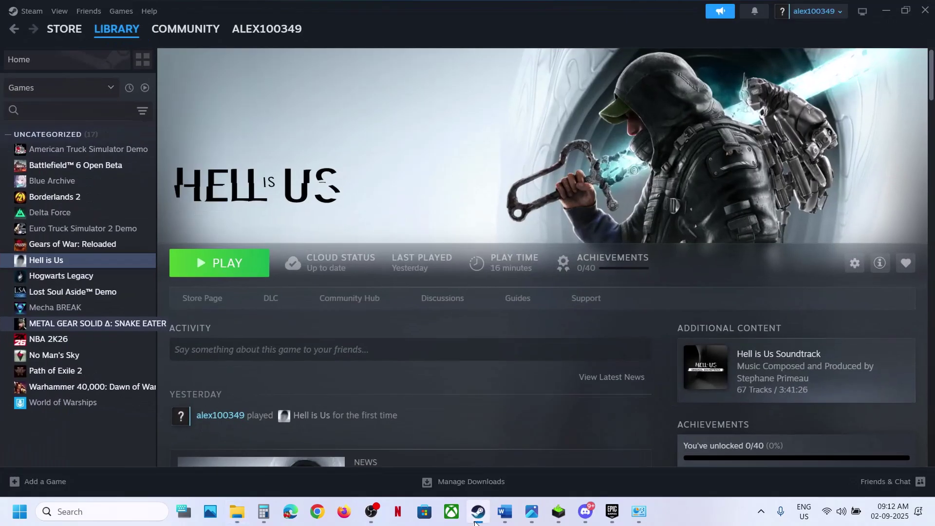
click(504, 512)
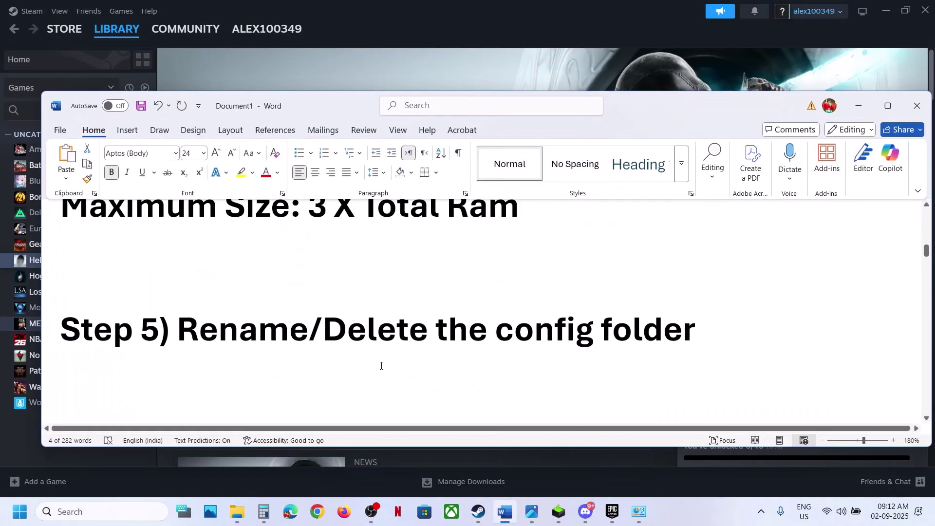
scroll(381, 365, down, 2)
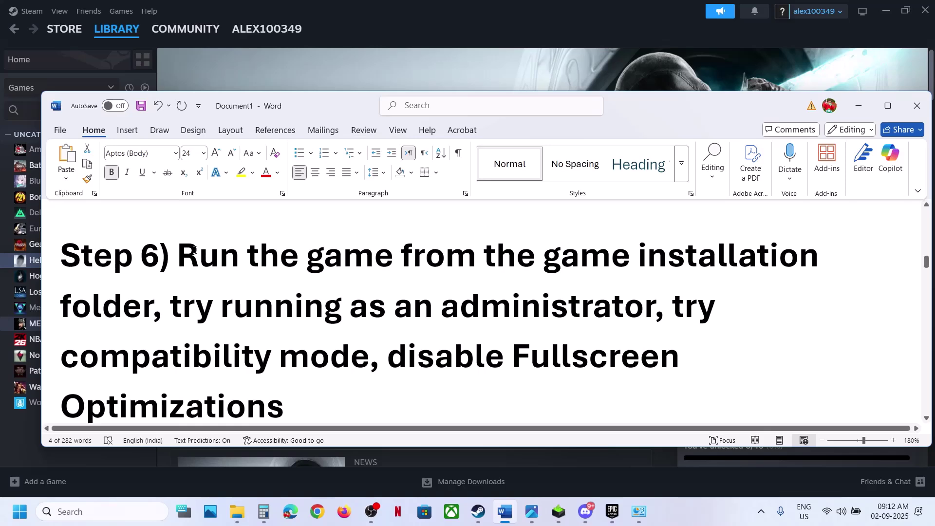
drag(178, 253, 163, 307)
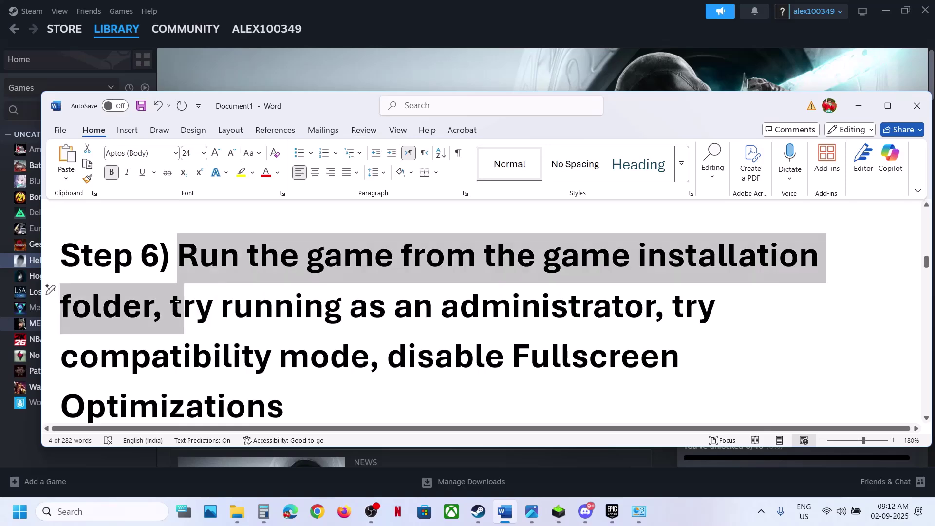
Step: Switch to Steam and browse the local files of Hell is Us from the library
click(324, 68)
right_click(73, 260)
mouse_move(112, 334)
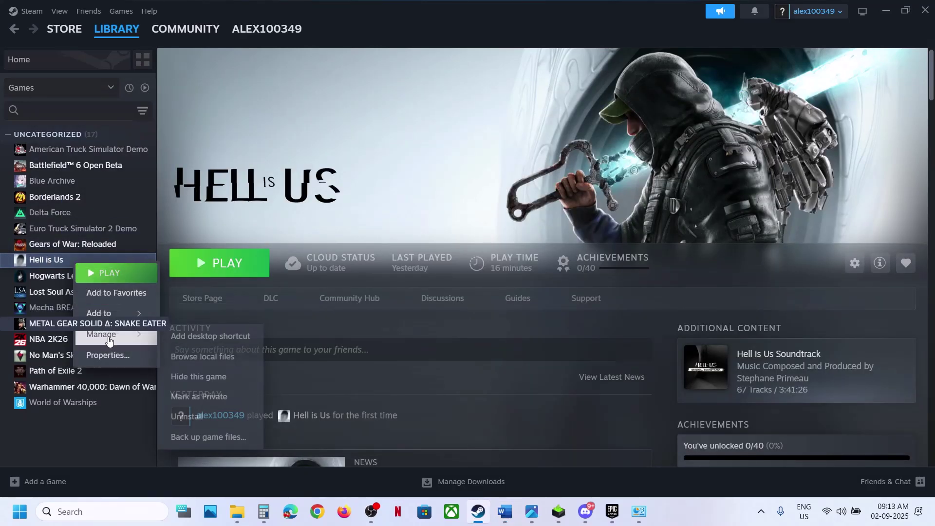
click(217, 357)
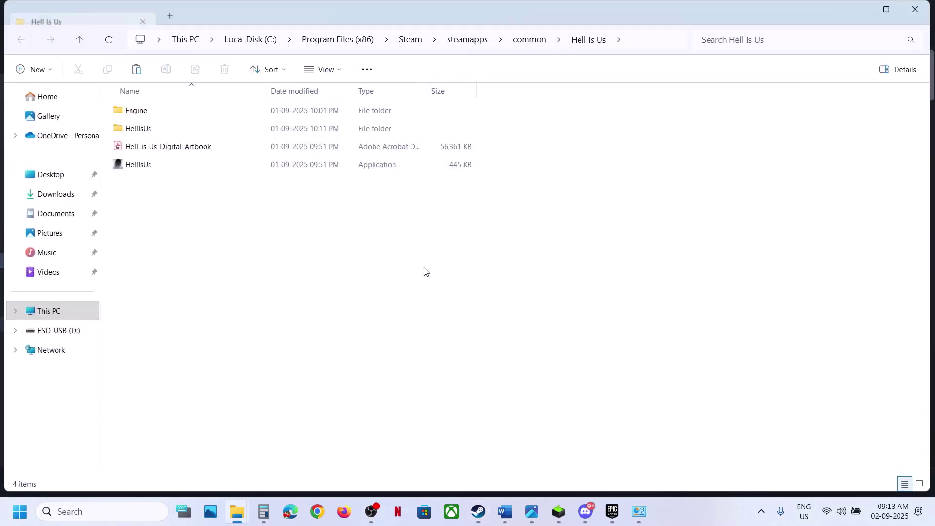
Step: Find the HellIsUs launcher application, and open the Win64 folder inside HellIsUs and Binaries
click(150, 165)
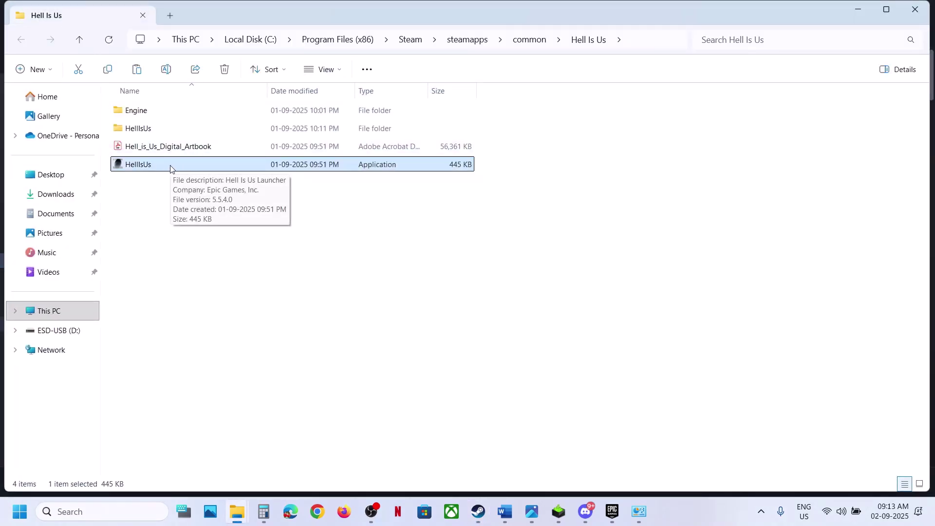
double_click(148, 129)
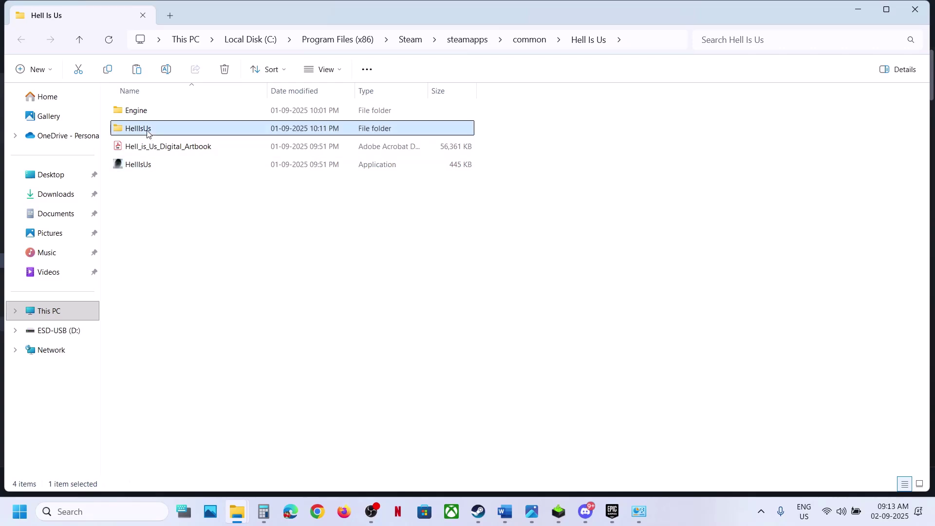
click(149, 111)
double_click(148, 112)
double_click(146, 111)
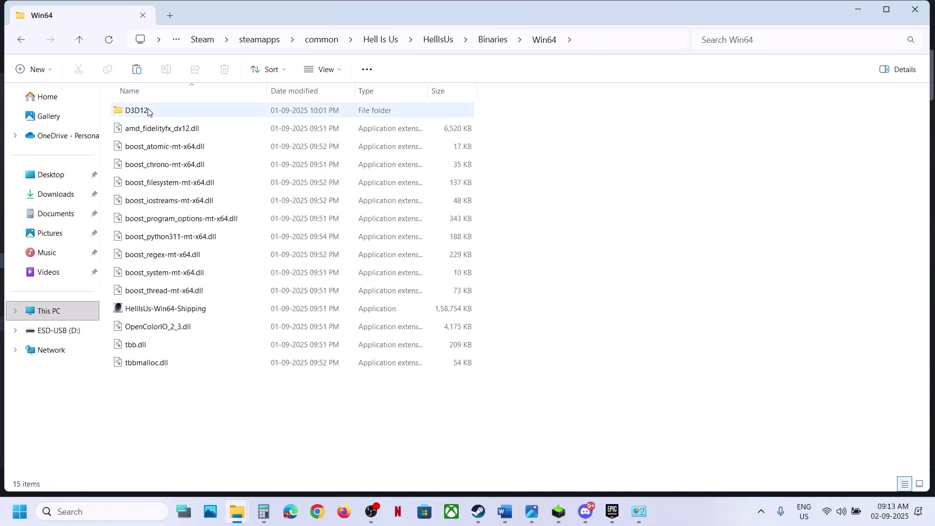
Step: Set the HellIsUs-Win64-Shipping application to run as an administrator and save the setting
click(178, 311)
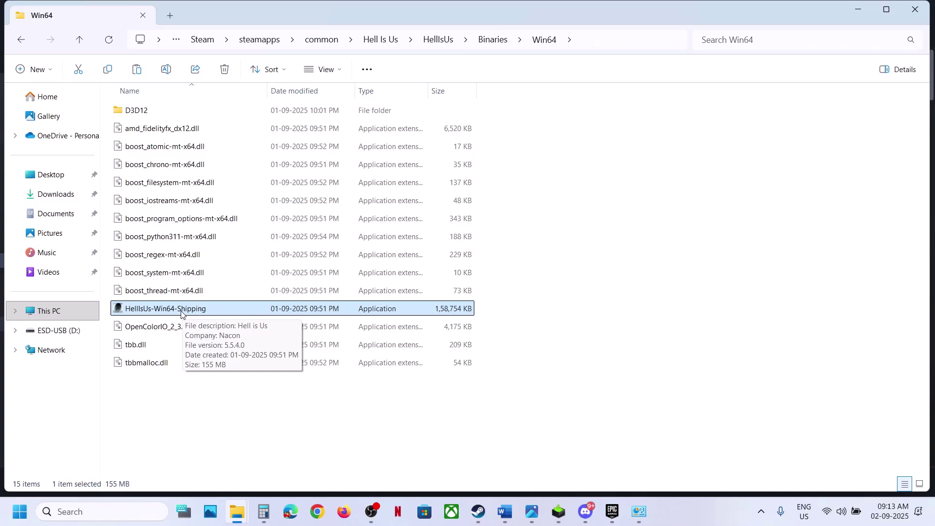
right_click(181, 313)
click(257, 249)
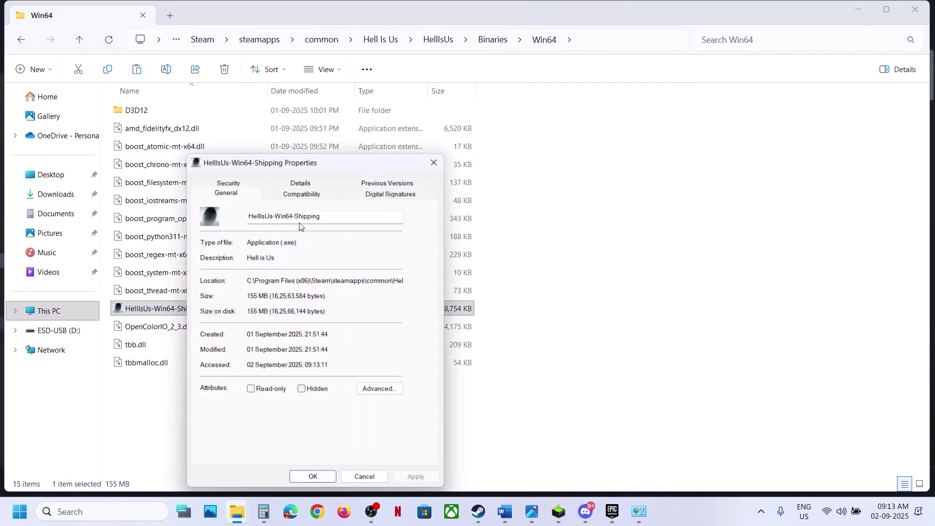
click(294, 193)
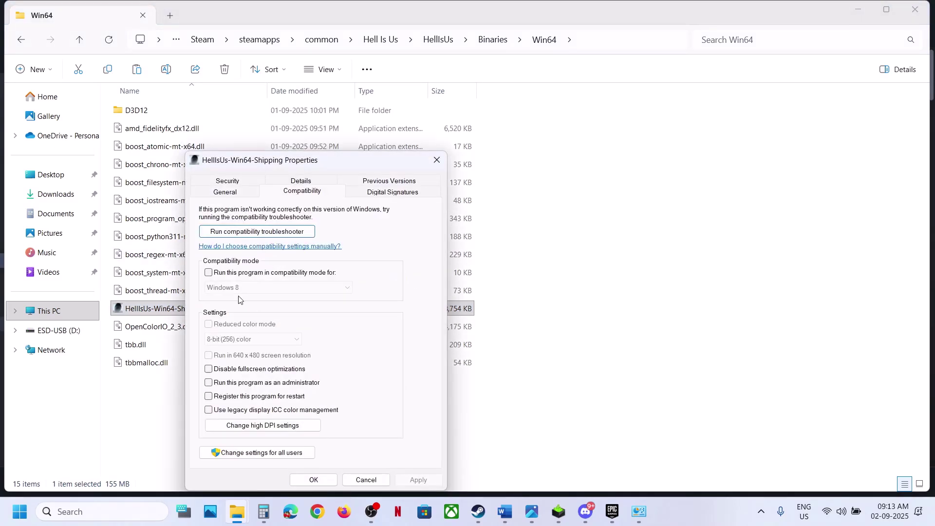
click(208, 383)
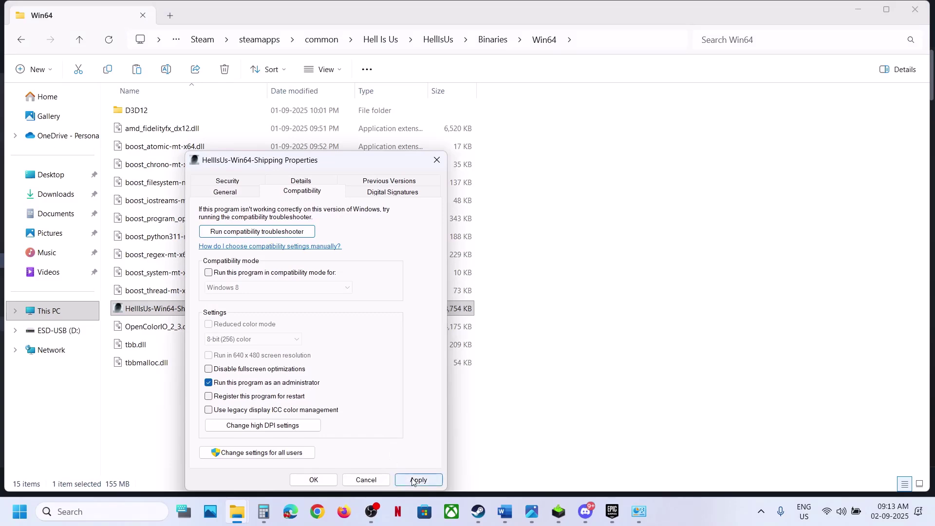
click(313, 480)
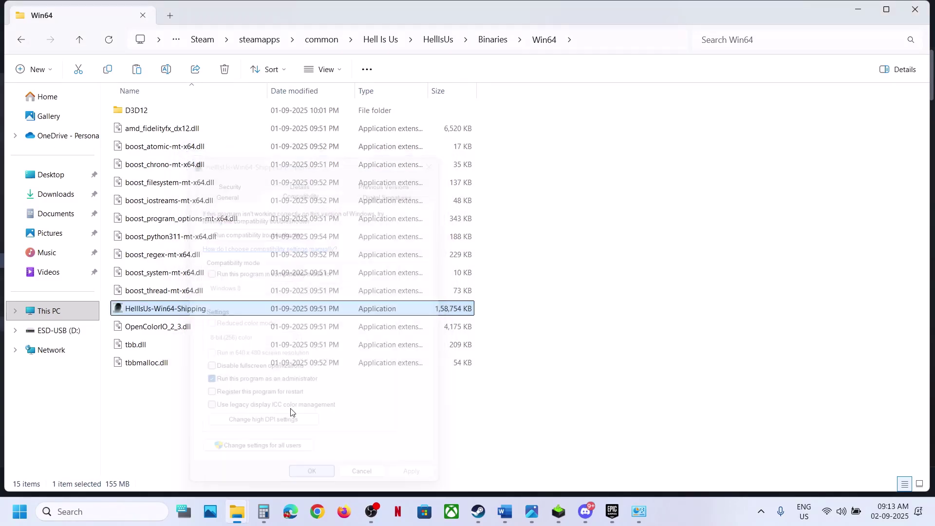
Step: Reopen the compatibility settings of HellIsUs-Win64-Shipping and apply compatibility mode for Windows 8
right_click(186, 312)
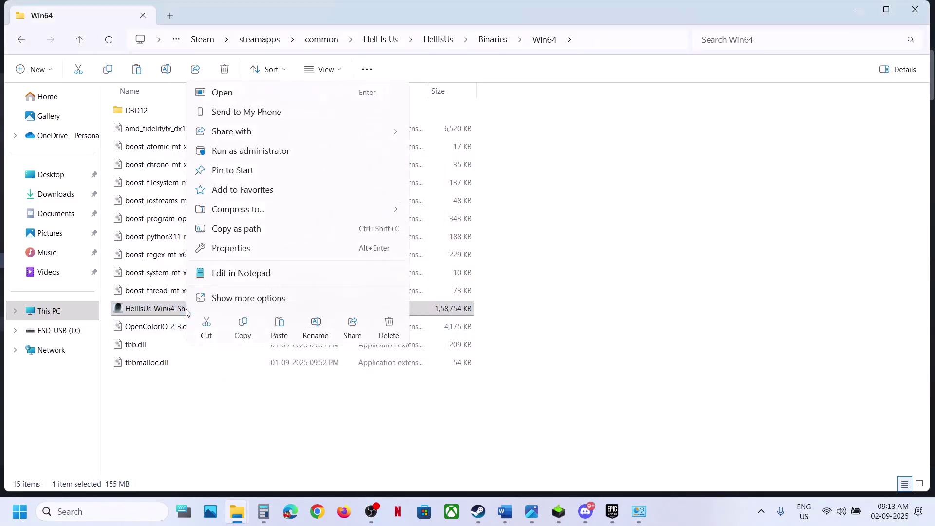
click(241, 249)
click(286, 194)
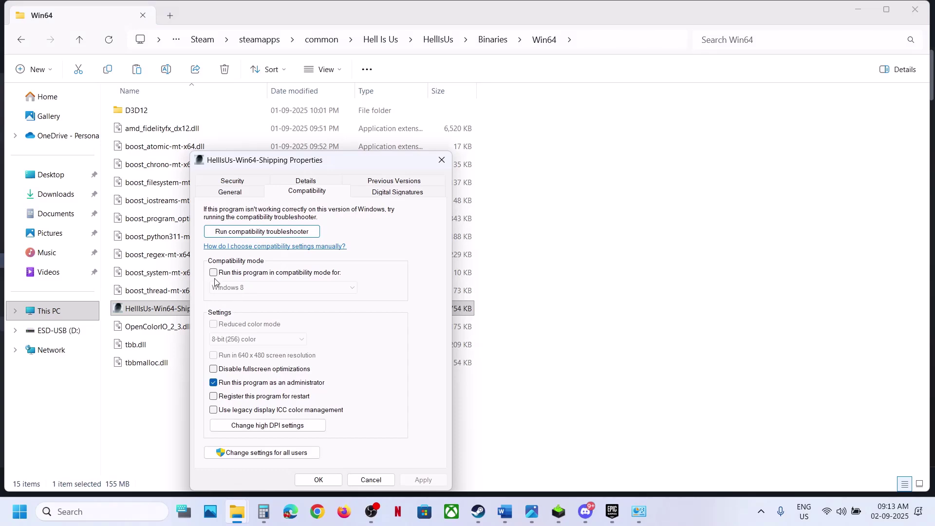
click(214, 274)
click(229, 287)
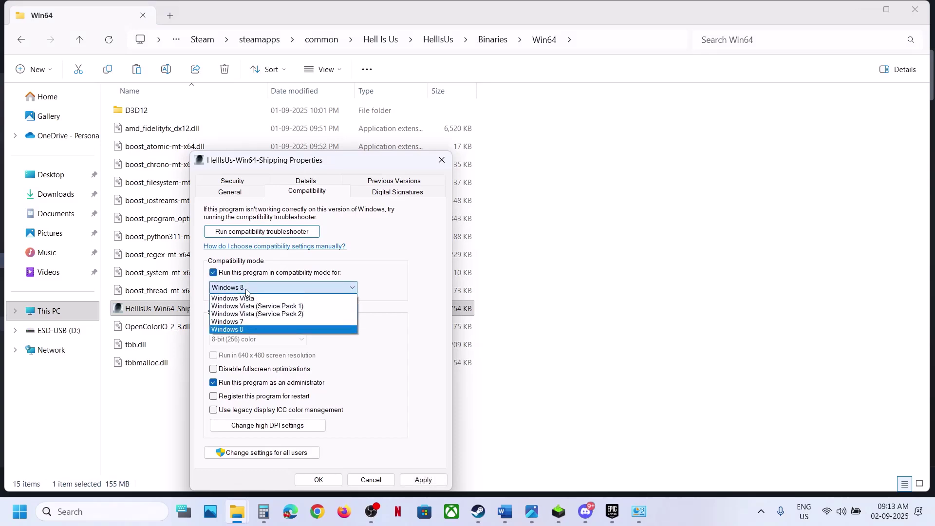
click(248, 329)
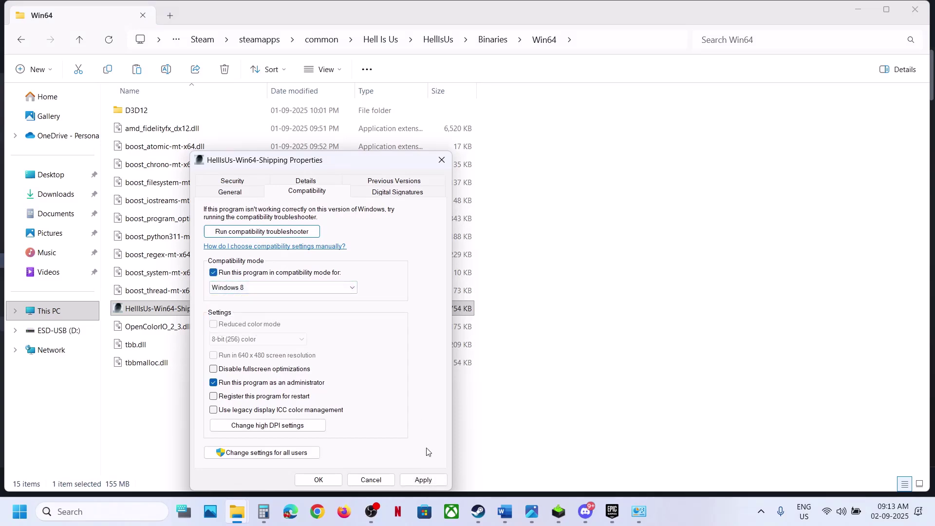
click(421, 479)
Step: Apply Windows 7 as the compatibility mode, disable fullscreen optimizations, and save the game's properties
click(250, 288)
click(246, 322)
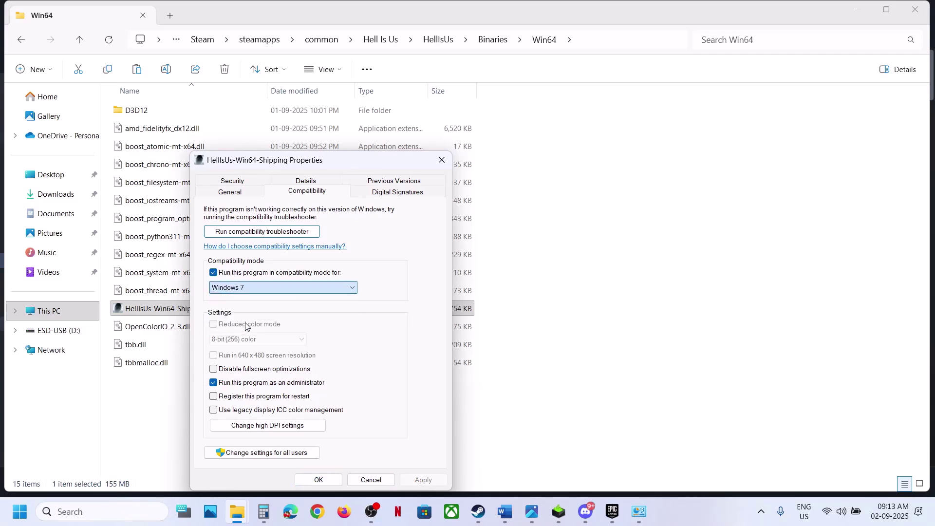
click(423, 479)
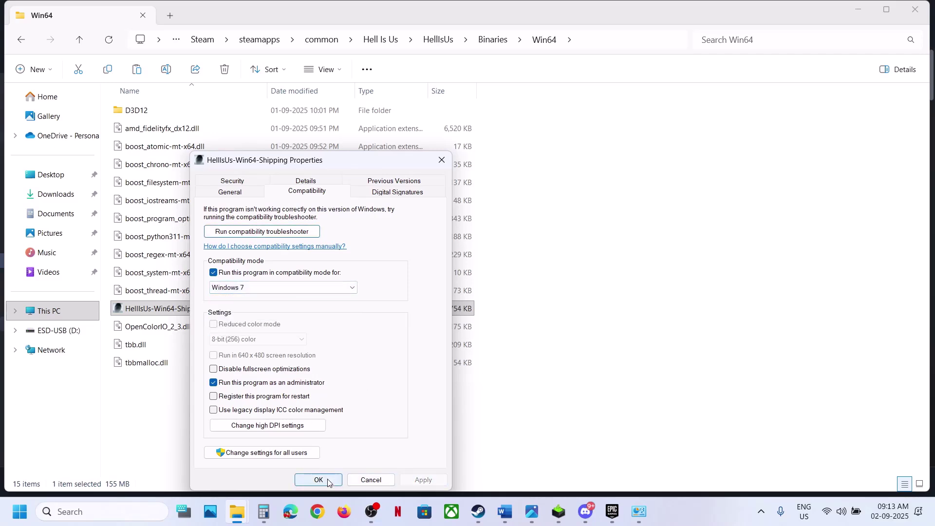
click(231, 370)
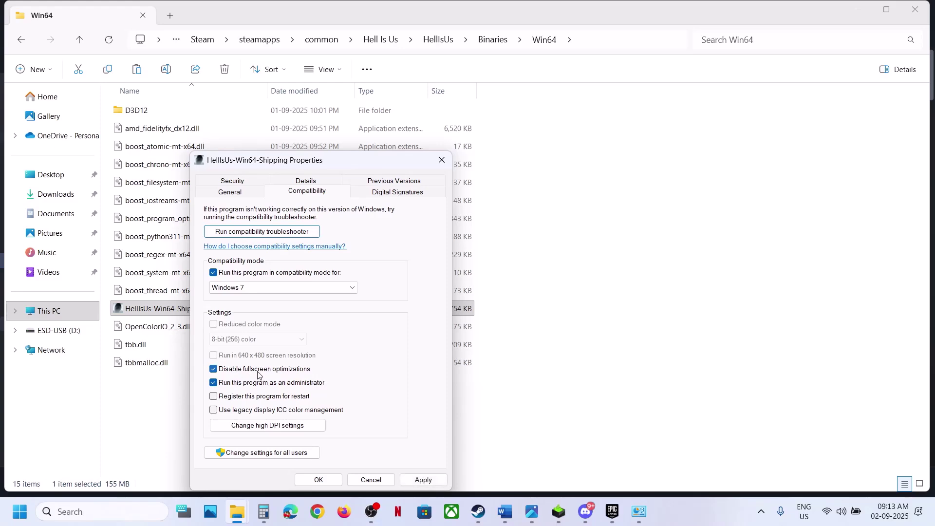
click(331, 483)
Step: Turn off compatibility mode, disabled fullscreen optimizations and run as administrator for HellIsUs-Win64-Shipping, and save
right_click(194, 312)
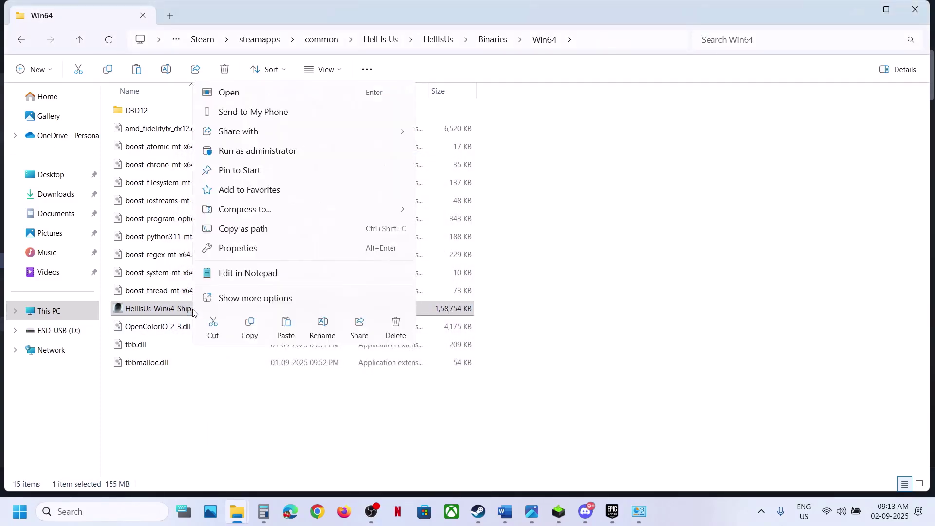
click(257, 248)
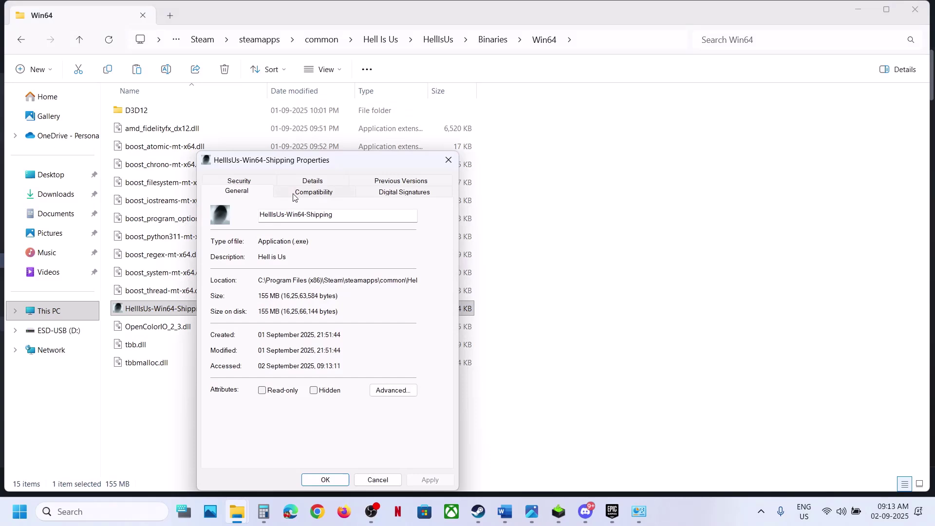
click(294, 195)
click(220, 273)
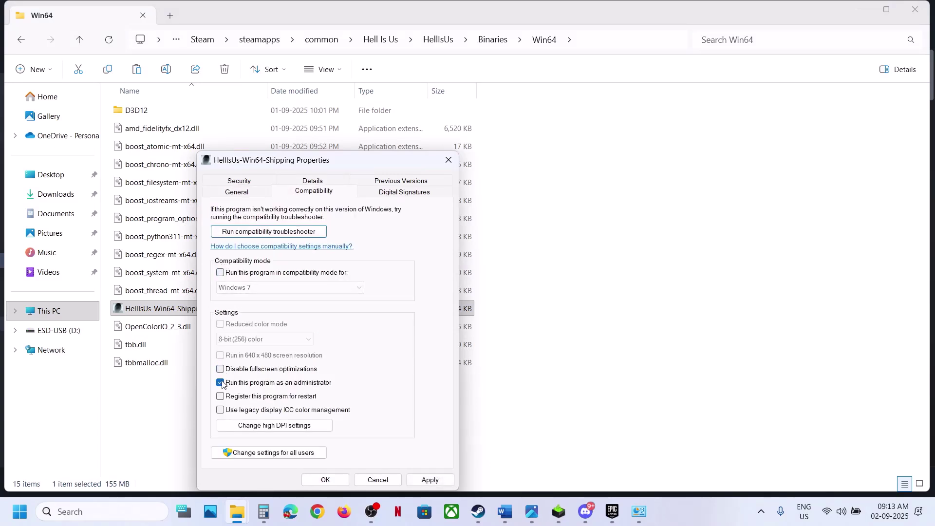
click(221, 382)
click(430, 480)
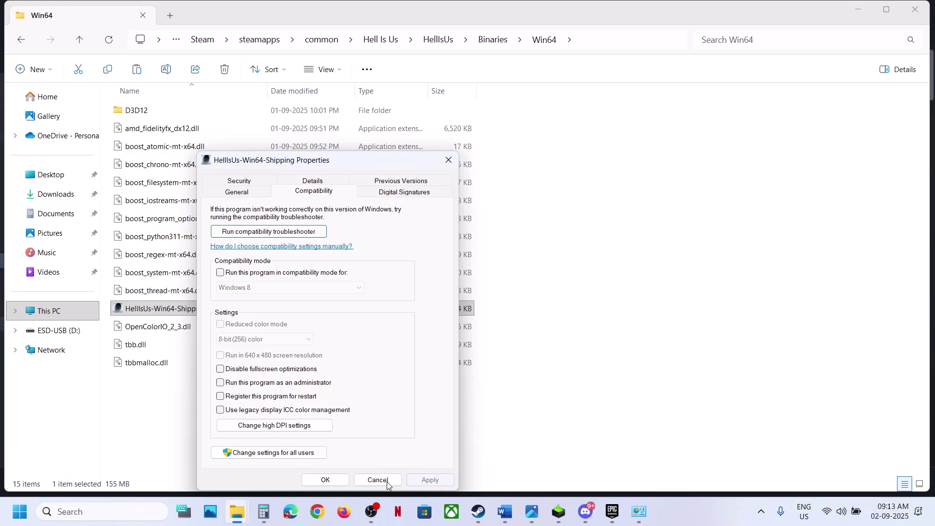
click(325, 479)
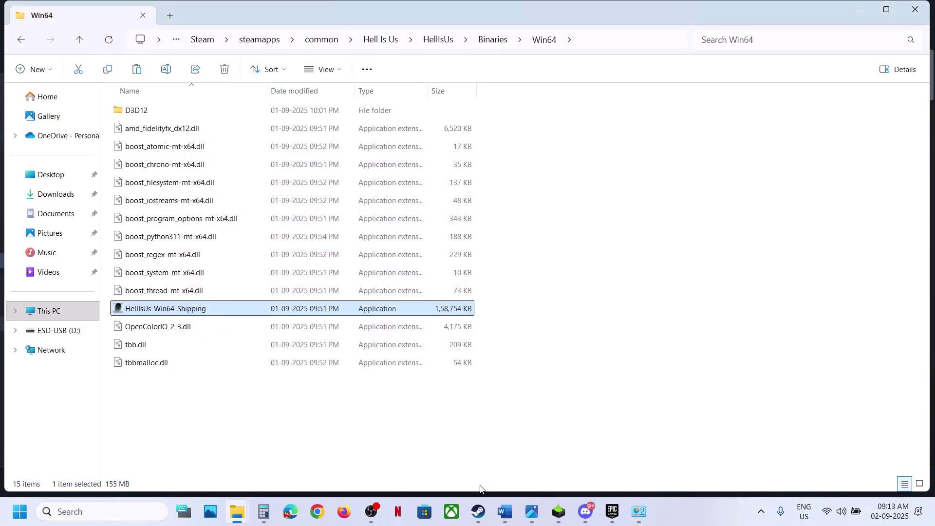
Step: Return to the Word notes, maximize the window, and show the Step 7 instructions about antivirus programs and Windows Security
click(482, 514)
click(507, 512)
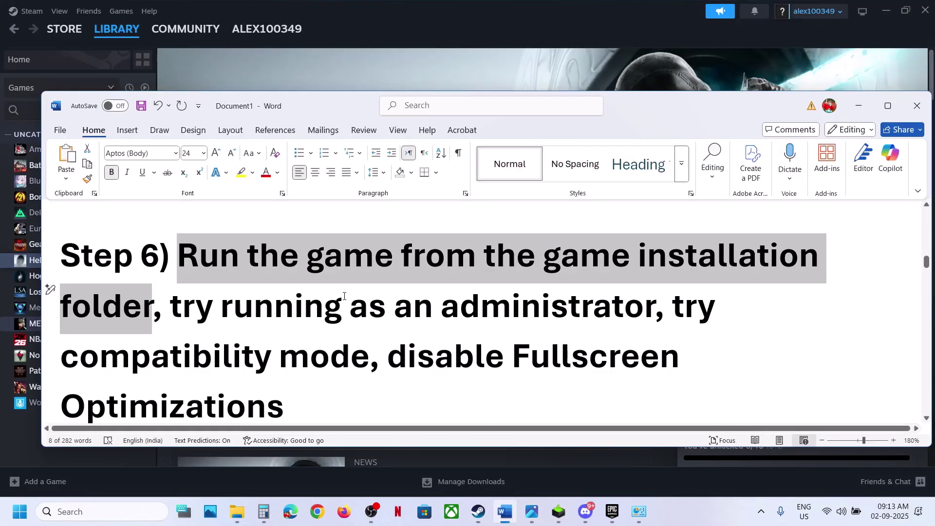
scroll(345, 294, down, 5)
scroll(344, 296, down, 2)
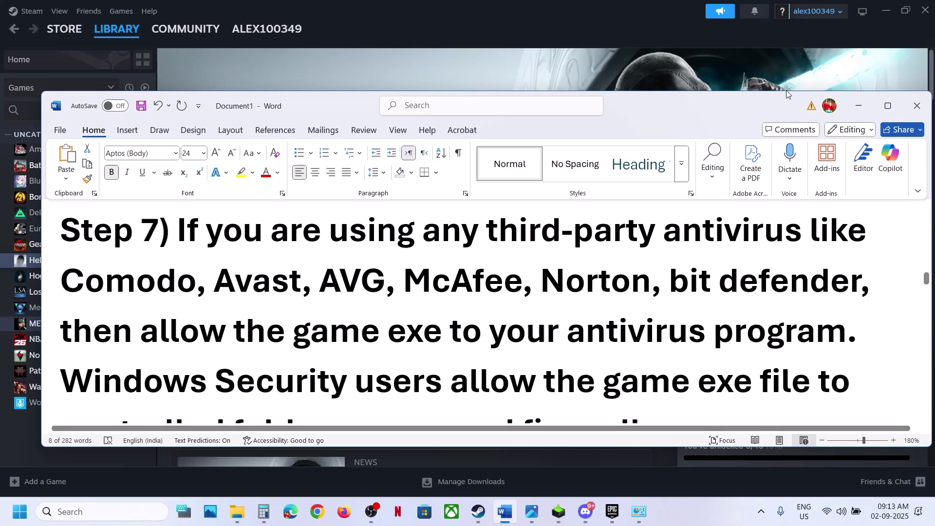
click(887, 106)
scroll(323, 213, up, 1)
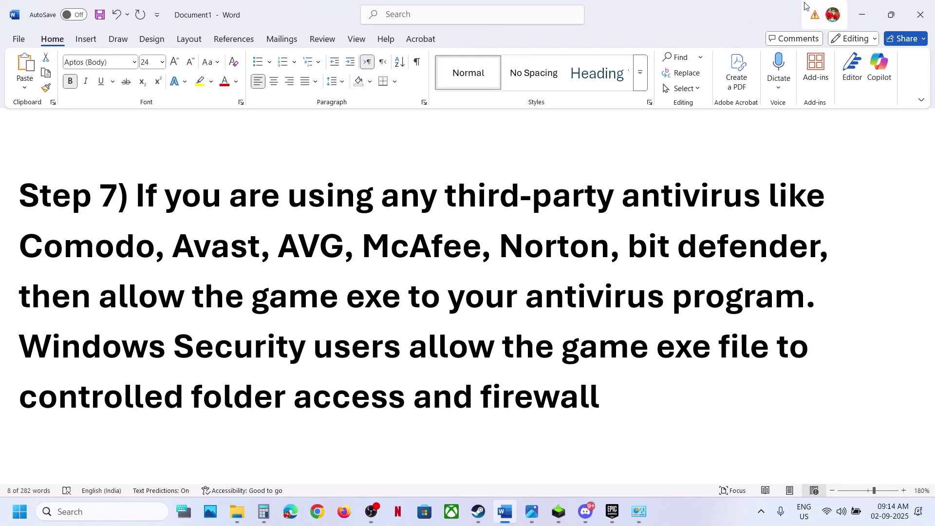
Step: Open the list of apps allowed through Controlled folder access in Windows Security and grant the administrator permission
click(168, 307)
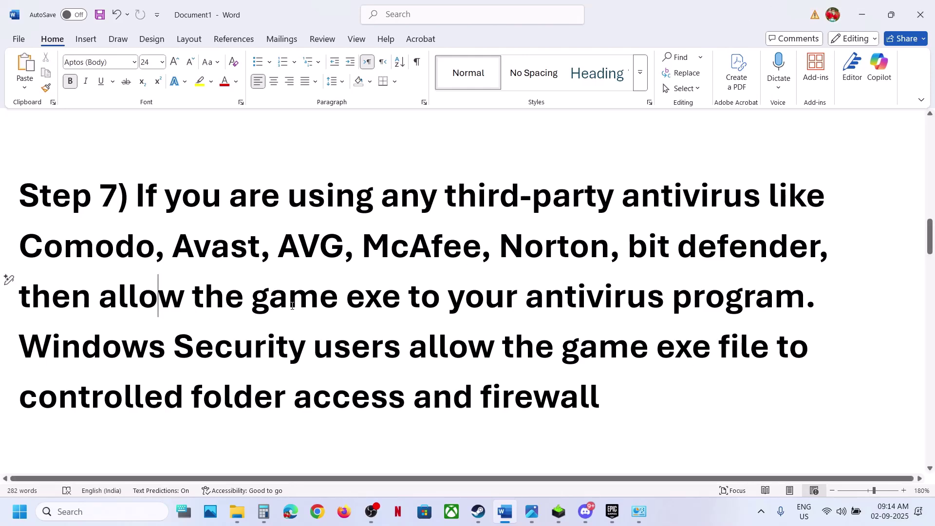
key(alt+Tab)
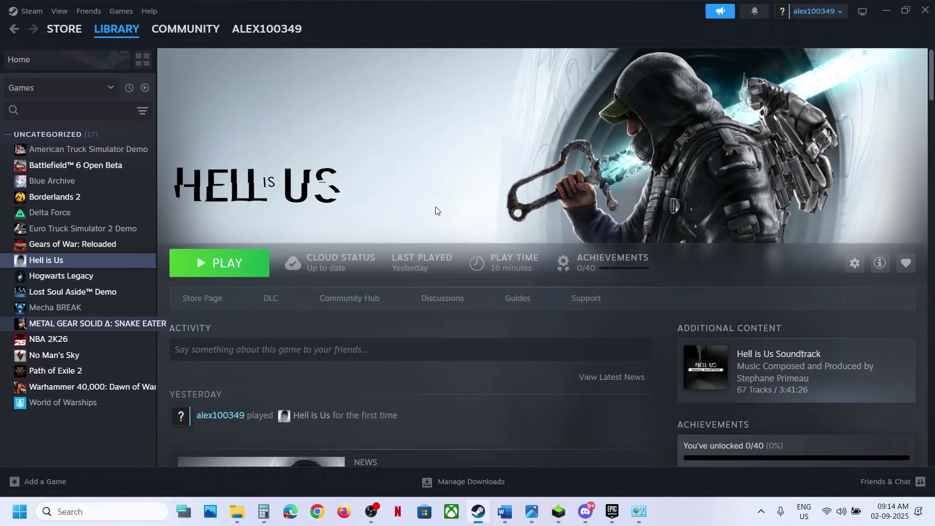
key(super+i)
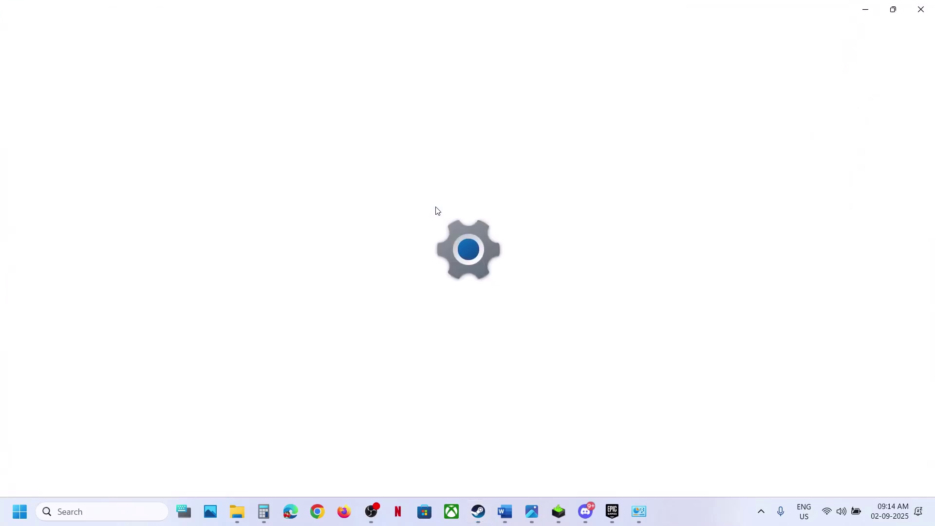
click(91, 345)
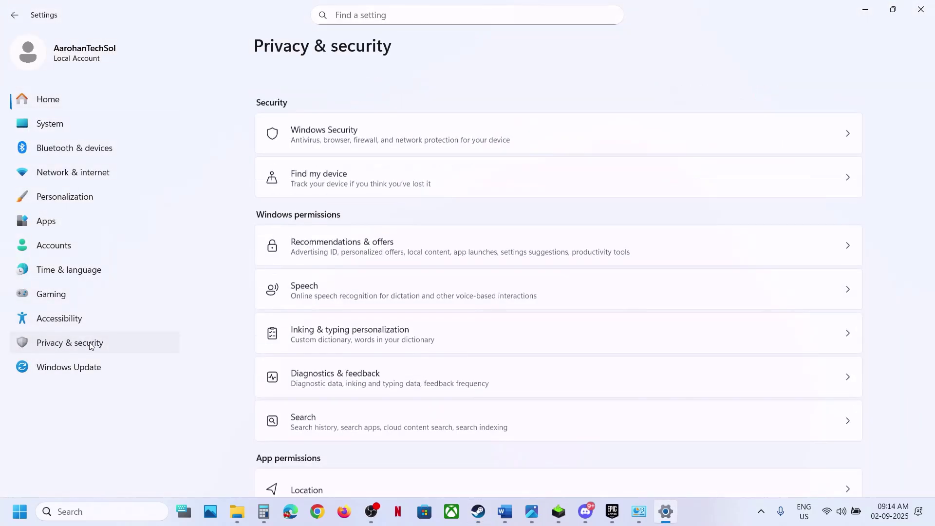
click(339, 124)
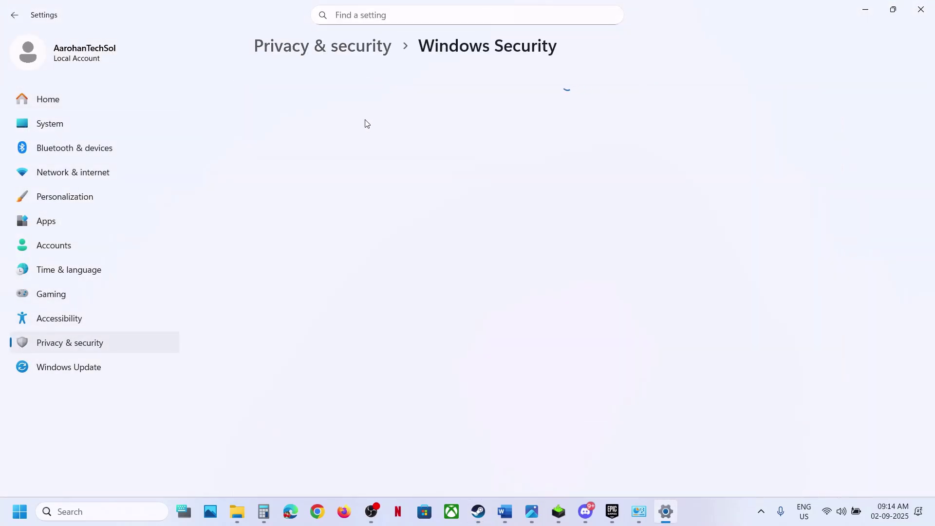
click(331, 178)
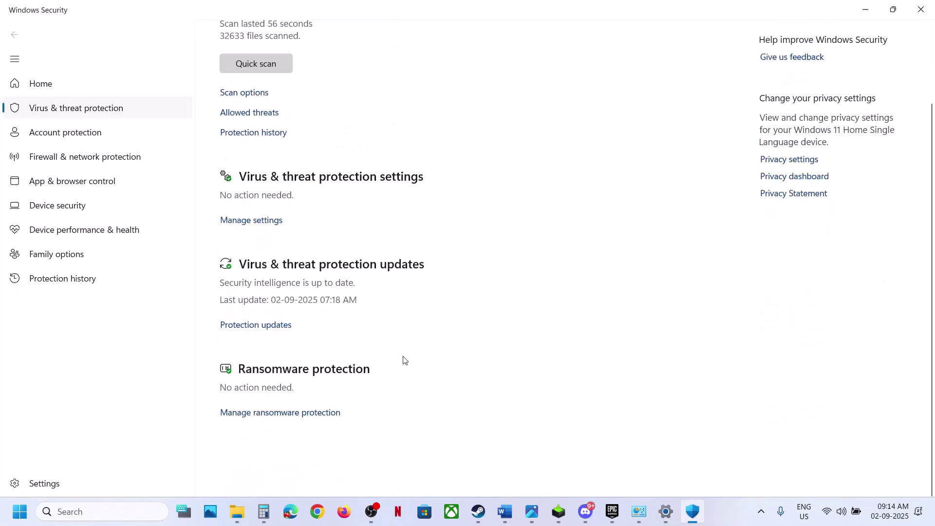
click(310, 454)
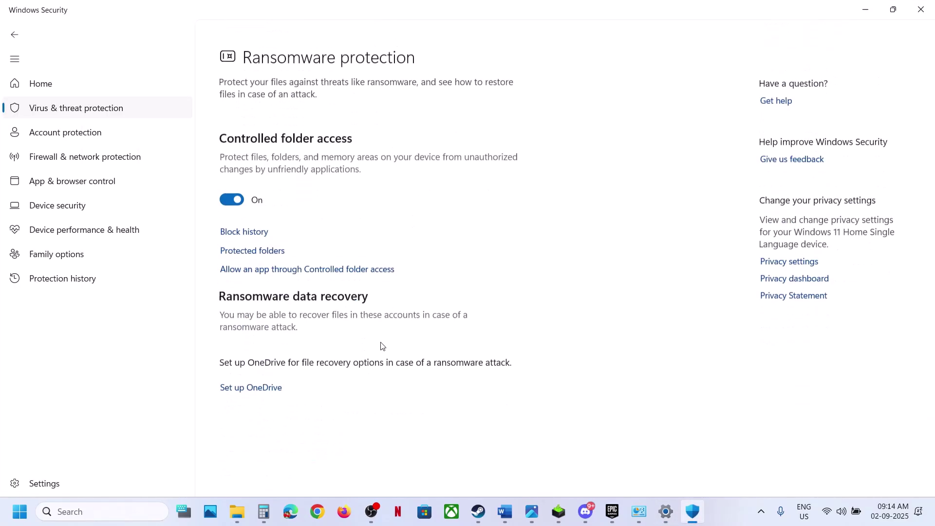
click(344, 255)
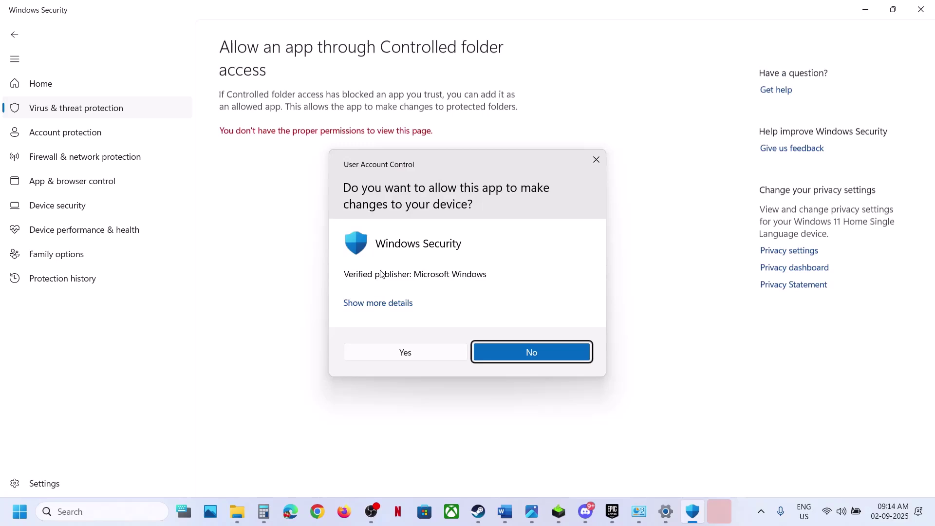
click(405, 351)
Step: Allow the HellIsUs application from Steam's common\Hell Is Us folder through Controlled folder access
click(288, 137)
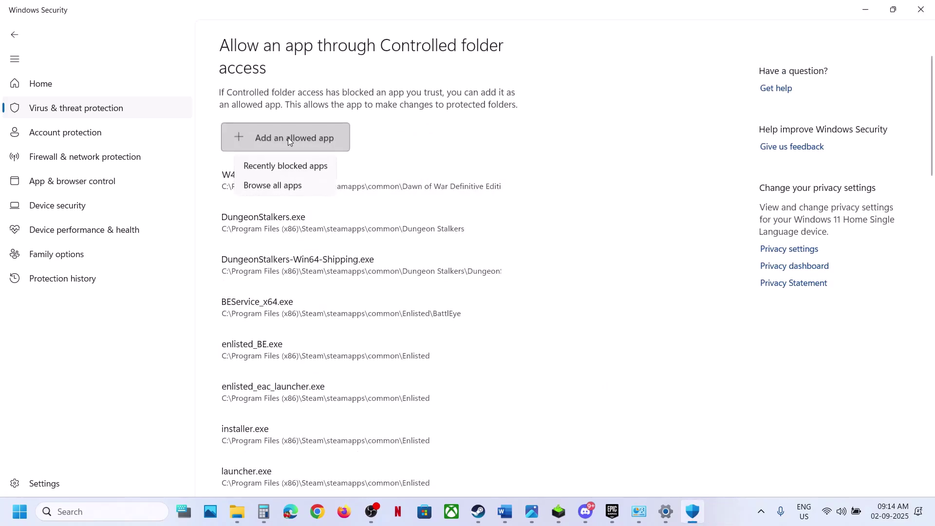
click(291, 190)
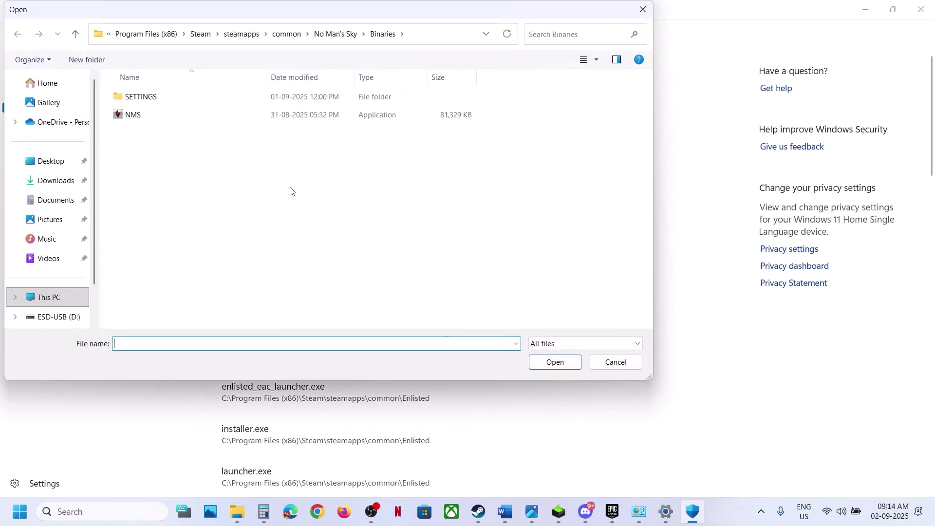
click(286, 43)
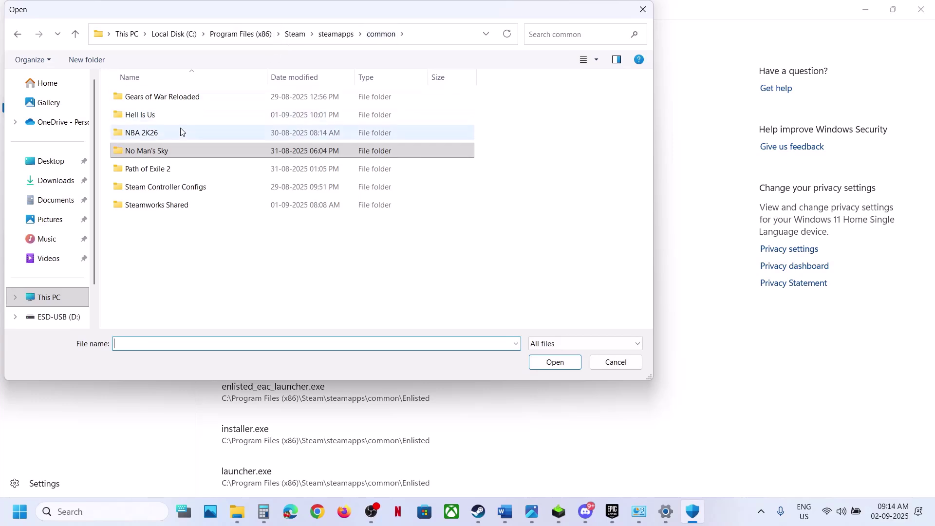
double_click(156, 114)
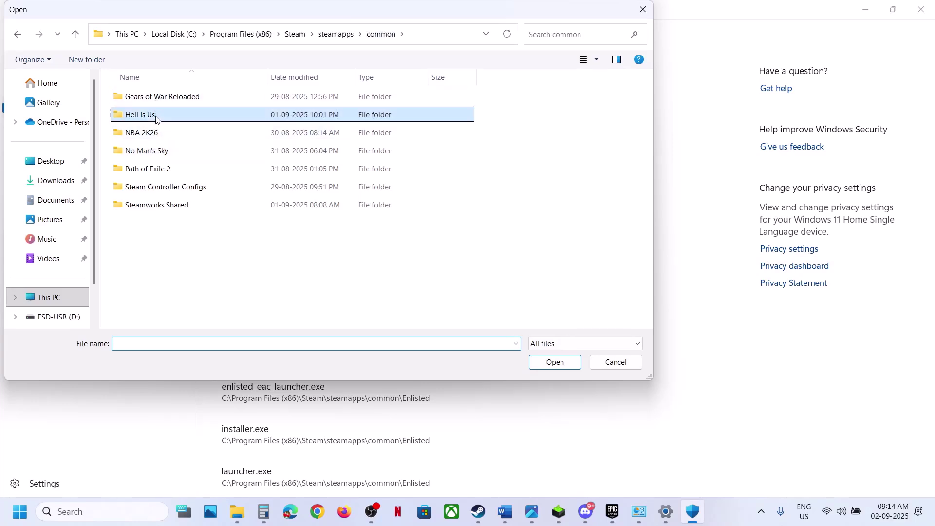
click(465, 34)
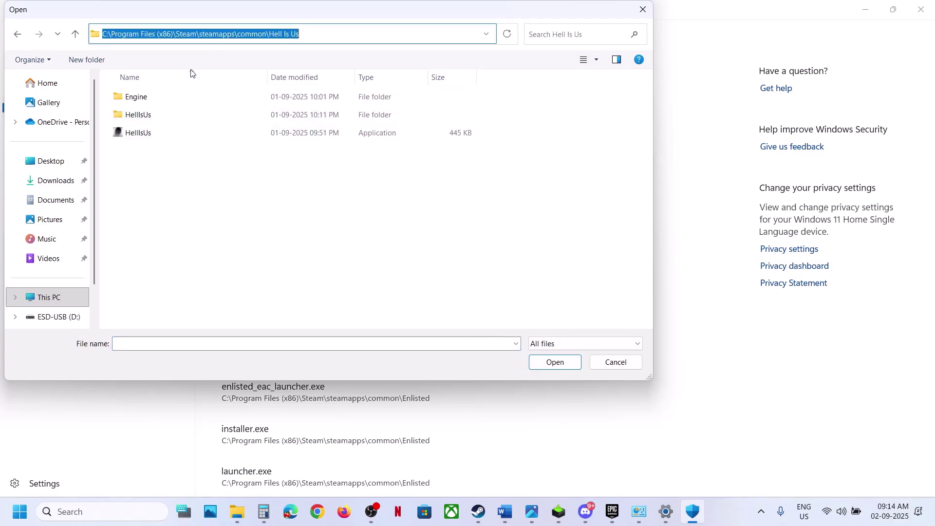
click(138, 132)
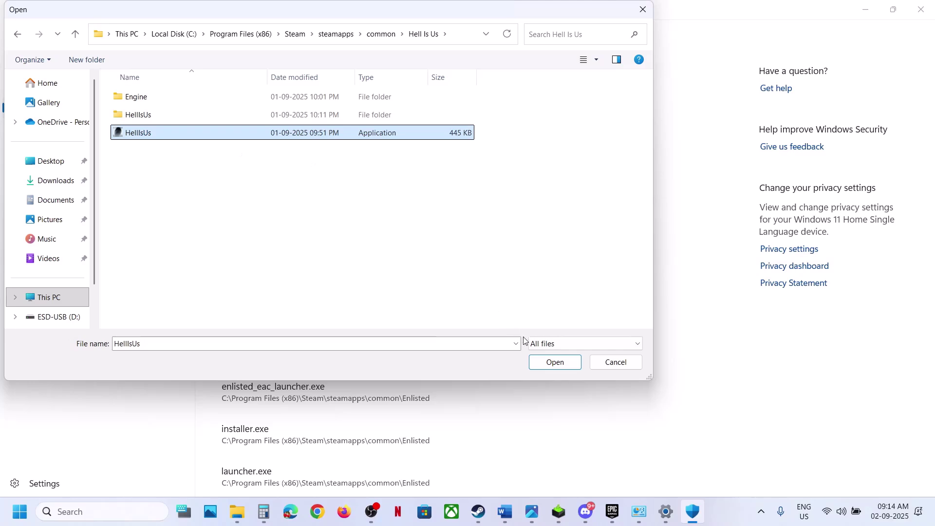
click(538, 361)
Step: Allow HellIsUs-Win64-Shipping from HellIsUs\Binaries\Win64 through Controlled folder access as well, and close Windows Security
click(300, 141)
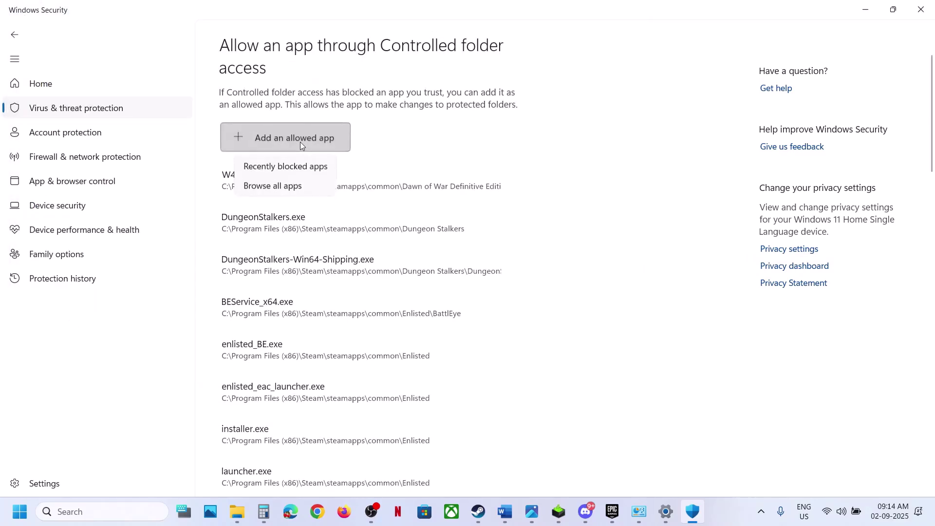
click(300, 186)
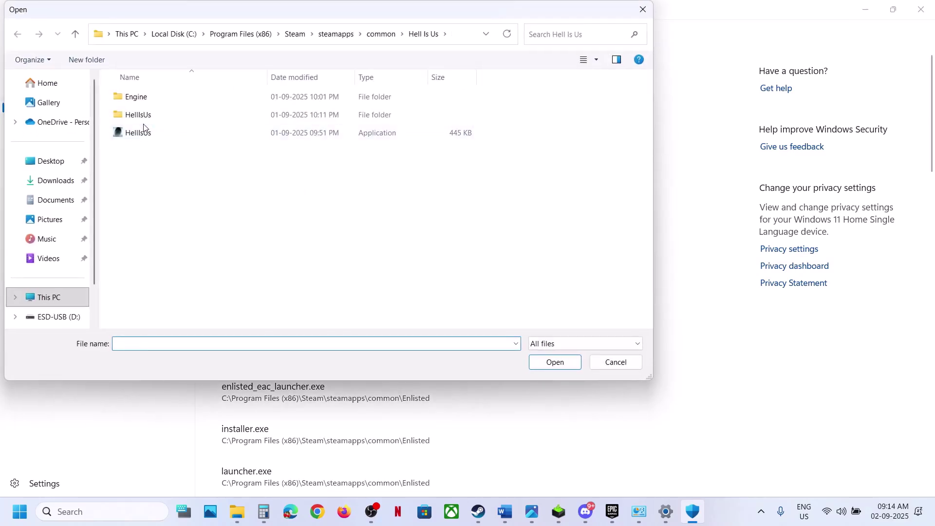
double_click(139, 115)
double_click(138, 98)
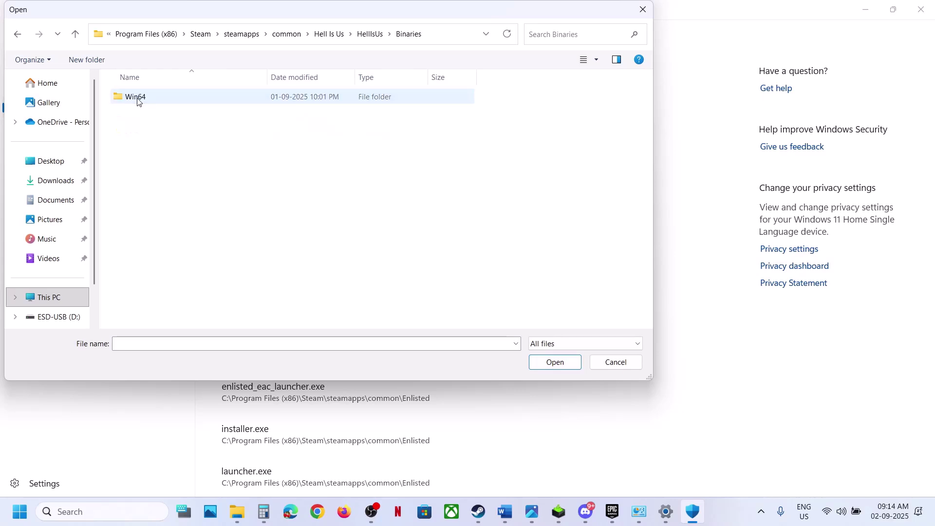
double_click(138, 97)
click(161, 116)
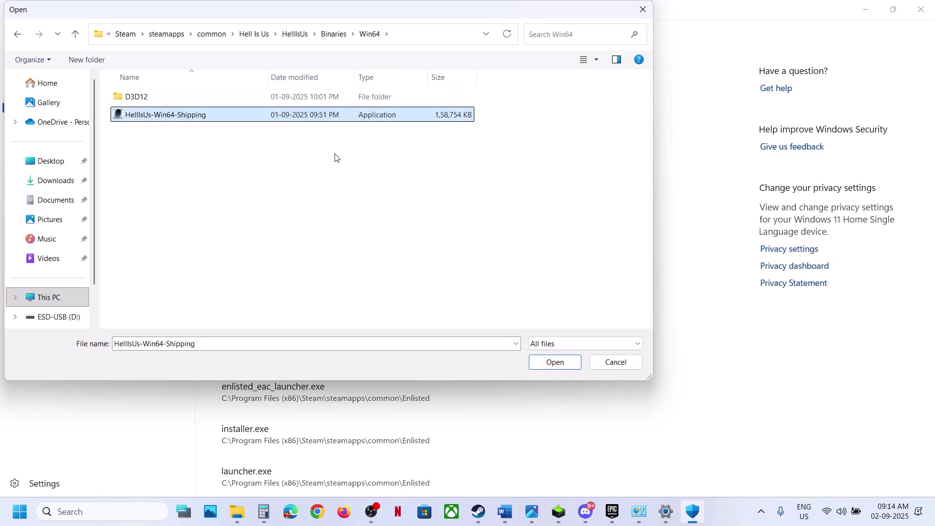
click(544, 363)
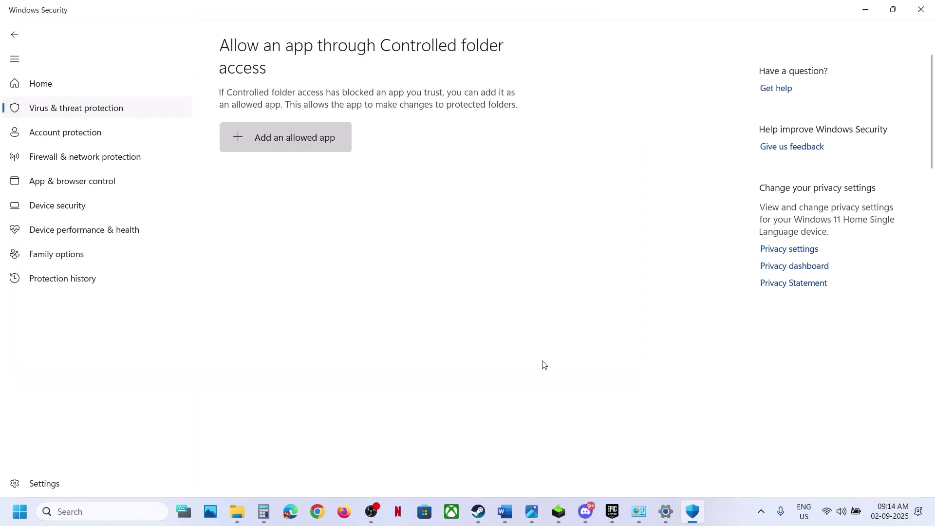
click(921, 11)
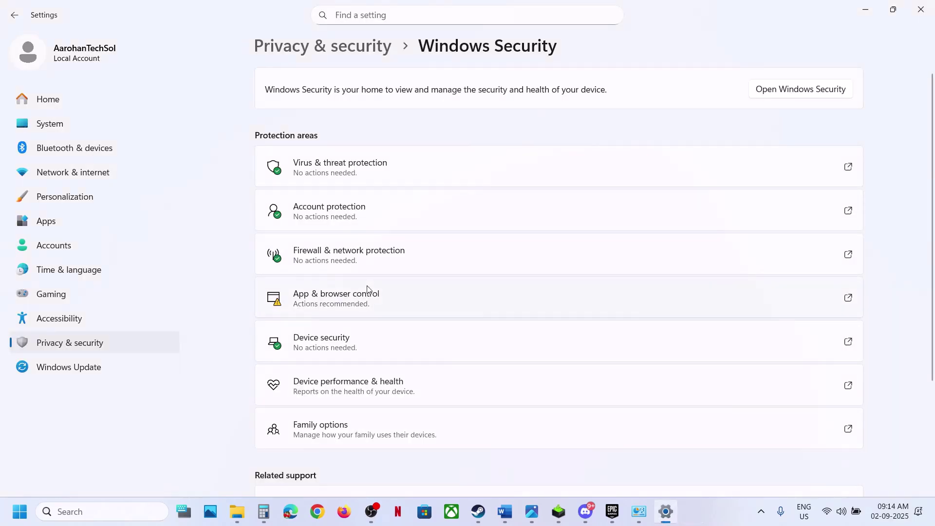
click(73, 512)
text(control)
key(Return)
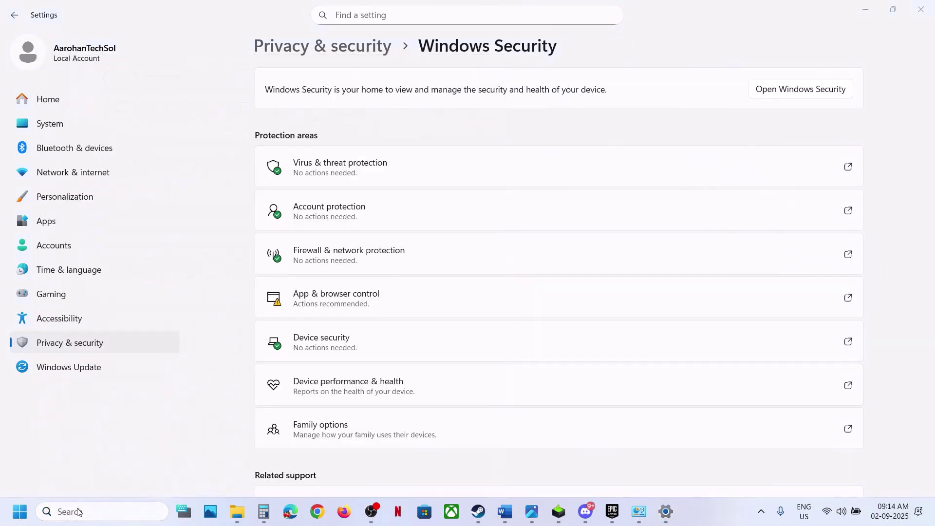
click(921, 10)
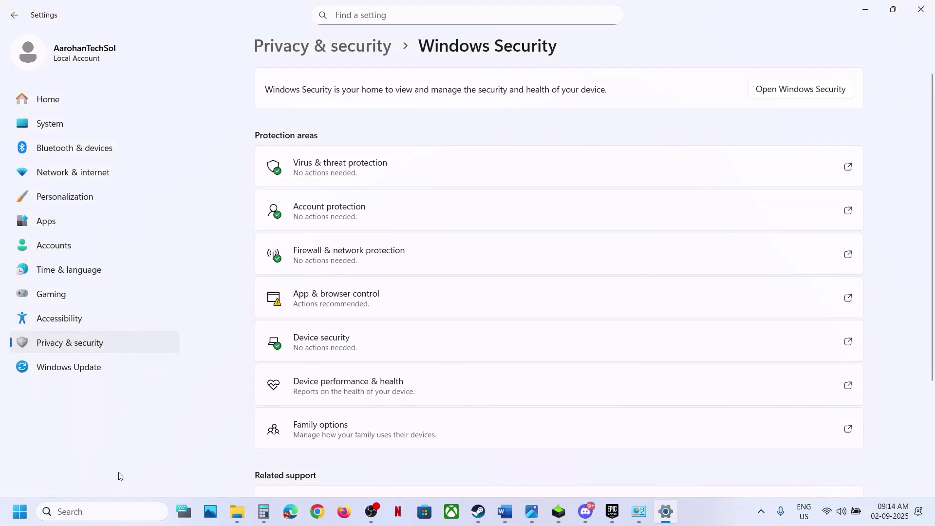
Step: Open the Windows Defender Firewall's allowed apps list from Control Panel and unlock its settings for changes
click(102, 505)
text(contro)
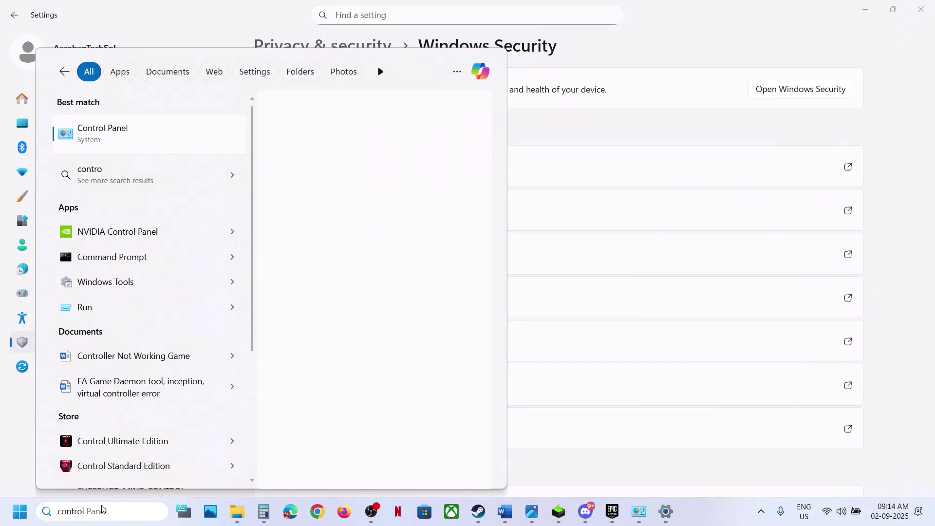
key(Return)
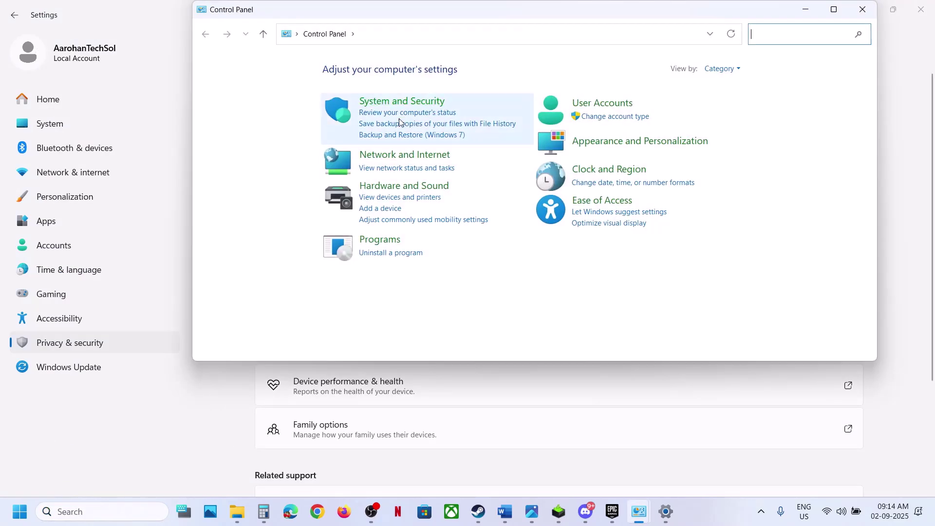
click(396, 103)
click(369, 112)
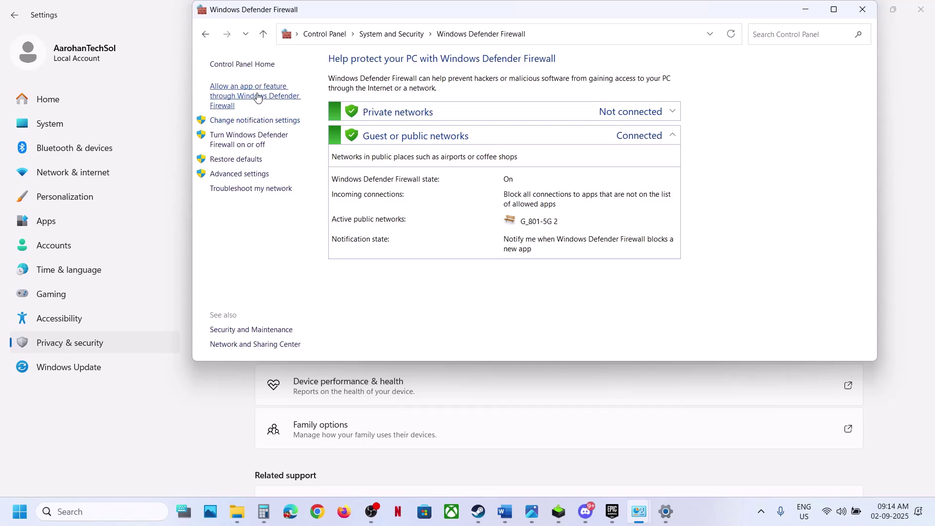
click(258, 98)
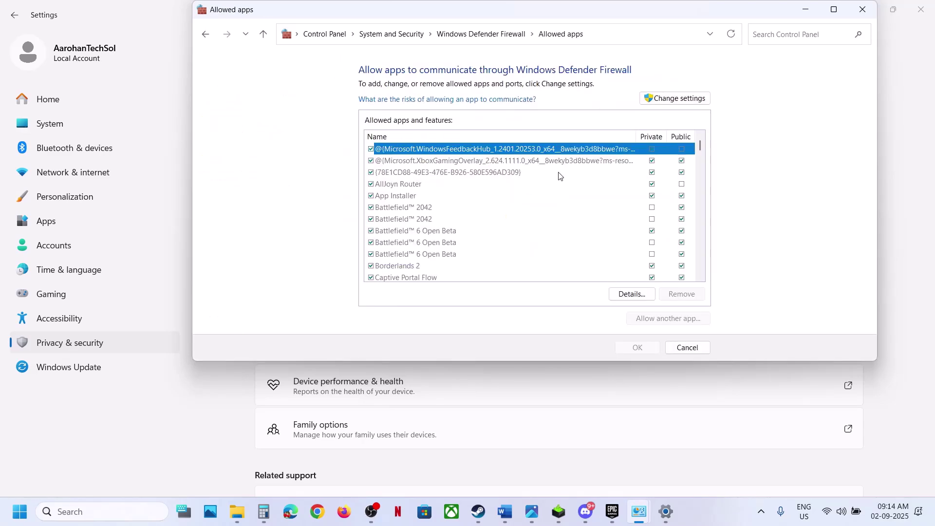
click(678, 99)
Step: Try to add the HellIsUs application from Steam's common\Hell Is Us folder to the firewall's allowed apps
click(691, 325)
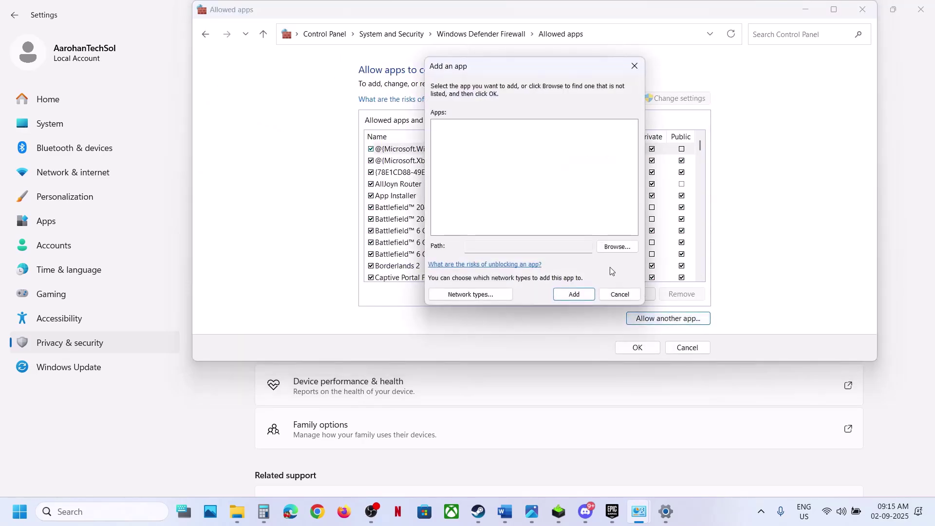
click(608, 247)
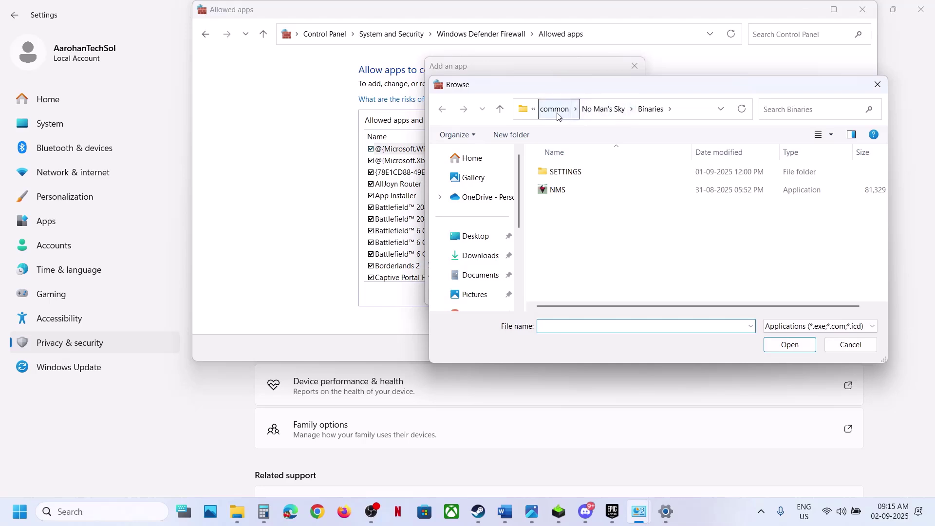
click(558, 113)
double_click(580, 193)
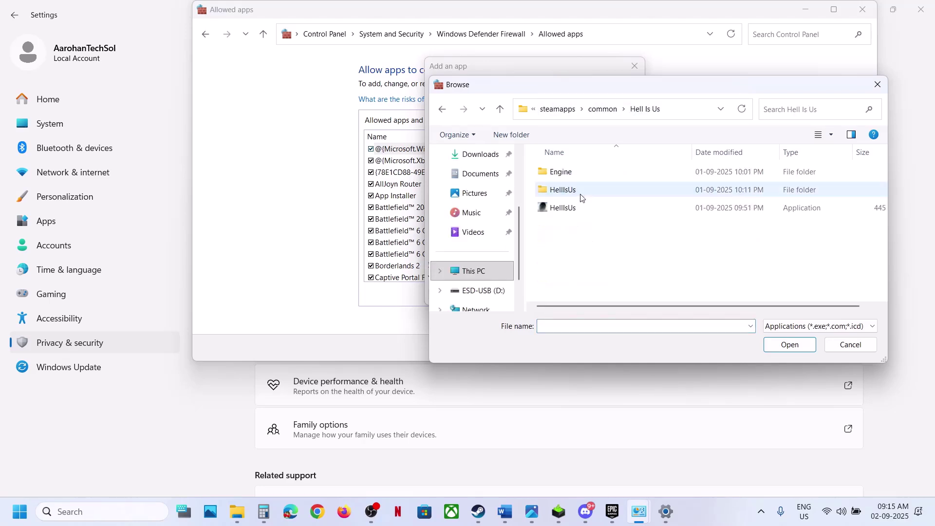
click(580, 210)
click(789, 344)
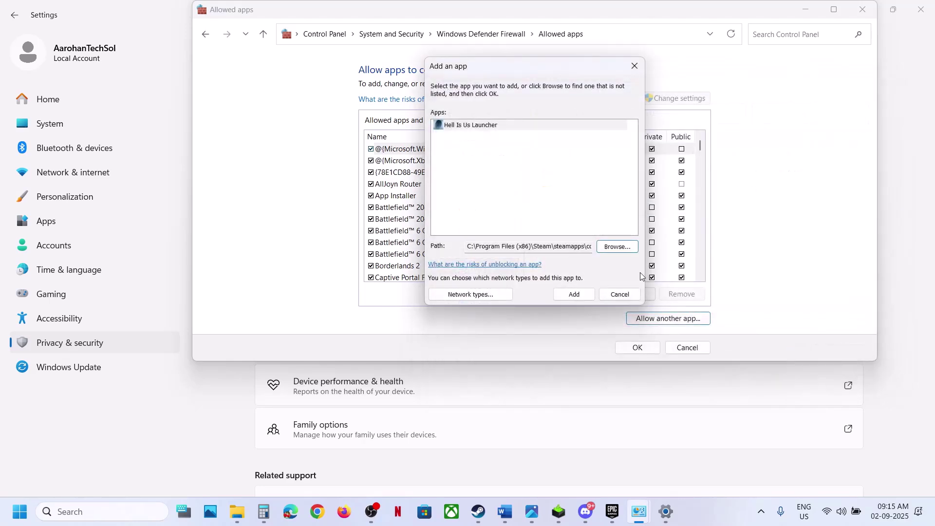
click(563, 295)
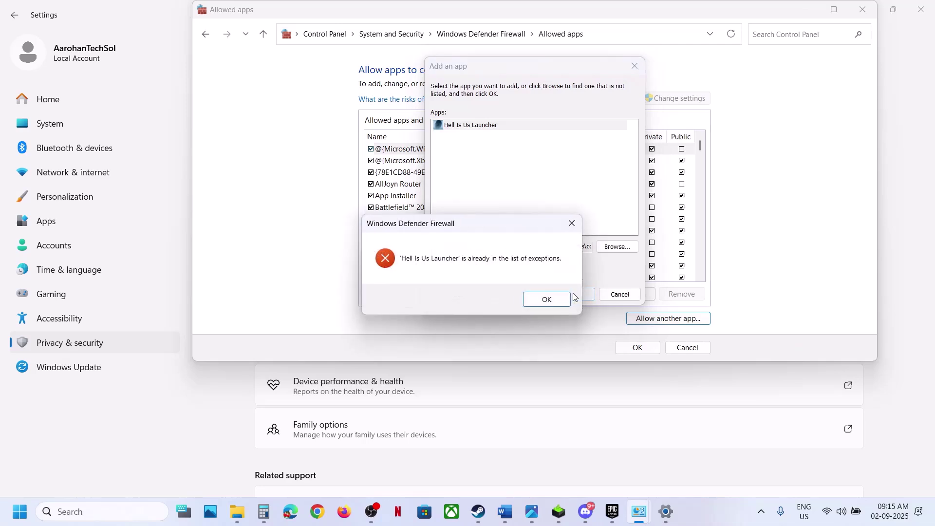
click(548, 301)
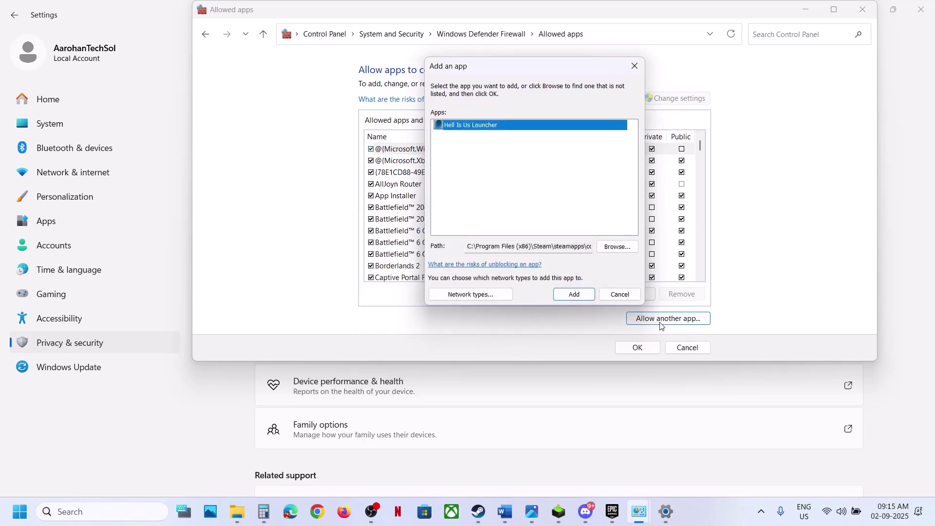
Step: Add HellIsUs-Win64-Shipping from HellIsUs\Binaries\Win64 to the firewall's allowed apps and close the allowed apps window
click(616, 245)
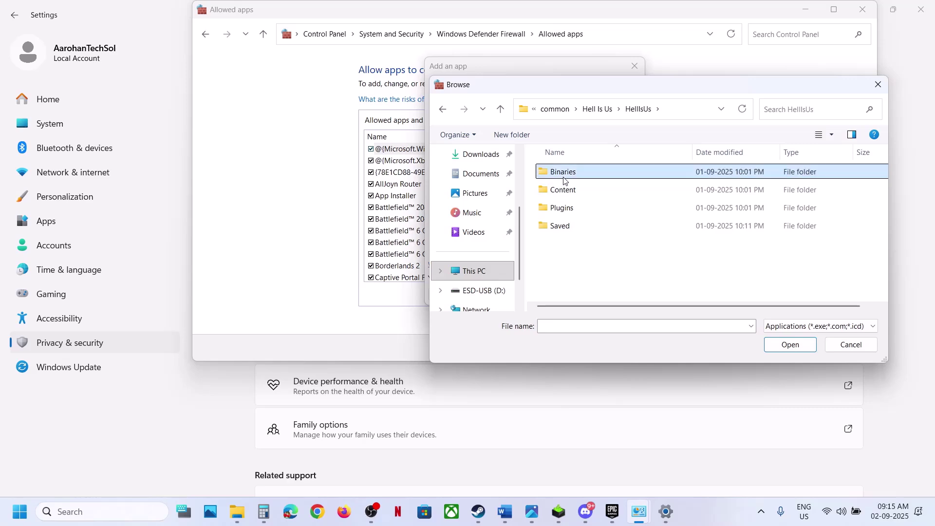
double_click(562, 172)
double_click(563, 172)
click(570, 191)
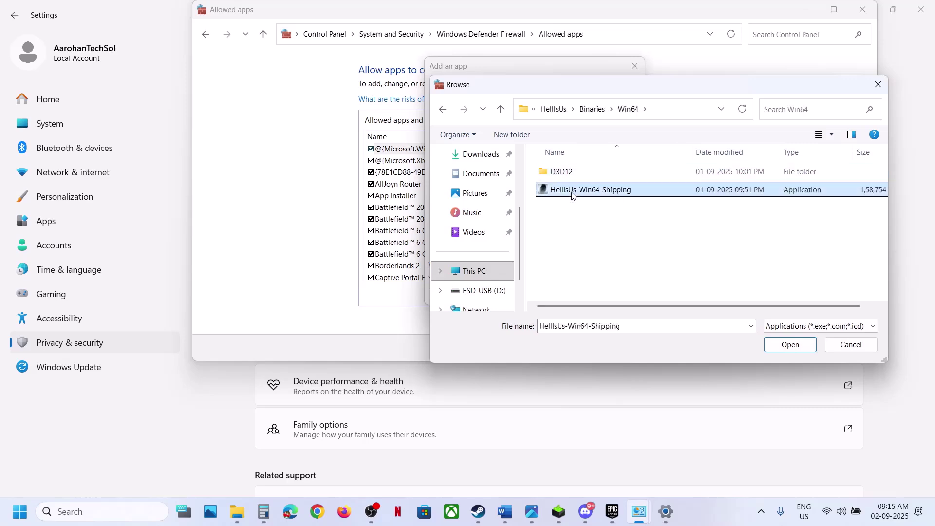
click(789, 344)
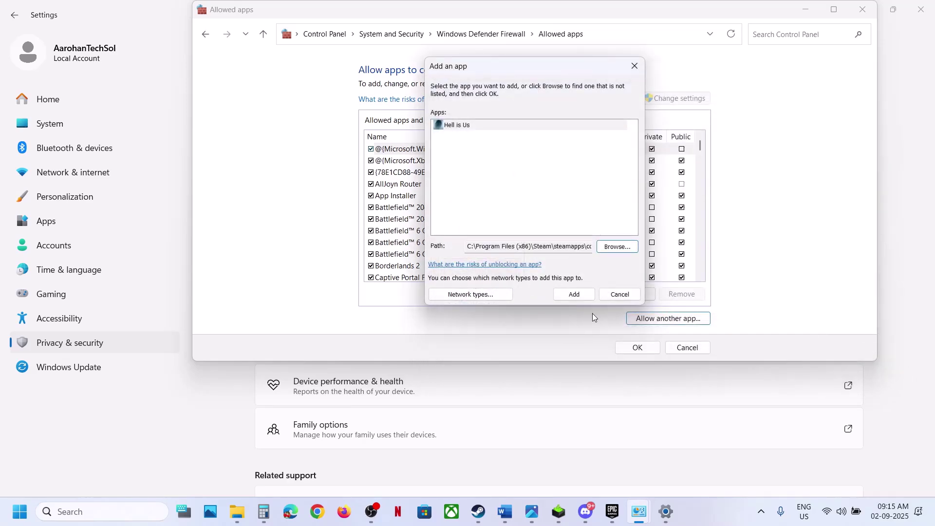
click(555, 296)
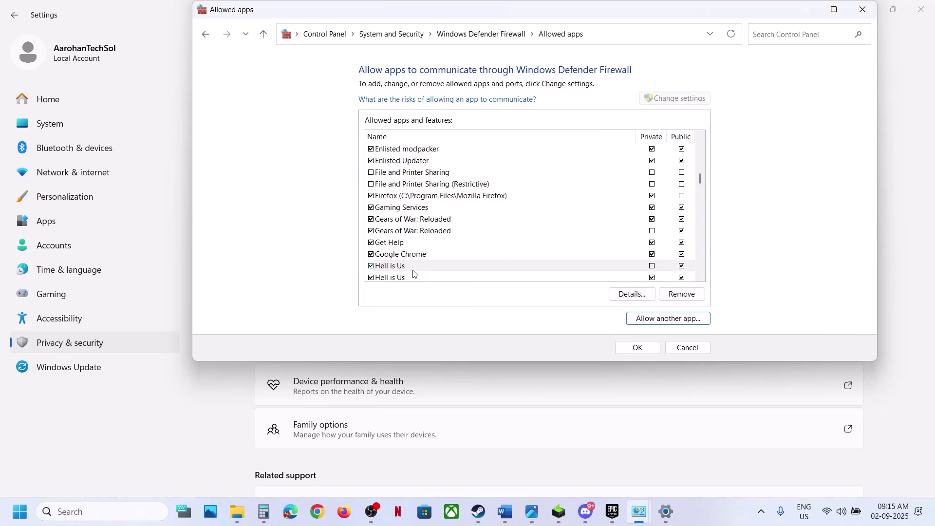
click(413, 270)
click(863, 11)
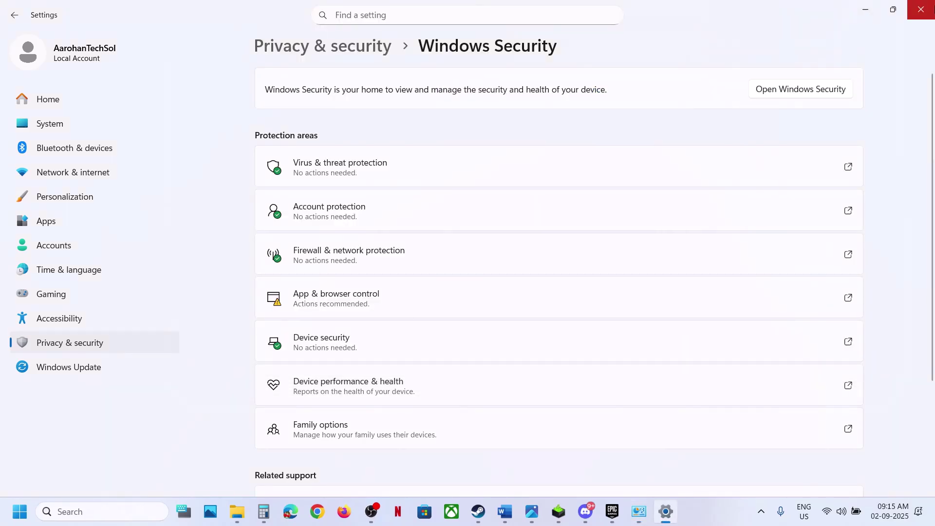
Step: Switch to the Word notes and open the NVIDIA GeForce drivers link listed under Step 8
key(alt+Tab)
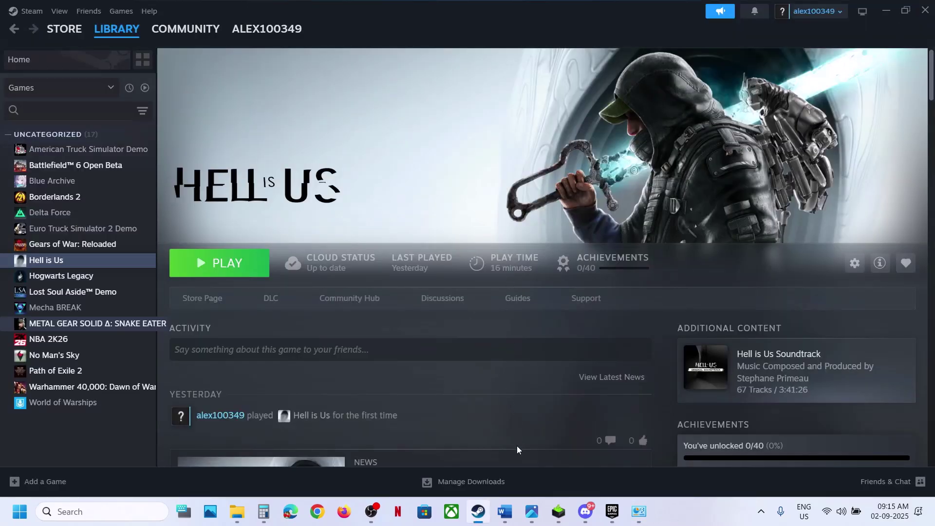
click(504, 512)
scroll(336, 351, down, 5)
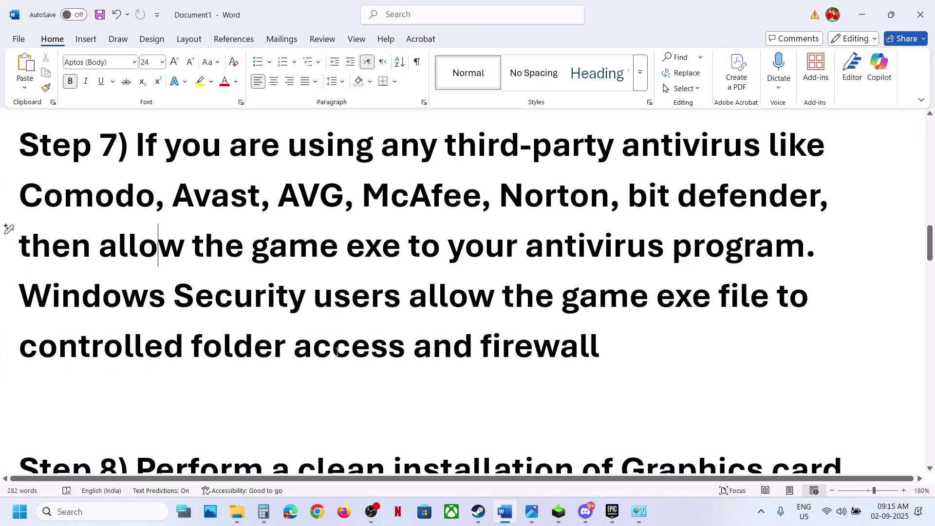
scroll(336, 351, down, 3)
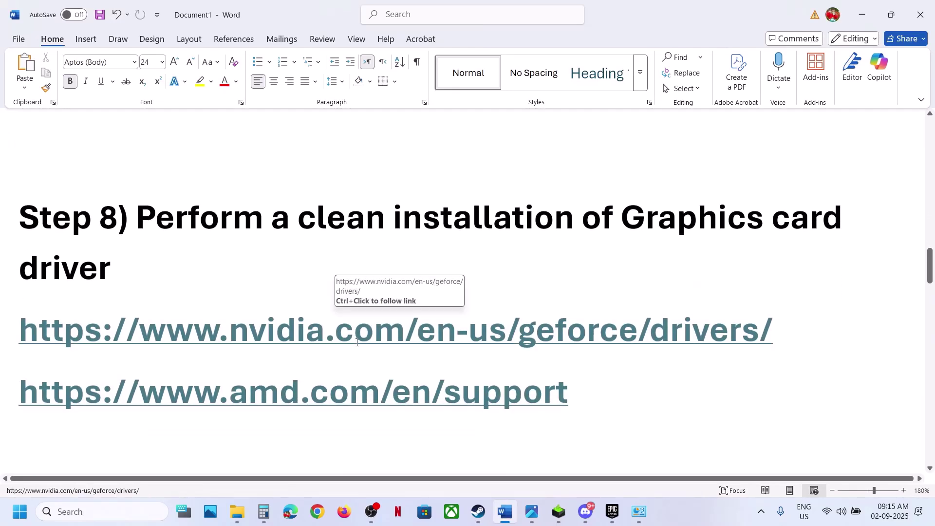
click(356, 344)
ctrl+click(356, 344)
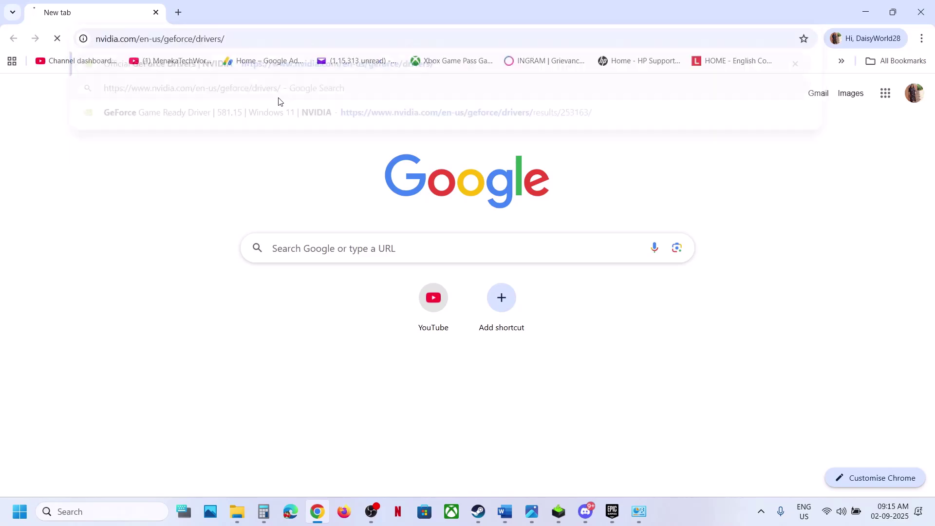
Step: Search for drivers for the GeForce RTX 3050 Laptop GPU on Windows 11 and download Game Ready Driver version 581.15
scroll(480, 251, down, 6)
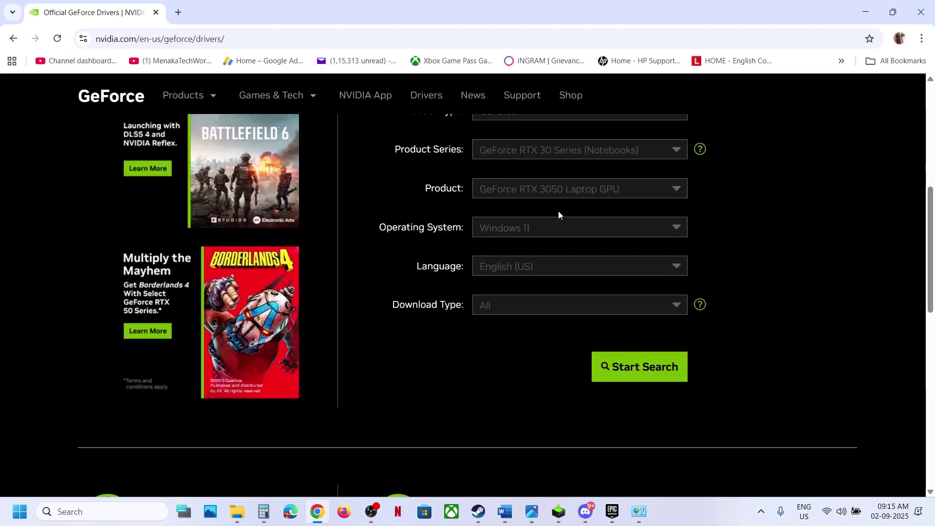
click(625, 374)
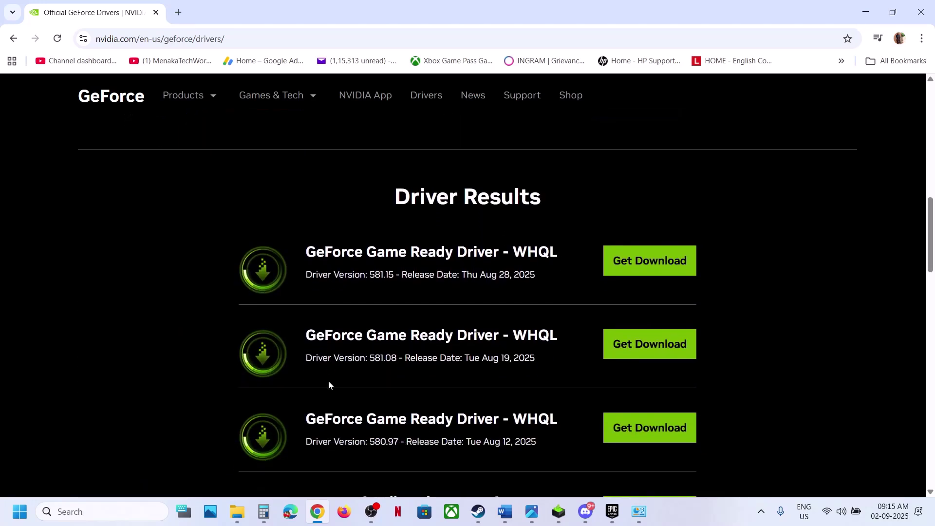
drag(338, 253, 475, 252)
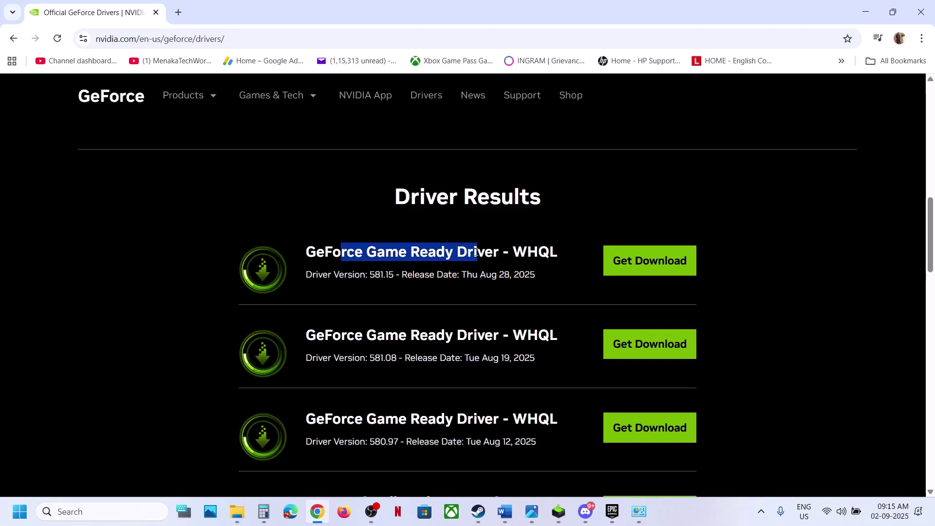
double_click(374, 276)
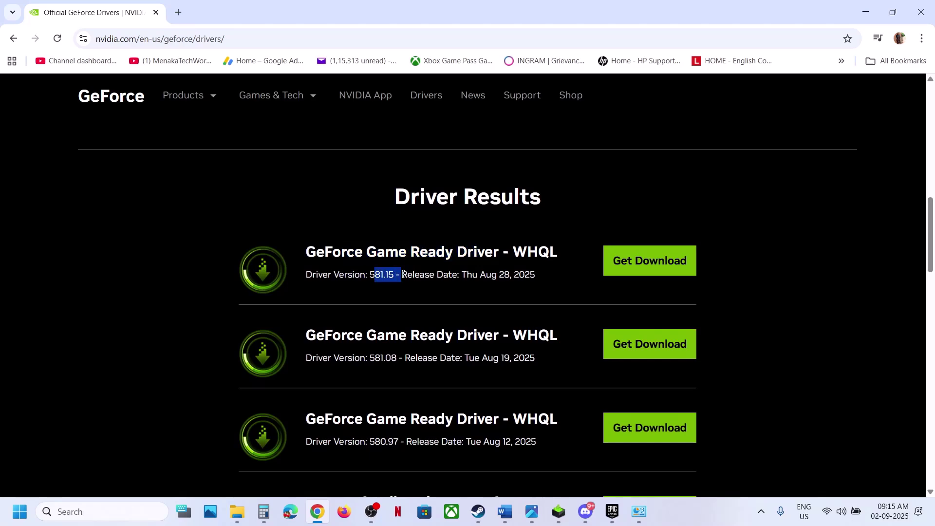
click(616, 271)
click(779, 246)
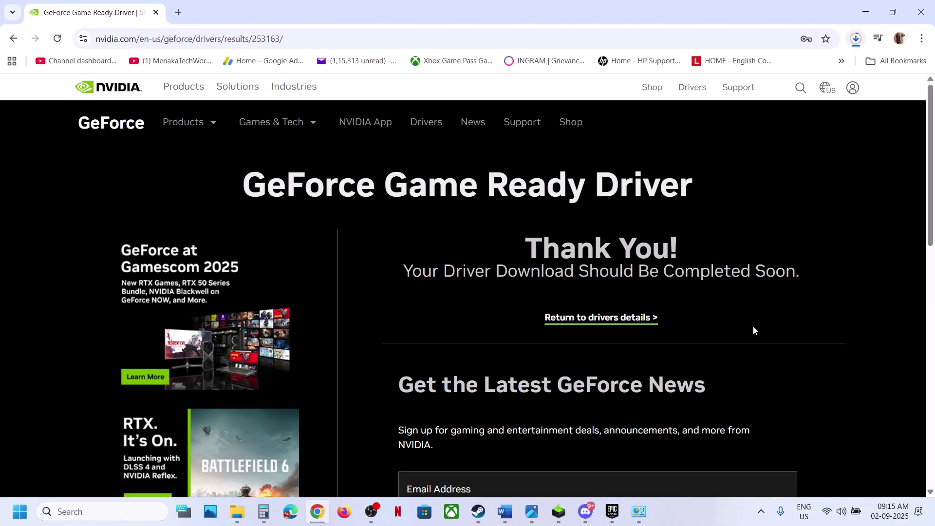
Step: Accept the license in the NVIDIA 581.15 installer and choose Custom (Advanced) with Perform a clean installation enabled
click(563, 520)
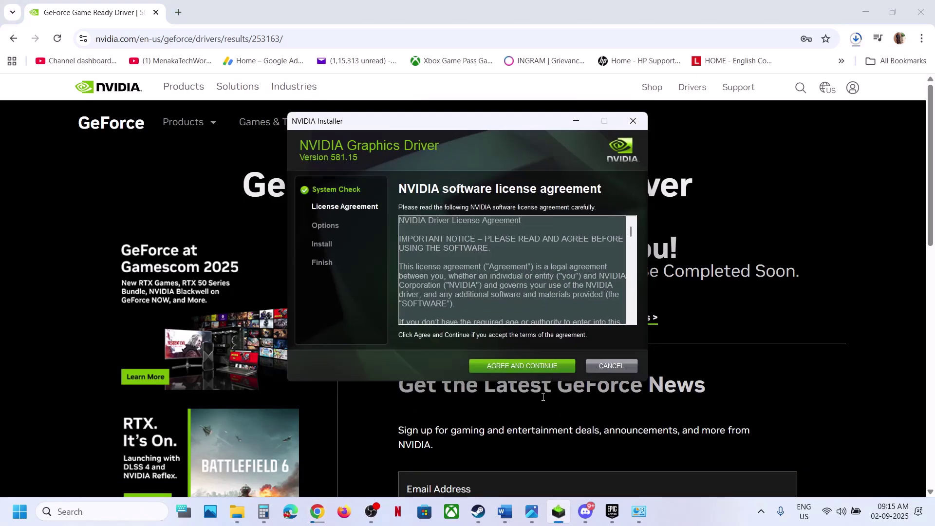
click(517, 369)
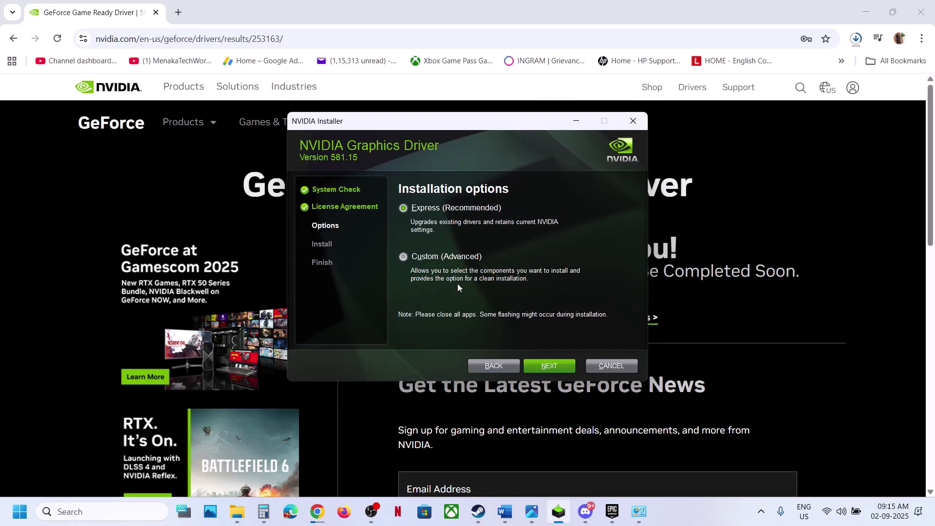
click(403, 256)
click(549, 368)
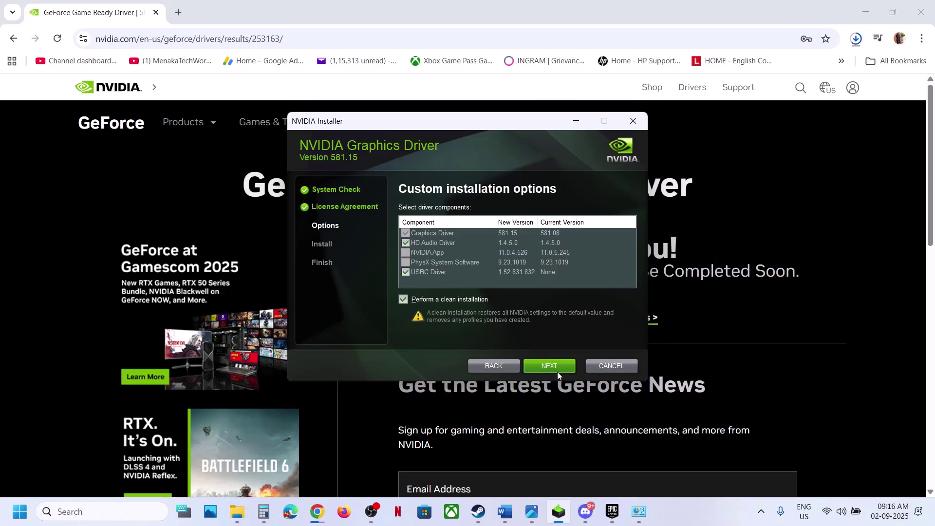
click(499, 410)
key(super)
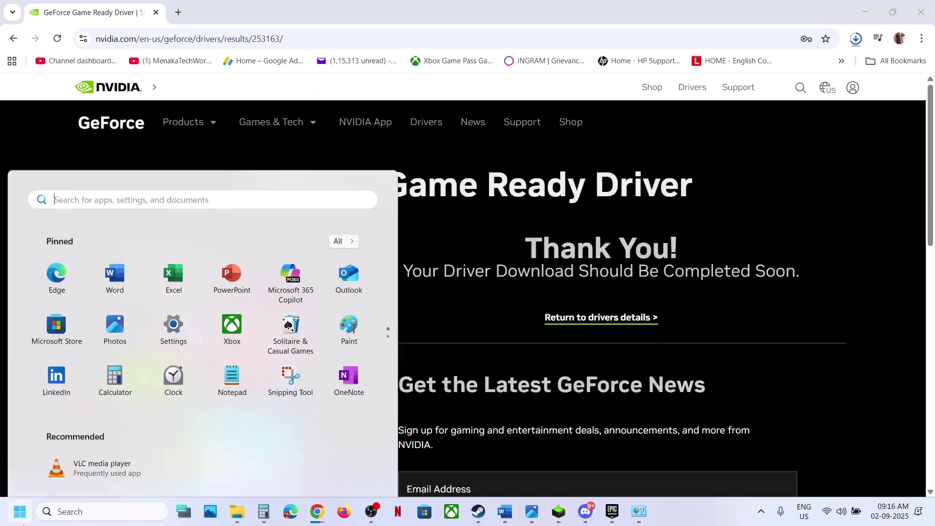
click(355, 468)
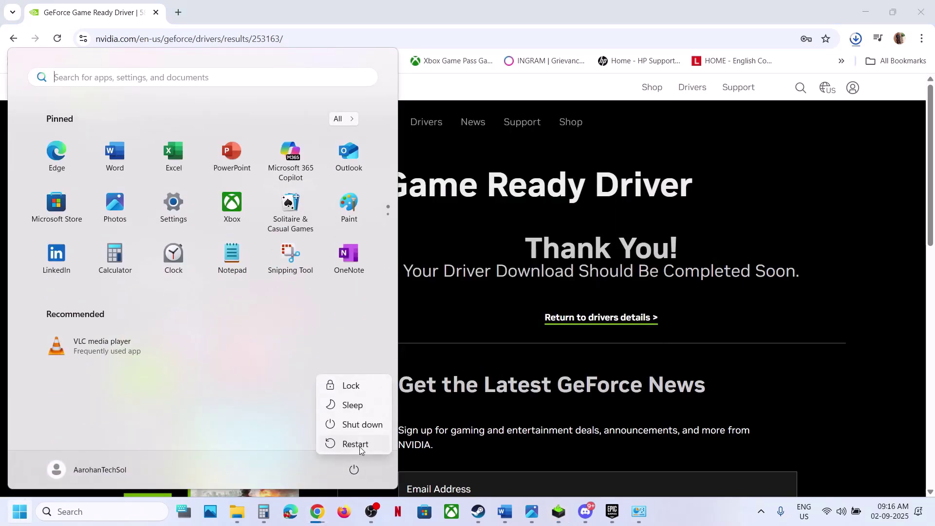
key(Escape)
key(Escape)
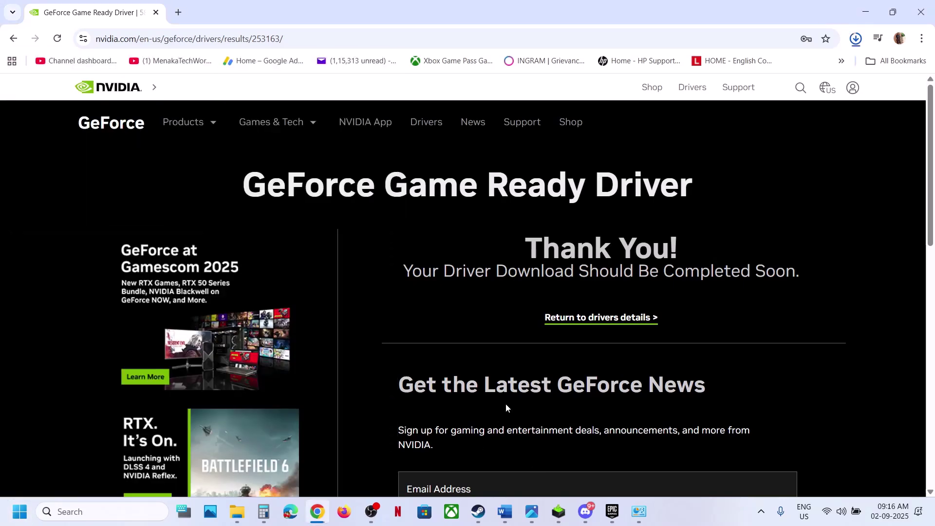
Step: Return to the Word notes for Step 9 and search Windows for "graphics" to open Graphics settings
click(505, 511)
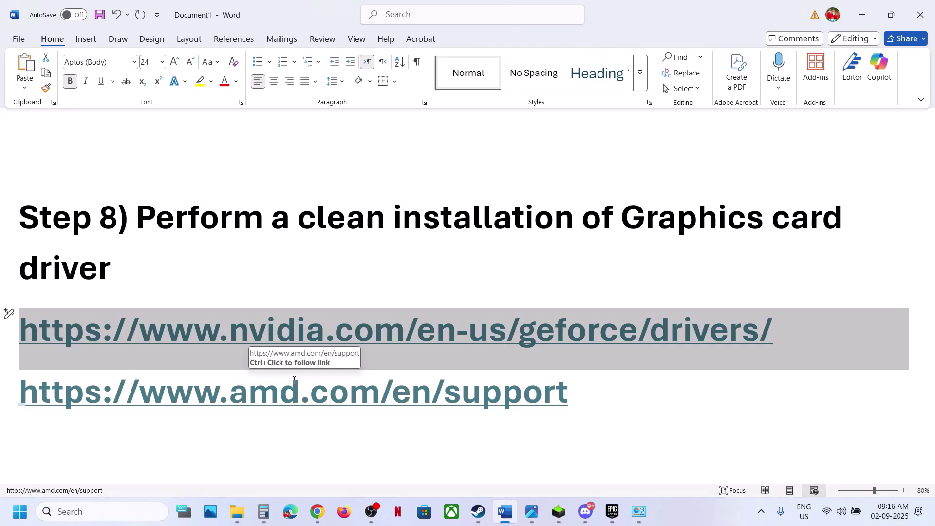
scroll(294, 380, down, 3)
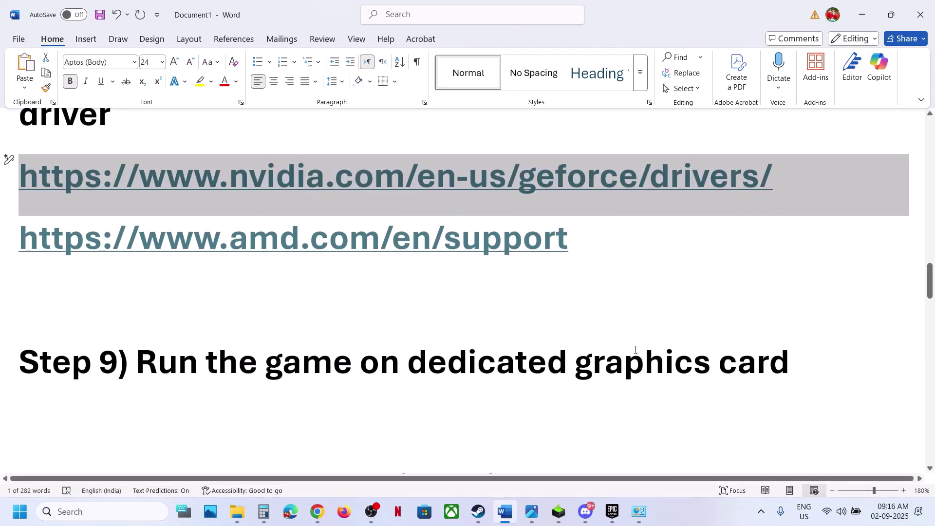
ctrl+double_click(635, 349)
click(88, 513)
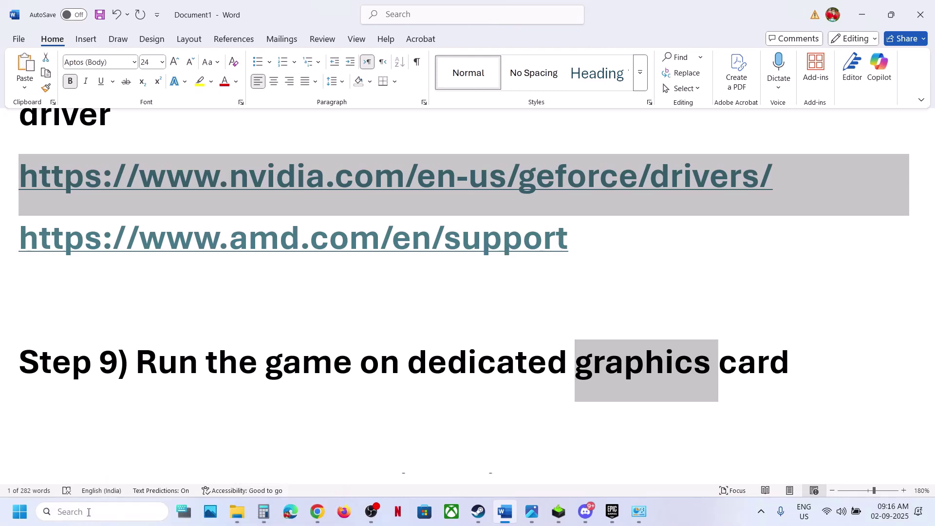
key(ctrl+v)
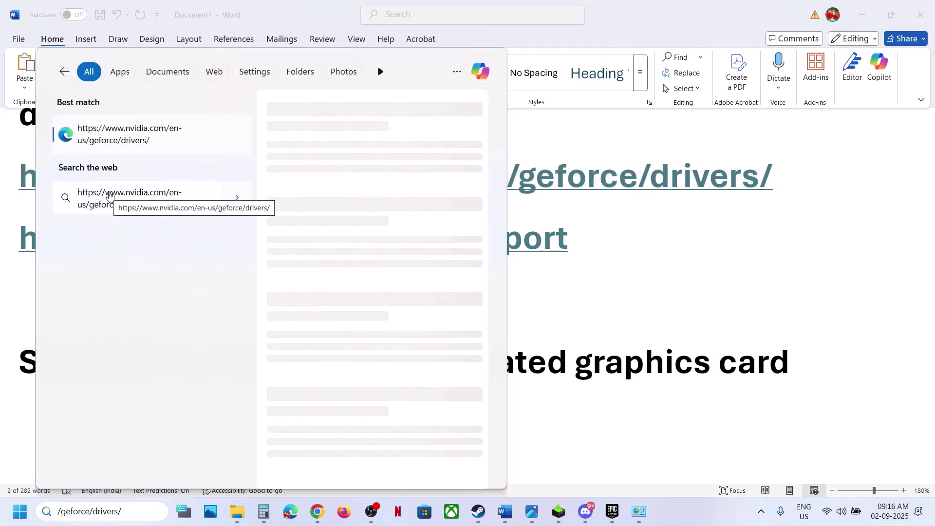
text(graphics)
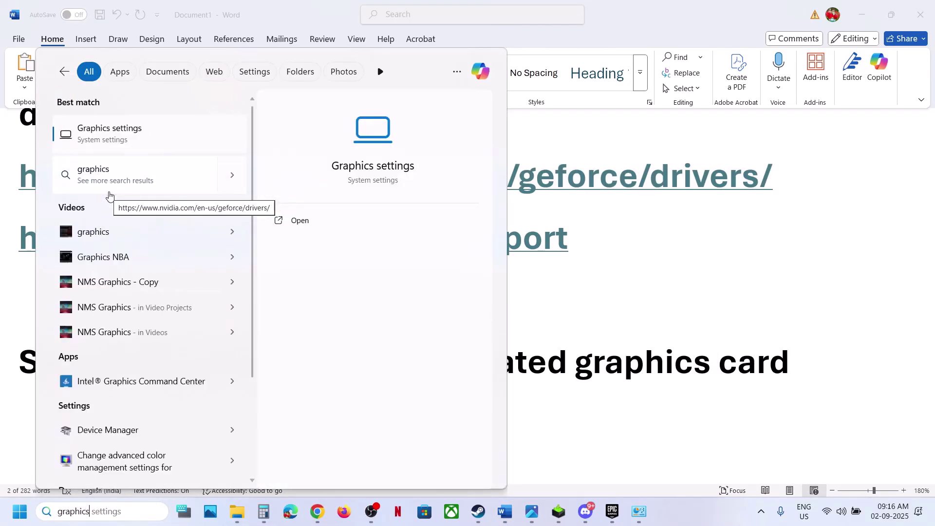
key(Return)
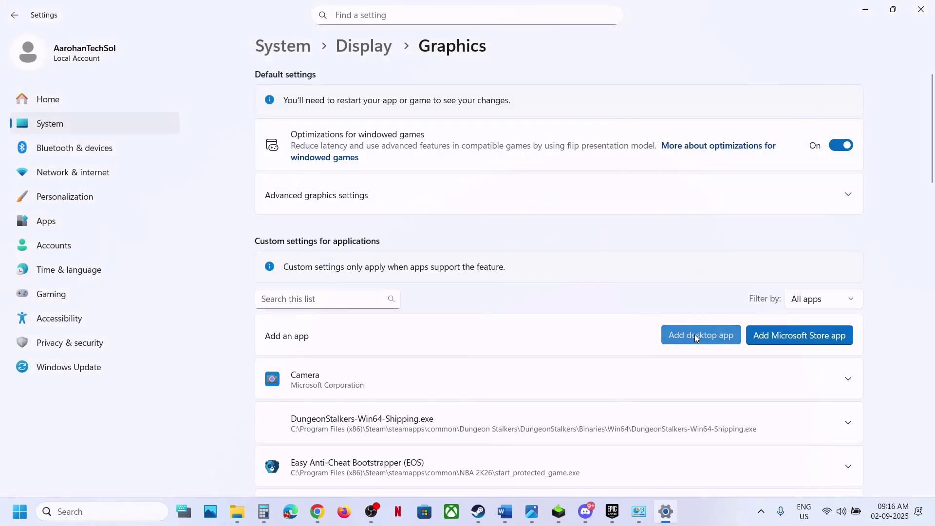
Step: Add HellIsUs-Win64-Shipping from Hell Is Us\HellIsUs\Binaries\Win64 as a desktop app in the custom graphics settings
click(695, 335)
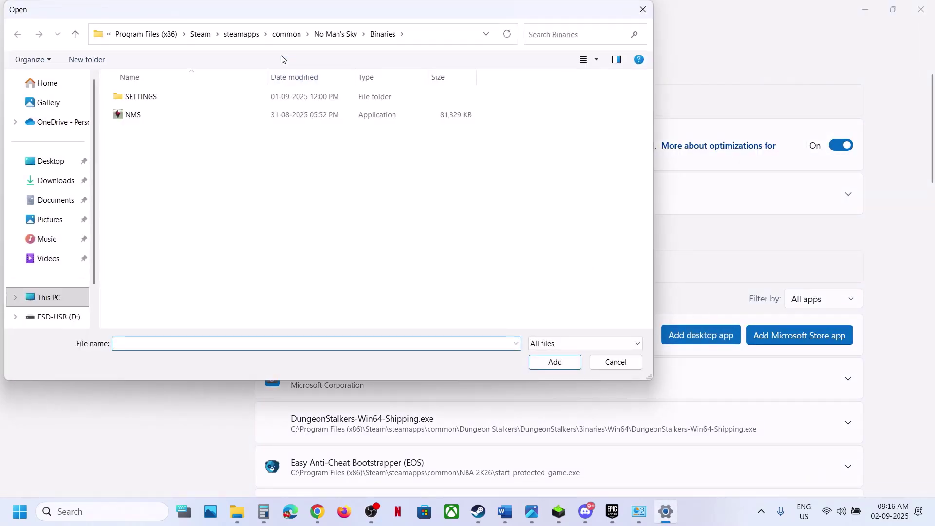
click(286, 33)
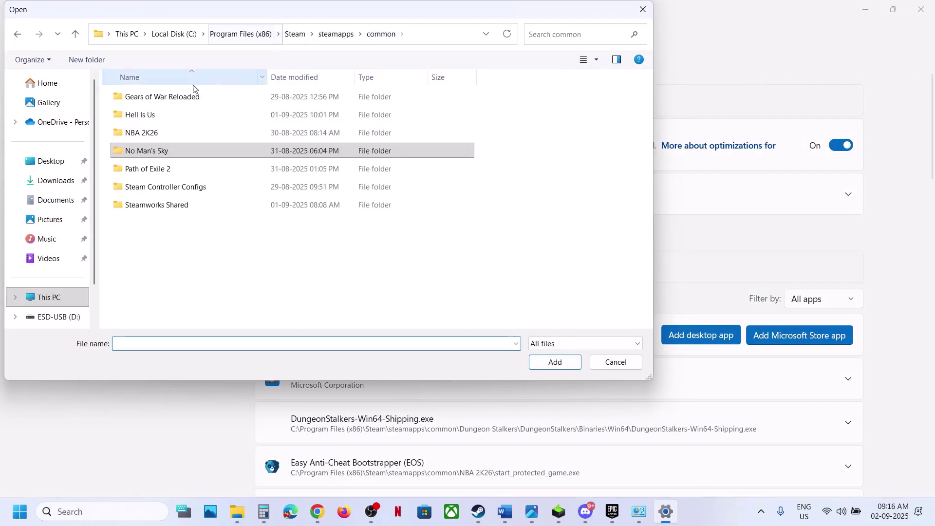
double_click(139, 114)
double_click(138, 113)
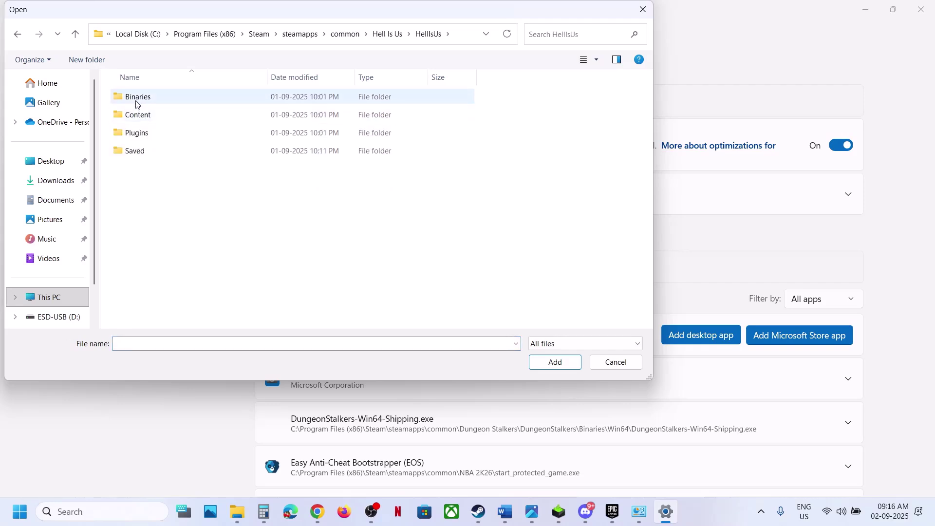
double_click(136, 104)
double_click(153, 100)
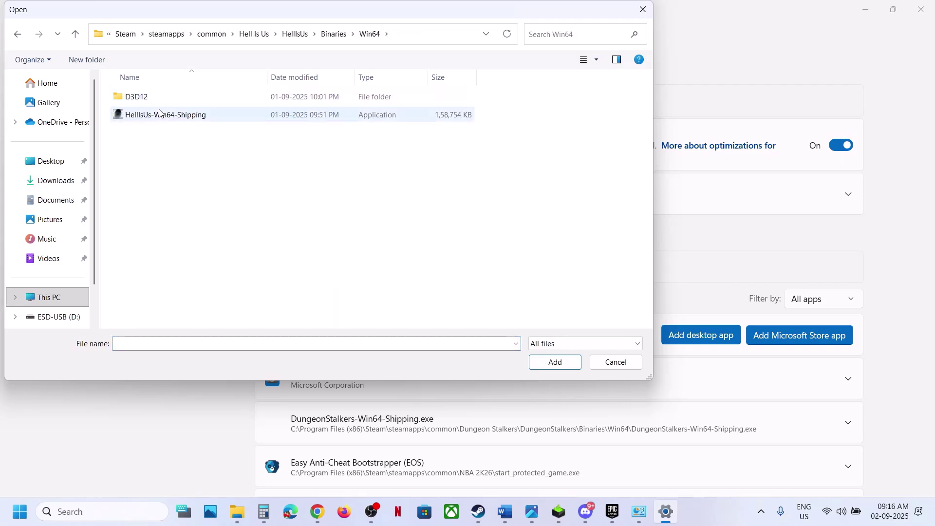
click(160, 114)
click(553, 361)
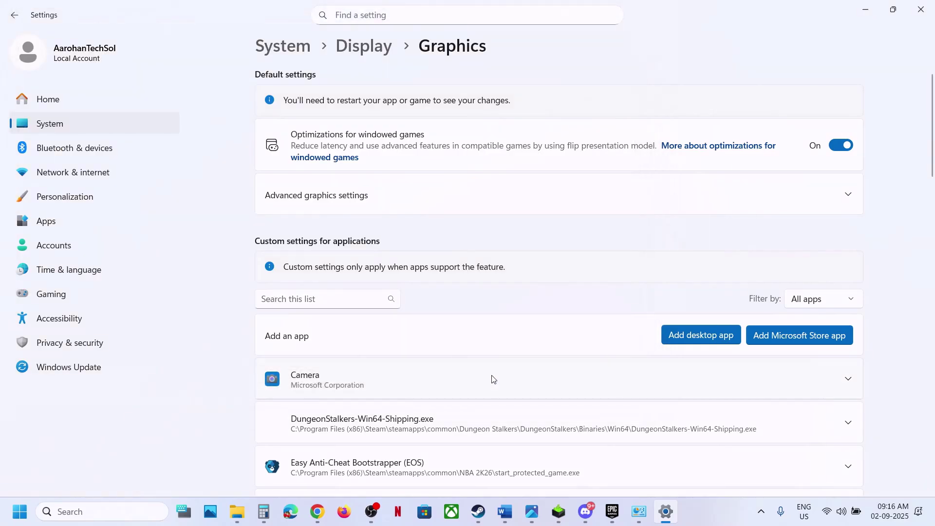
Step: Set the GPU preference for Hell is Us to High Performance (NVIDIA GeForce RTX 3050 Laptop GPU) and return to the Word notes
scroll(493, 380, down, 10)
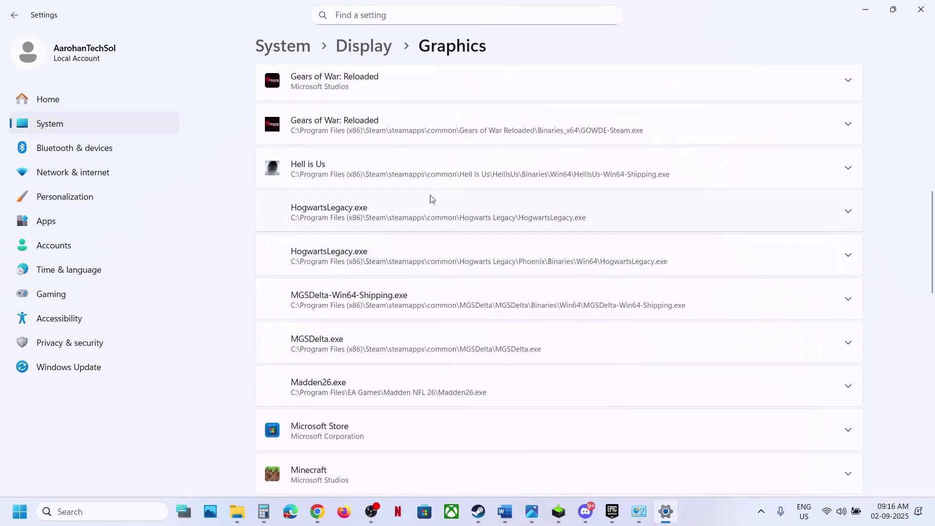
click(419, 179)
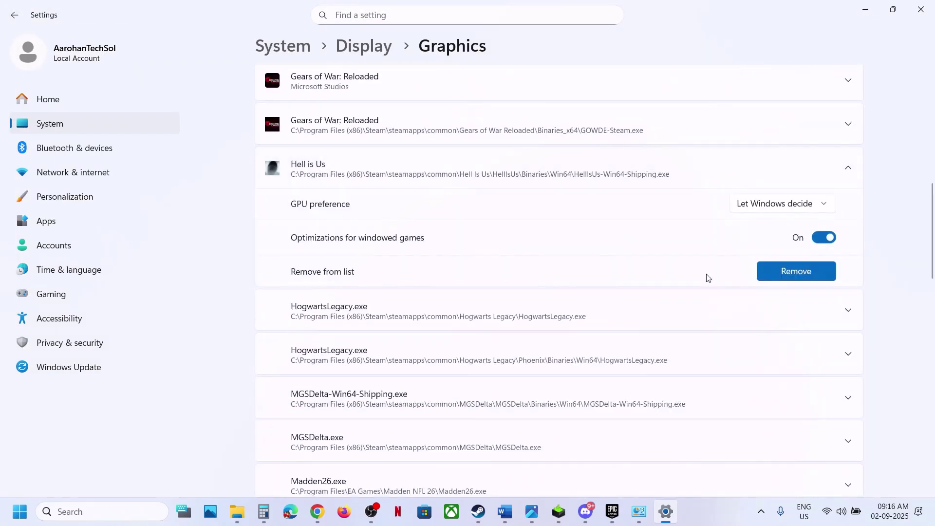
click(767, 212)
click(776, 249)
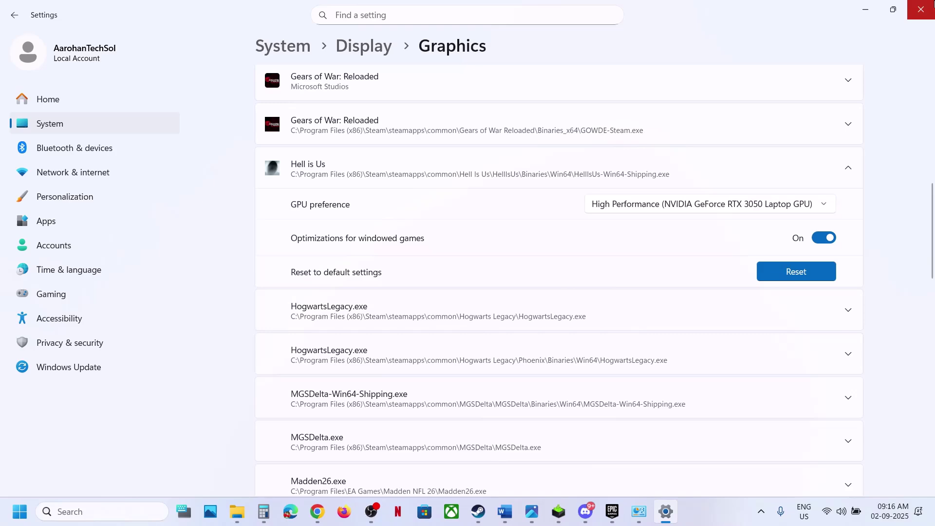
click(927, 9)
scroll(433, 338, down, 3)
scroll(433, 338, up, 1)
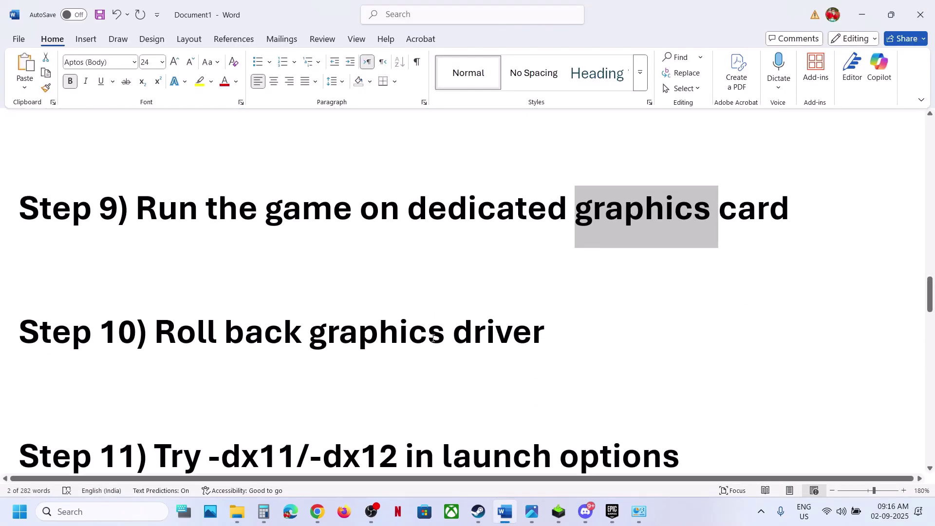
Step: Highlight Step 10 in the notes, switch to Chrome and open the download page for GeForce Game Ready Driver 577.00 from the NVIDIA driver results
drag(156, 355, 549, 348)
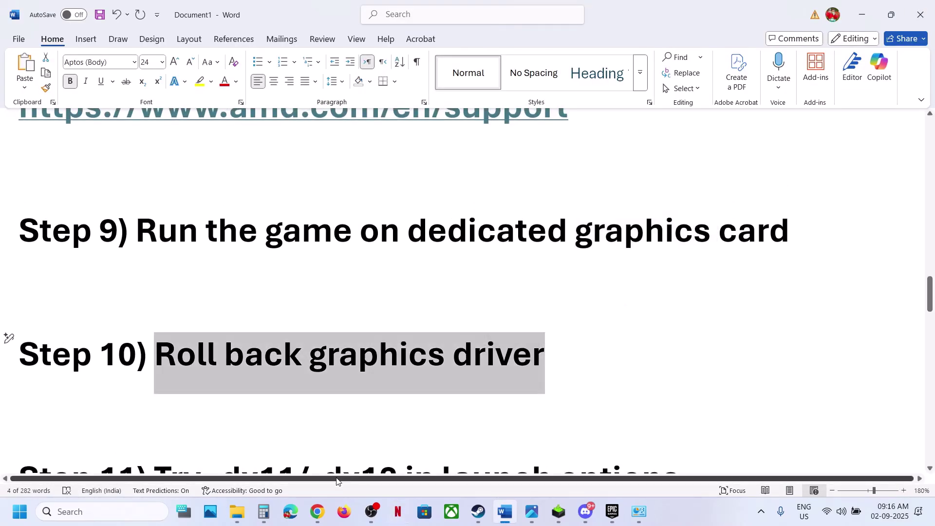
click(317, 512)
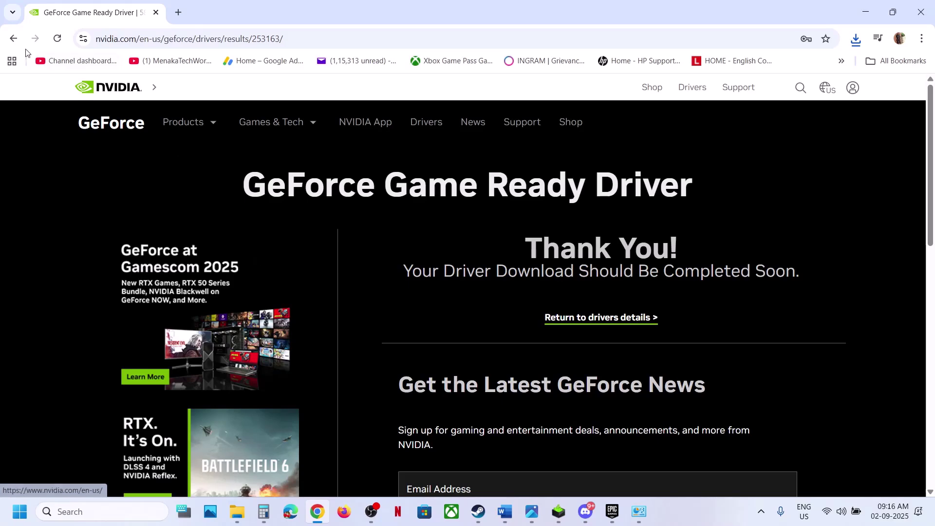
click(13, 39)
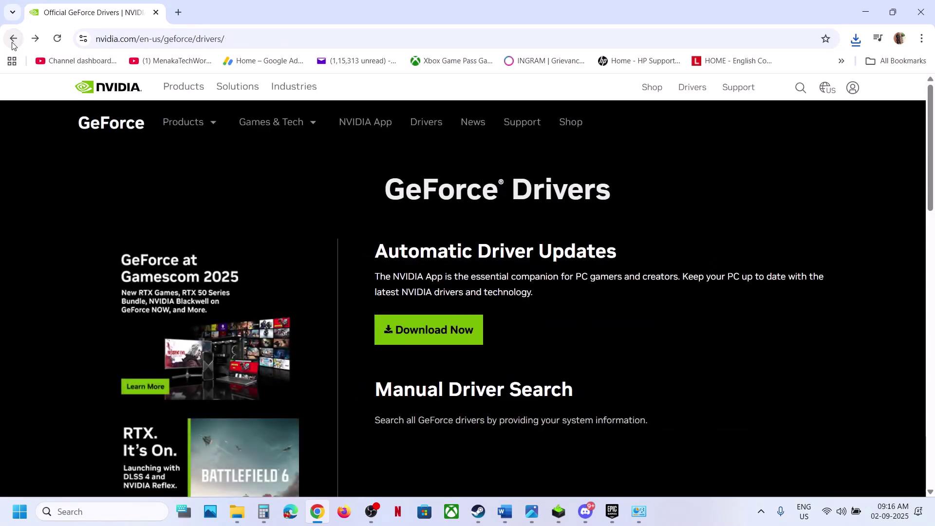
scroll(440, 193, down, 5)
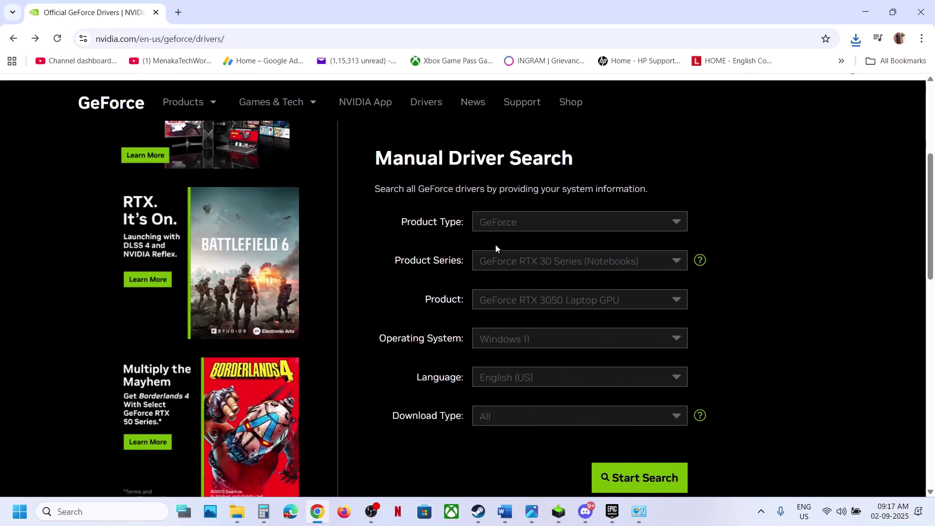
scroll(644, 453, down, 5)
scroll(396, 403, down, 3)
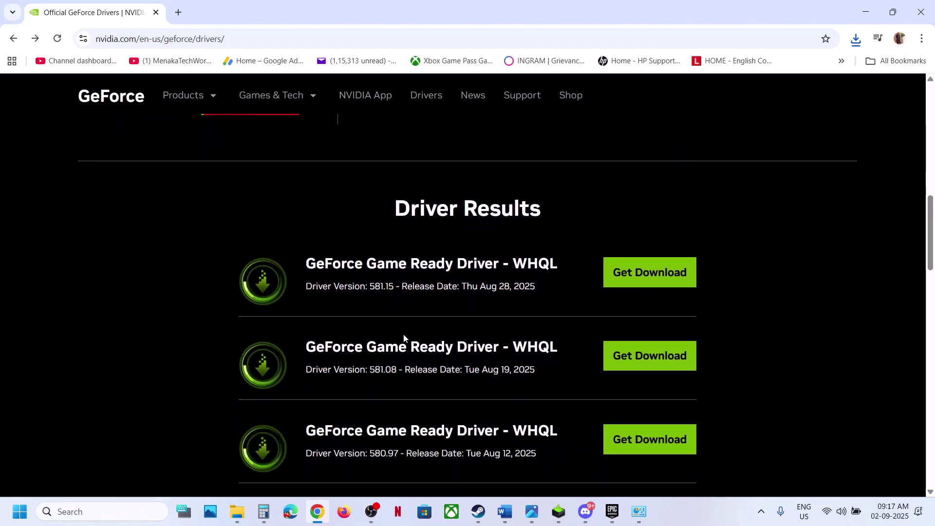
scroll(404, 336, down, 1)
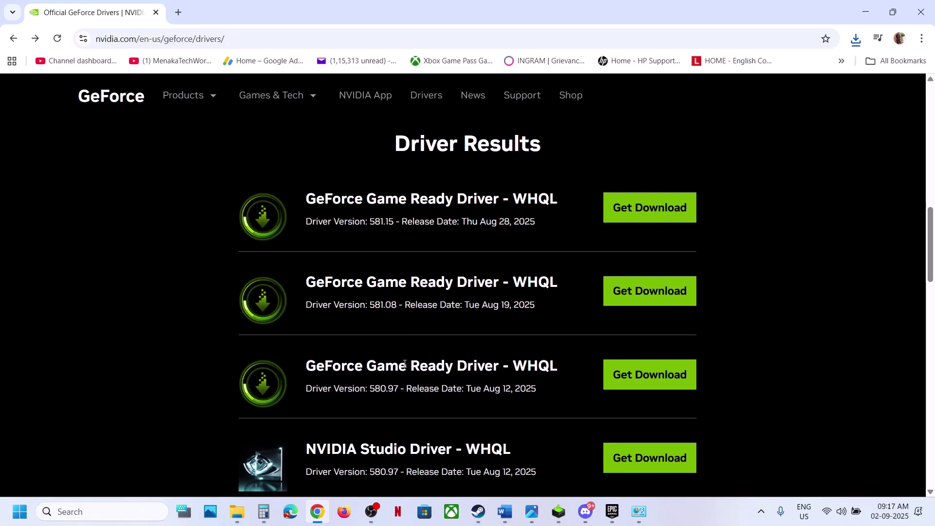
scroll(398, 392, down, 1)
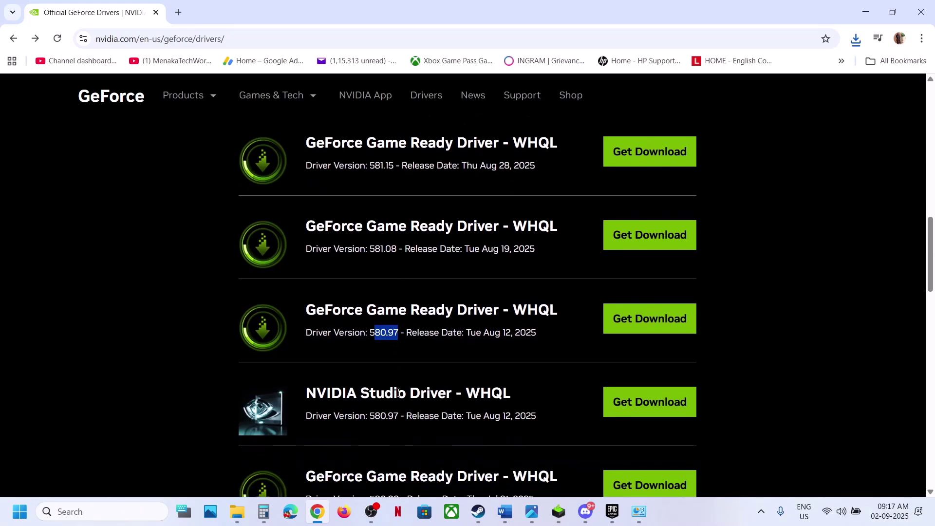
scroll(396, 404, down, 3)
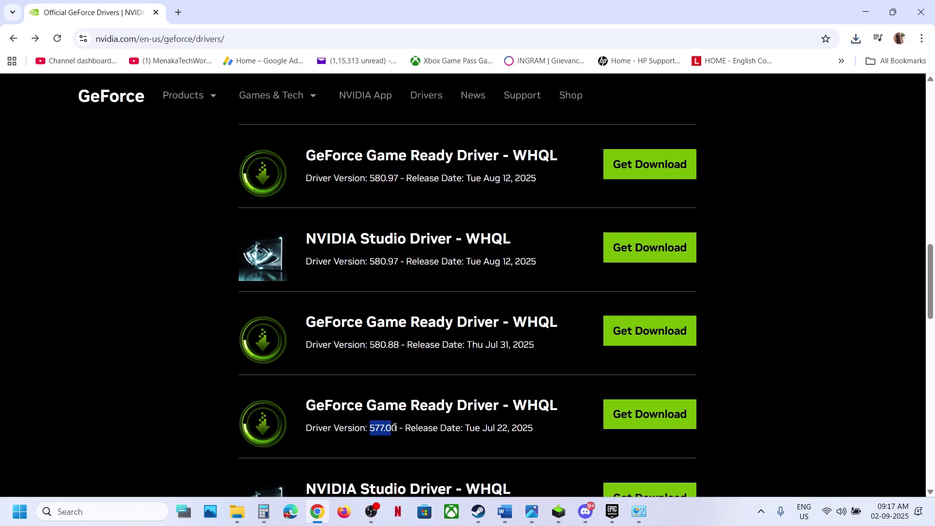
click(638, 419)
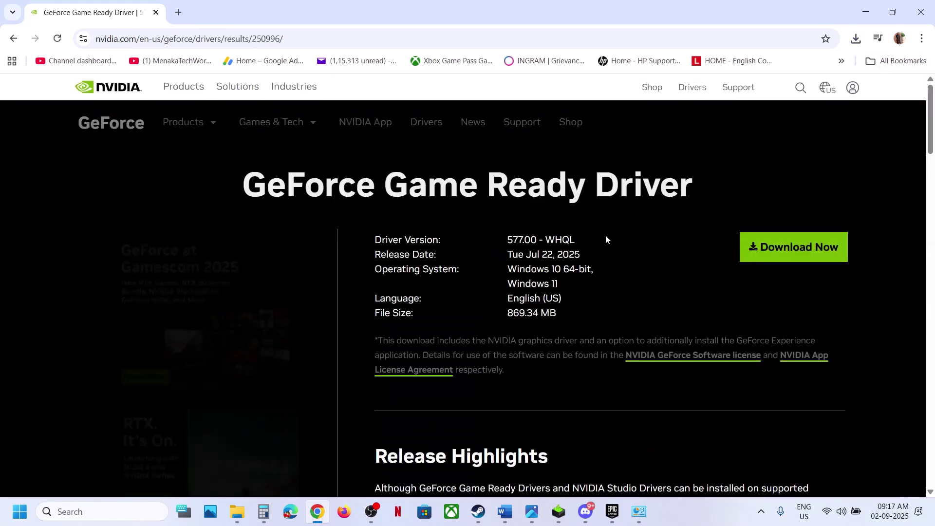
Step: Switch to the NVIDIA installer and review Custom (Advanced) with Perform a clean installation, ending back on the driver page
click(560, 510)
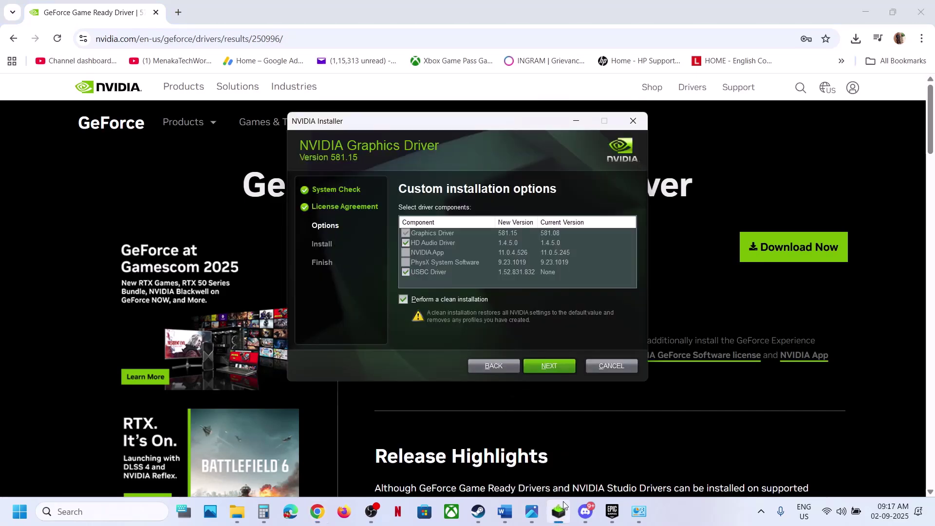
click(502, 363)
click(529, 365)
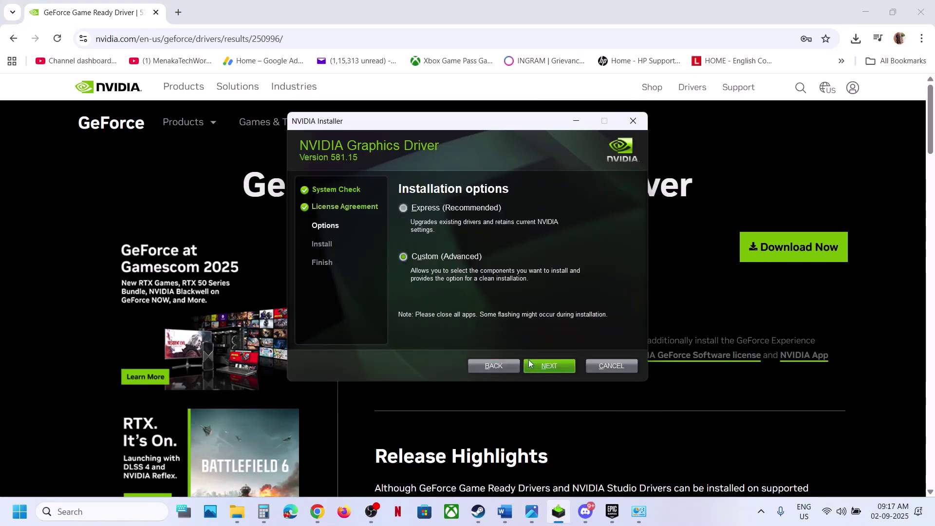
click(537, 363)
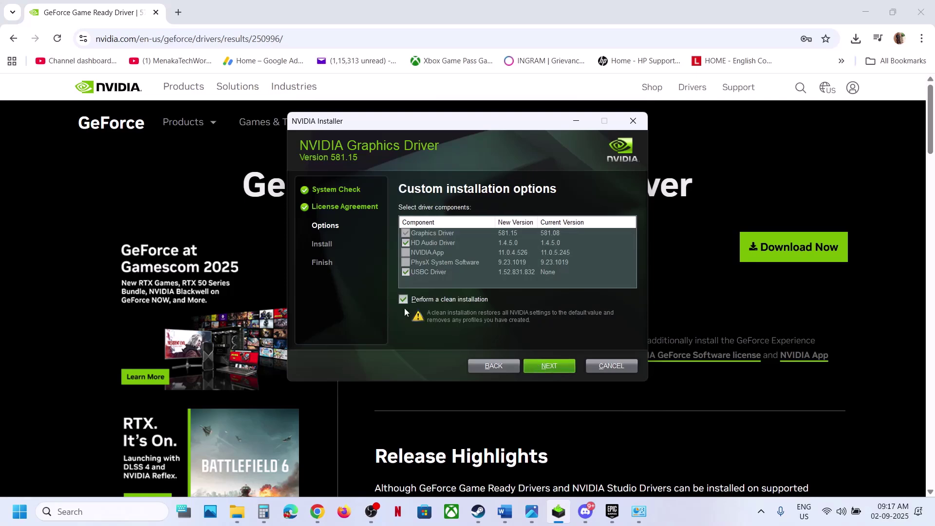
click(429, 397)
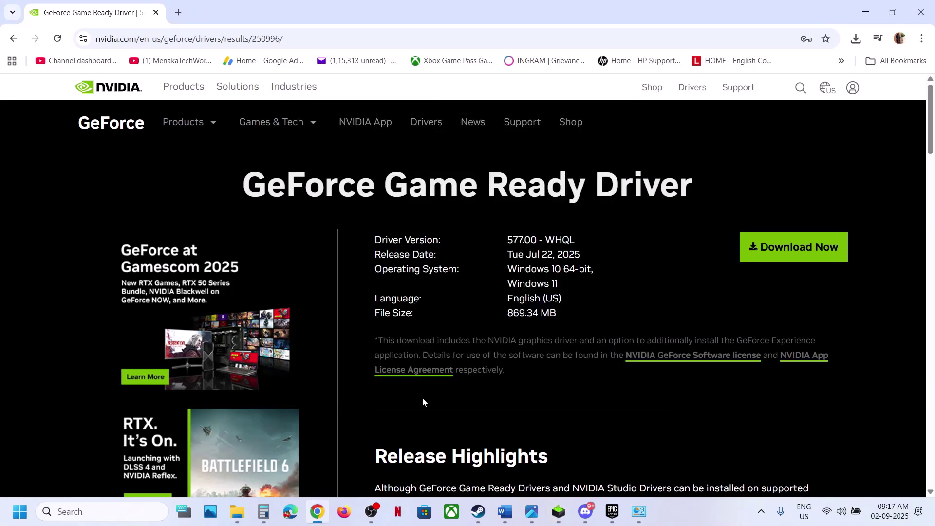
Step: Return to the Word notes and highlight dx12 in Step 11
click(478, 511)
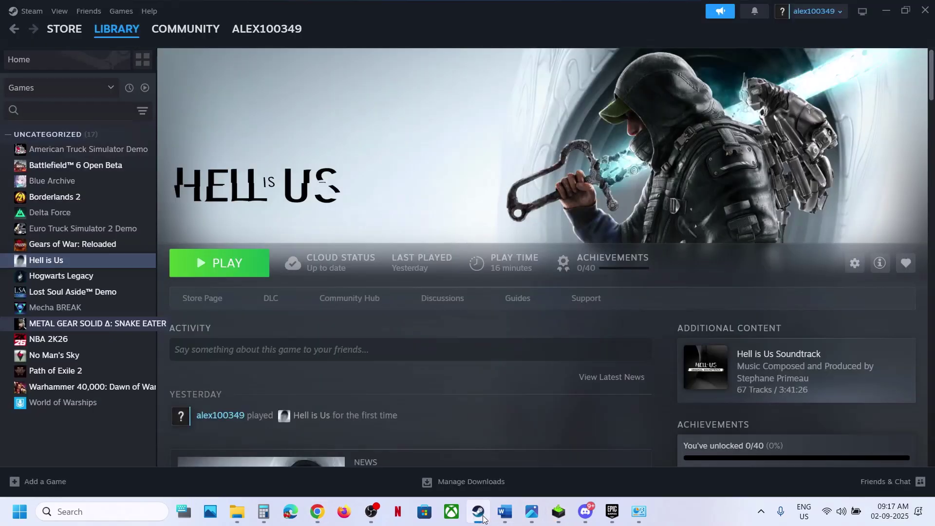
click(504, 511)
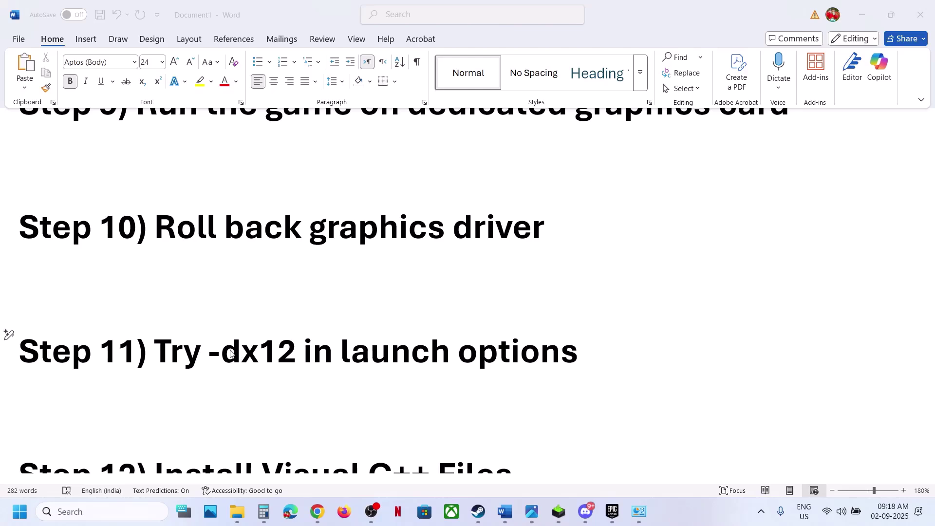
click(210, 353)
drag(222, 351, 296, 352)
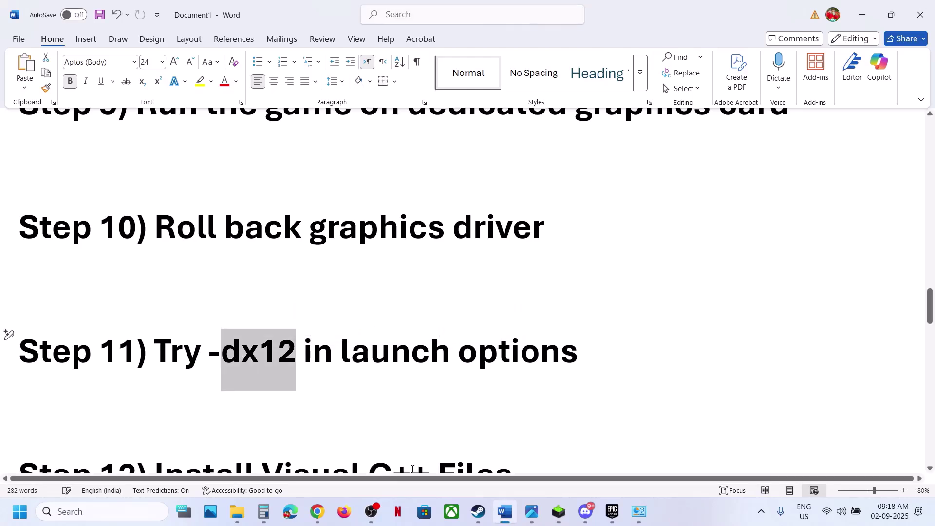
Step: Switch to Steam, use -dx12 as the launch option in the Hell is Us properties and launch the game
click(478, 511)
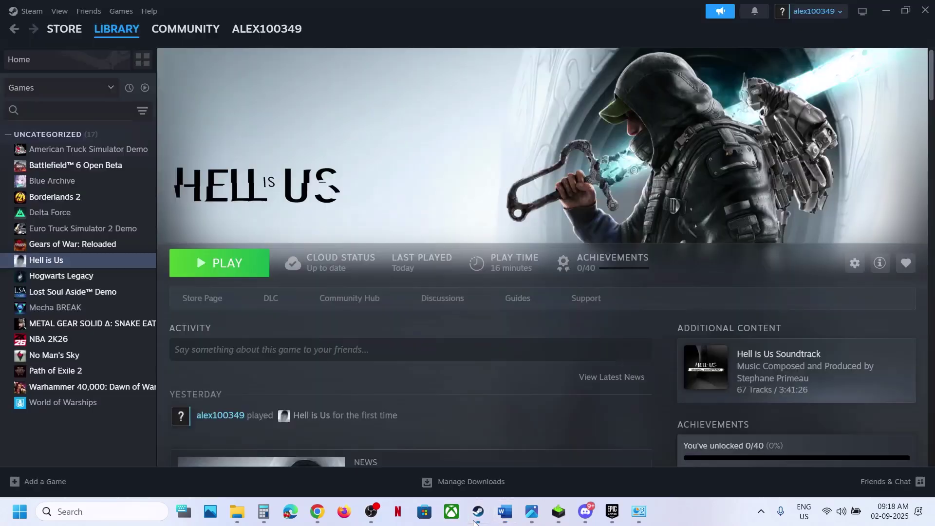
right_click(102, 262)
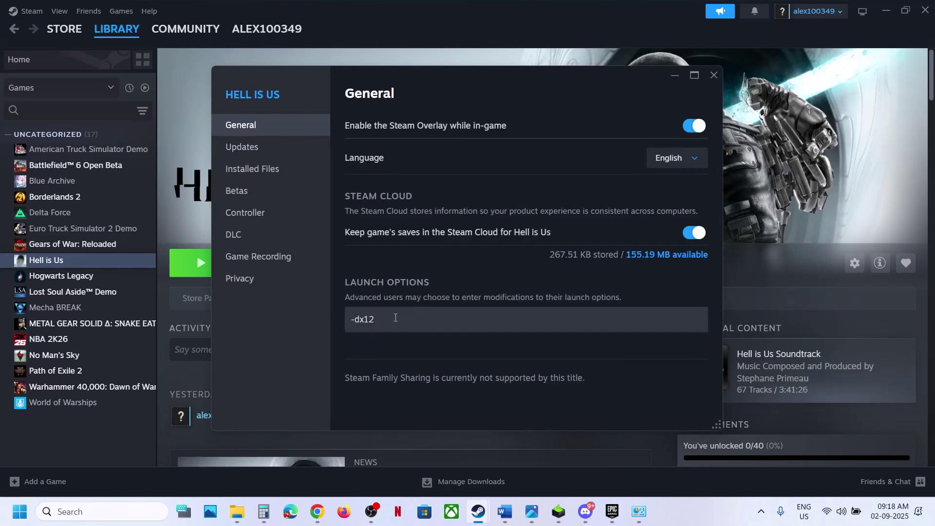
click(396, 317)
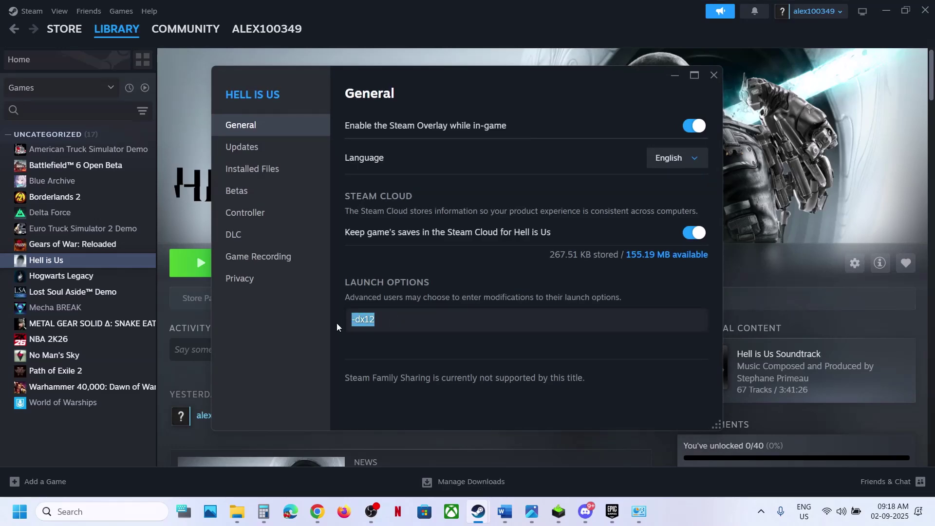
click(712, 75)
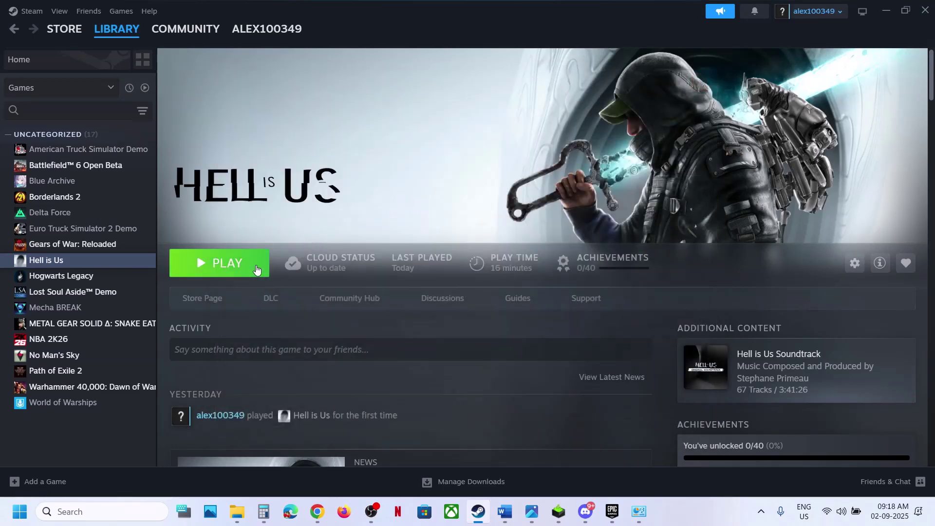
click(253, 269)
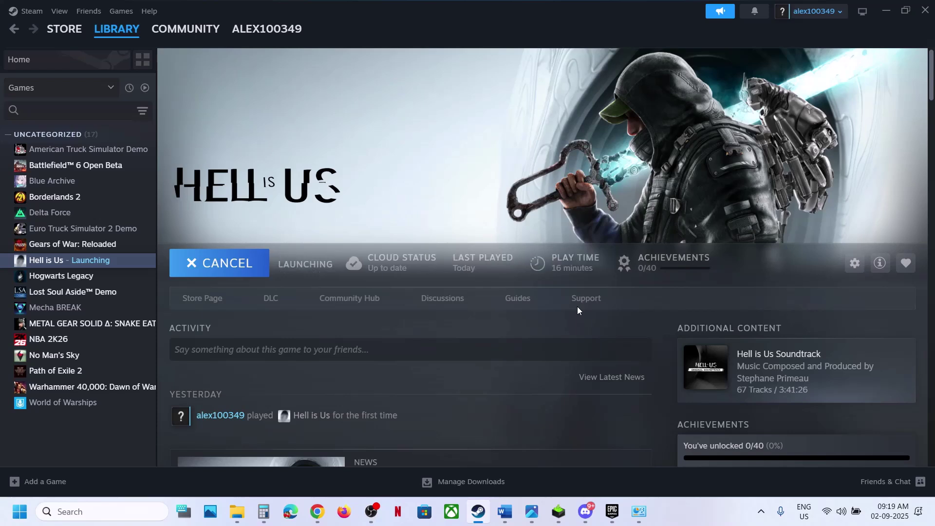
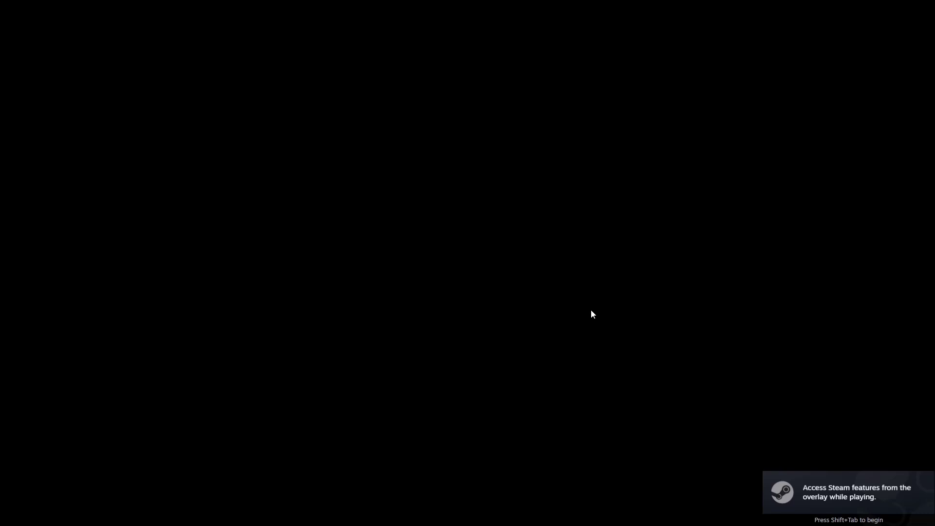
Step: Switch from the running game back to Steam and clear the launch options in the Hell is Us properties
key(alt+Tab)
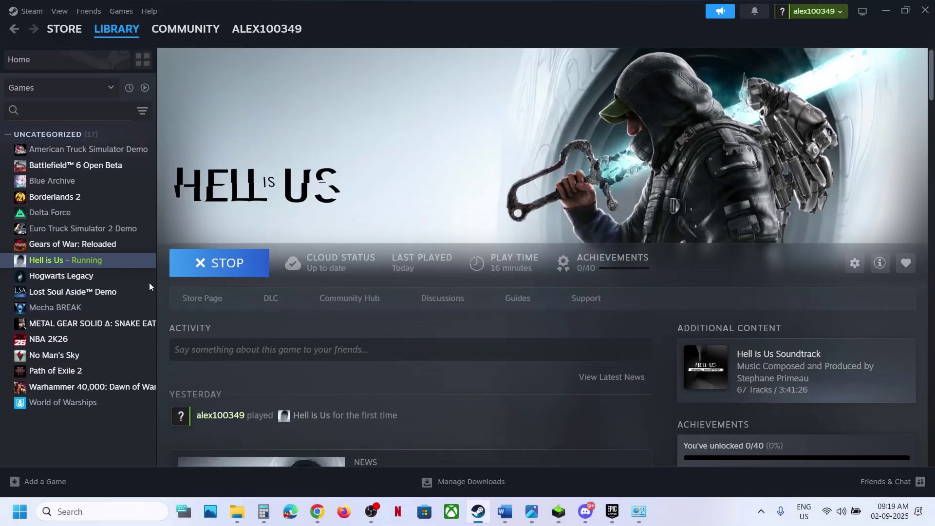
right_click(98, 266)
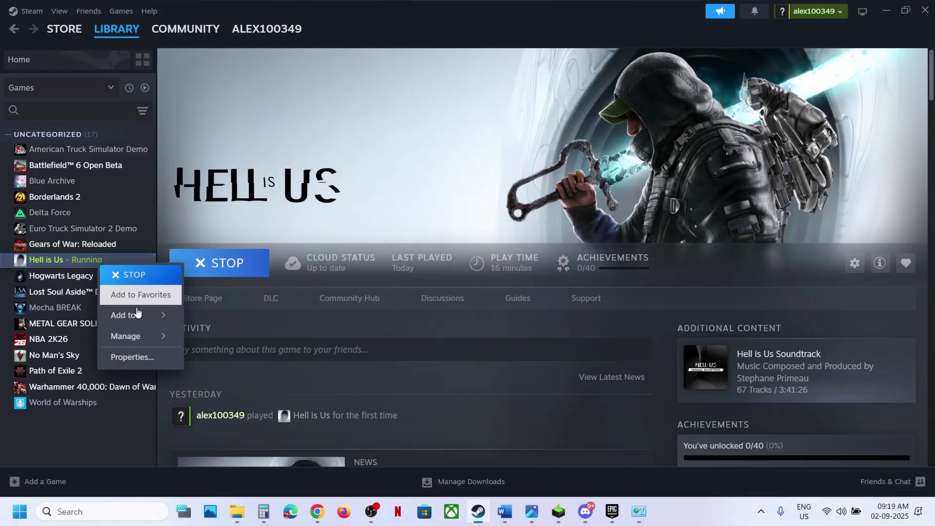
click(141, 355)
drag(407, 323, 332, 322)
key(BackSpace)
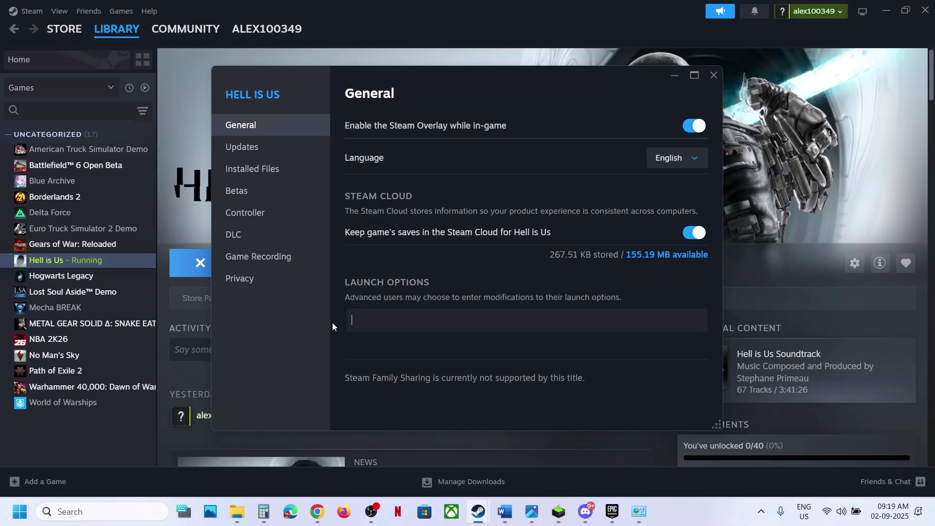
click(714, 75)
Step: Copy "Install Visual C++ Files" from Step 12 of the Word notes and search Google for it in a new Chrome tab
click(512, 513)
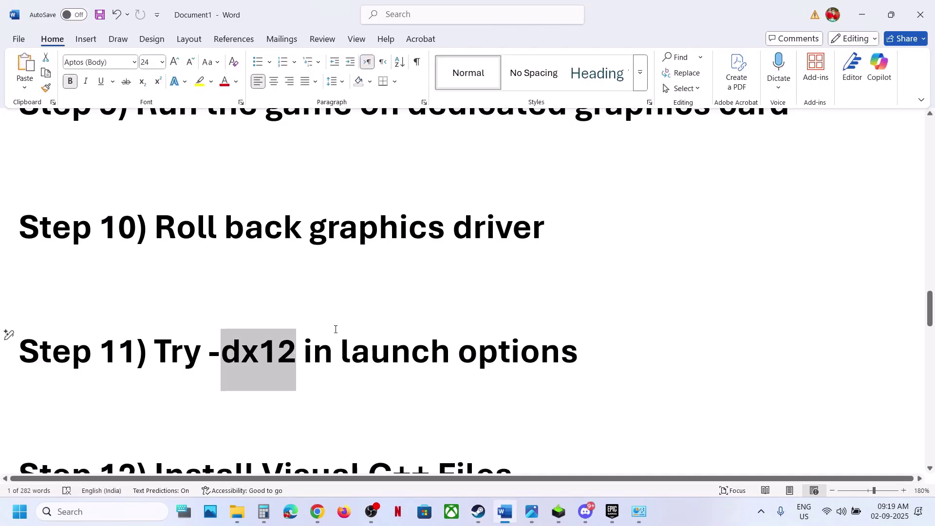
scroll(335, 329, down, 3)
scroll(334, 324, up, 2)
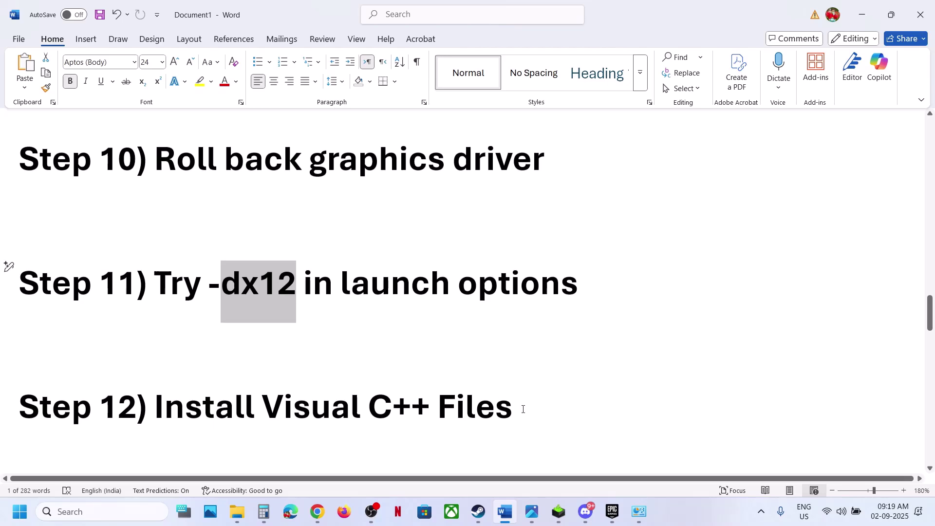
drag(523, 409, 185, 400)
key(ctrl+c)
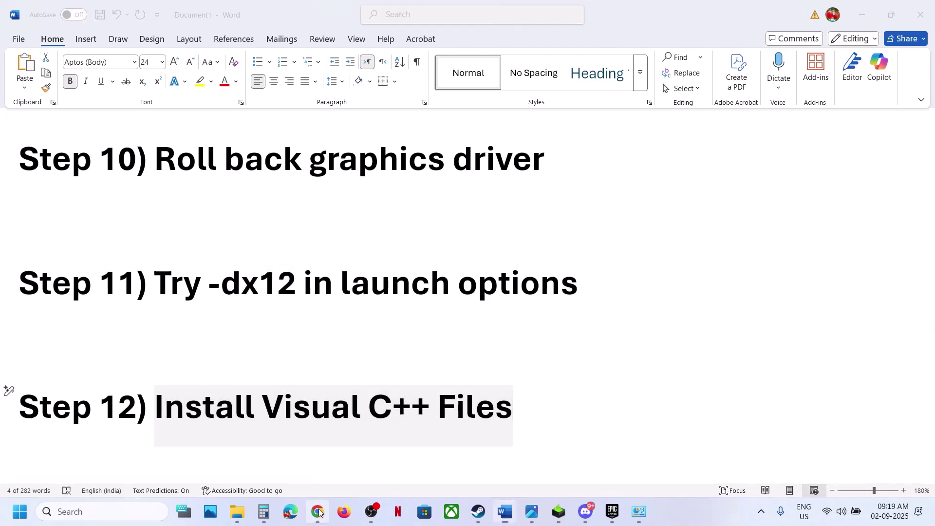
click(317, 511)
click(179, 12)
key(ctrl+v)
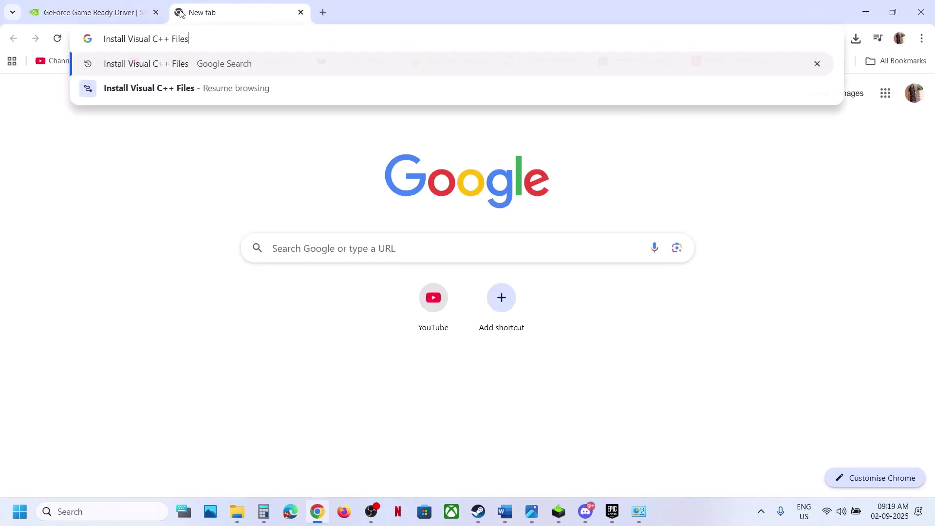
key(Return)
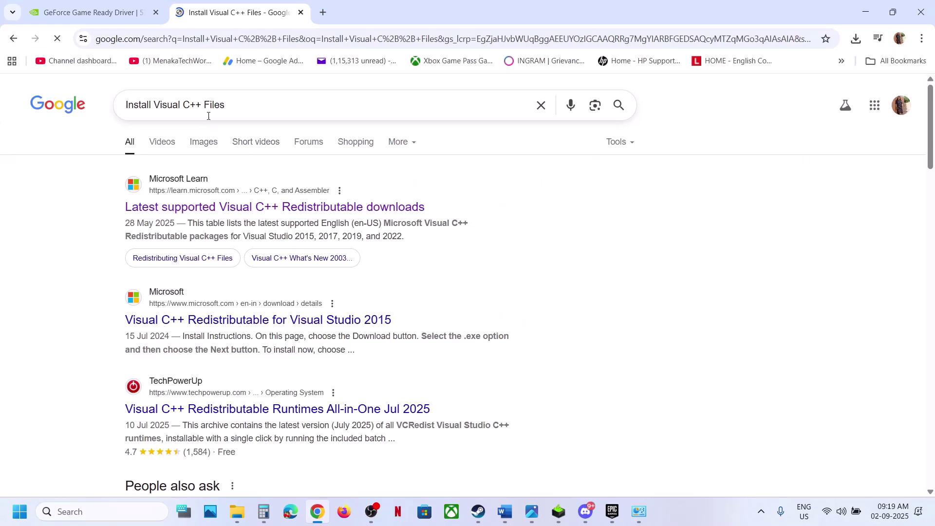
Step: Open Microsoft's latest supported Visual C++ Redistributable page, download the X86 package and run its installer
click(214, 209)
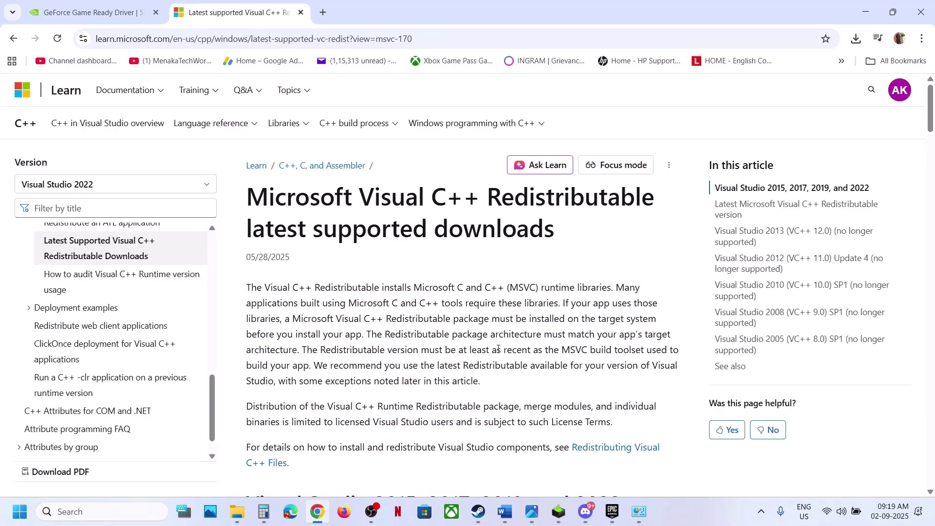
scroll(498, 348, down, 7)
scroll(498, 348, down, 1)
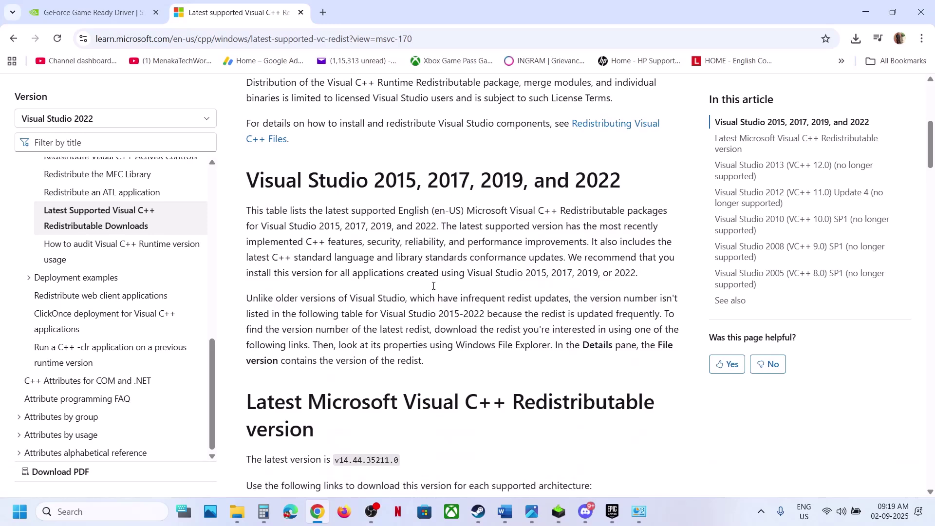
scroll(434, 286, down, 7)
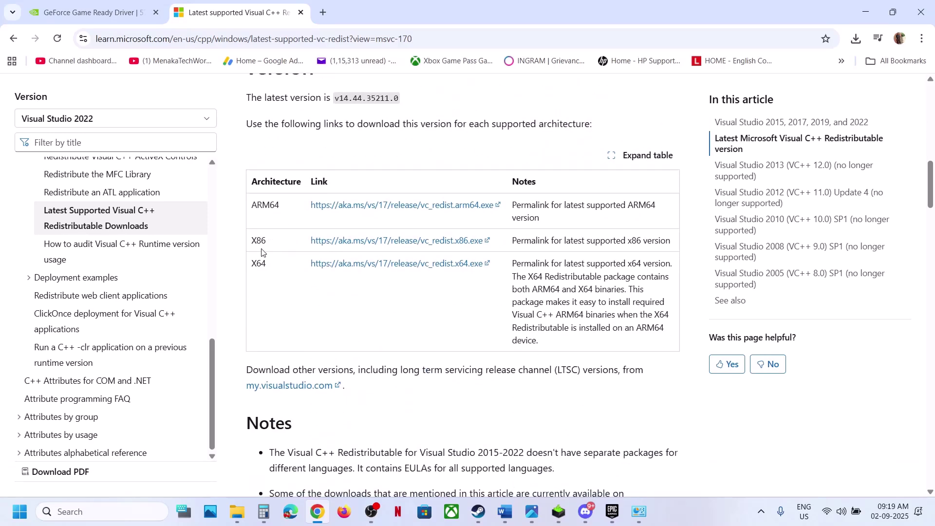
click(346, 241)
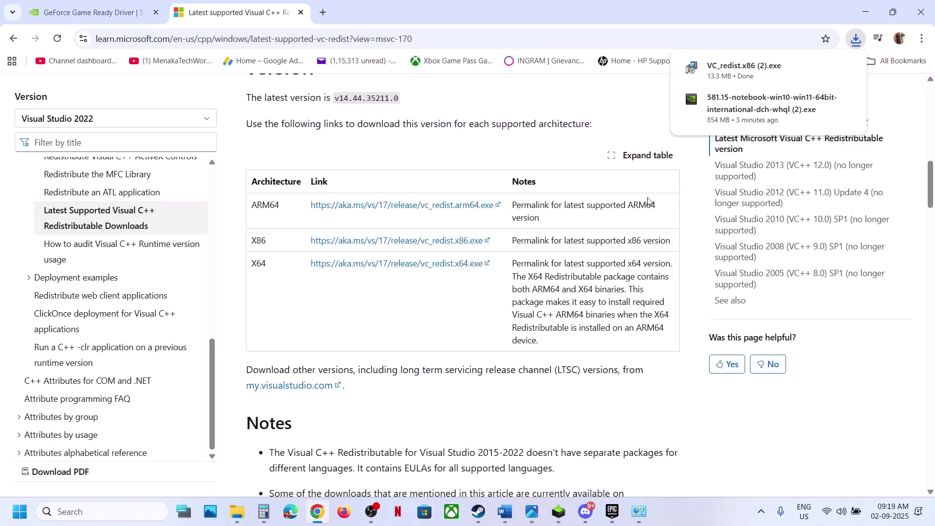
click(727, 77)
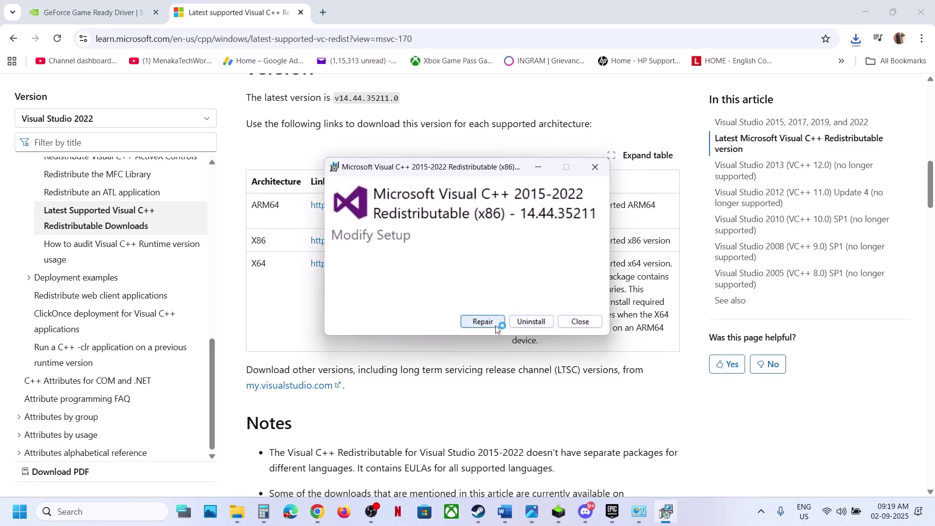
Step: Start repairing the Microsoft Visual C++ 2015-2022 Redistributable (x86) and allow it to make changes to the device
click(497, 326)
click(420, 347)
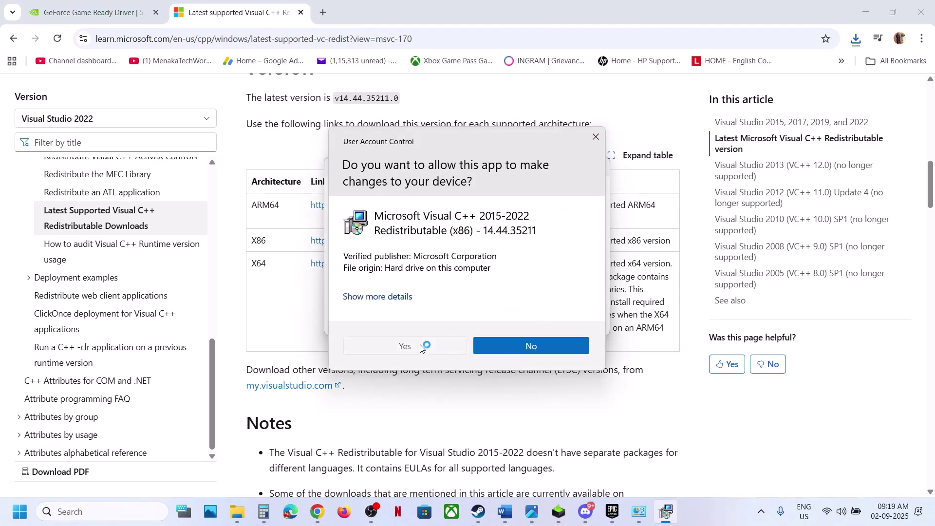
Step: Download the X64 Visual C++ Redistributable, run its installer and start the repair, allowing changes to the device
click(263, 263)
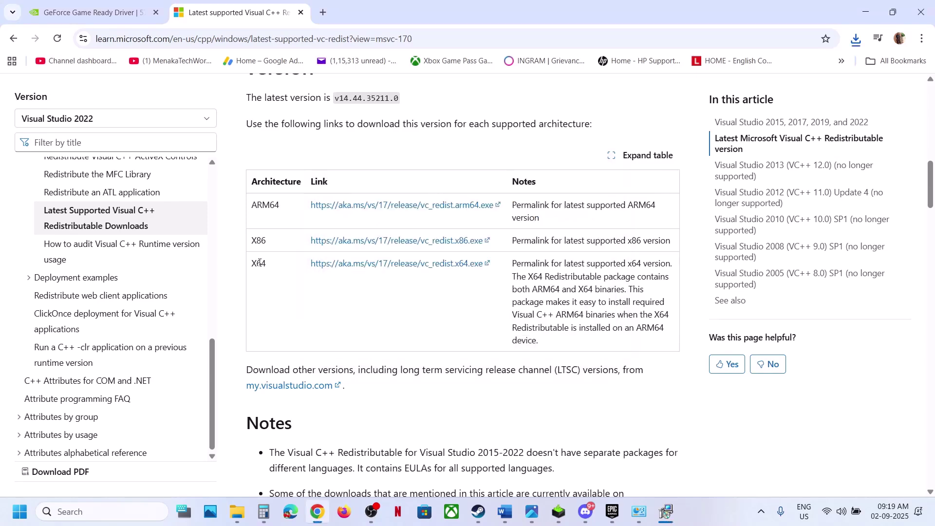
double_click(258, 264)
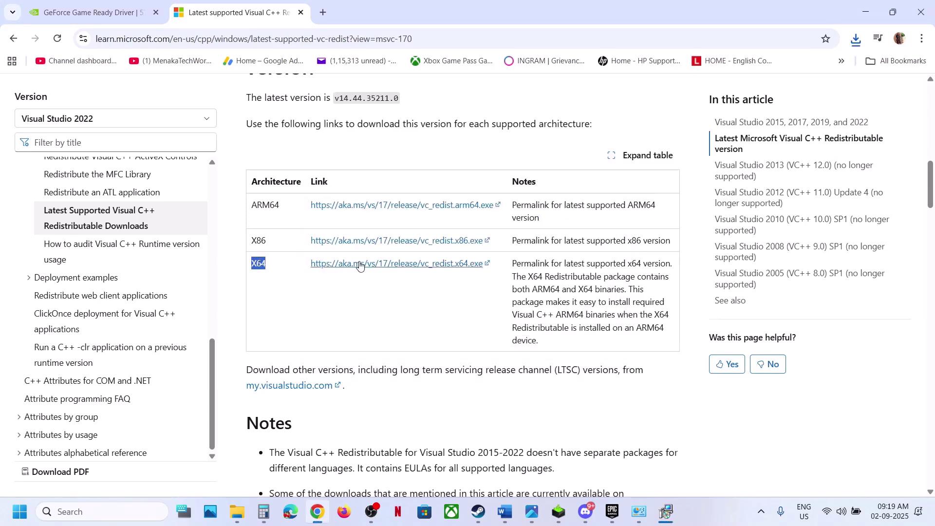
click(857, 40)
click(755, 95)
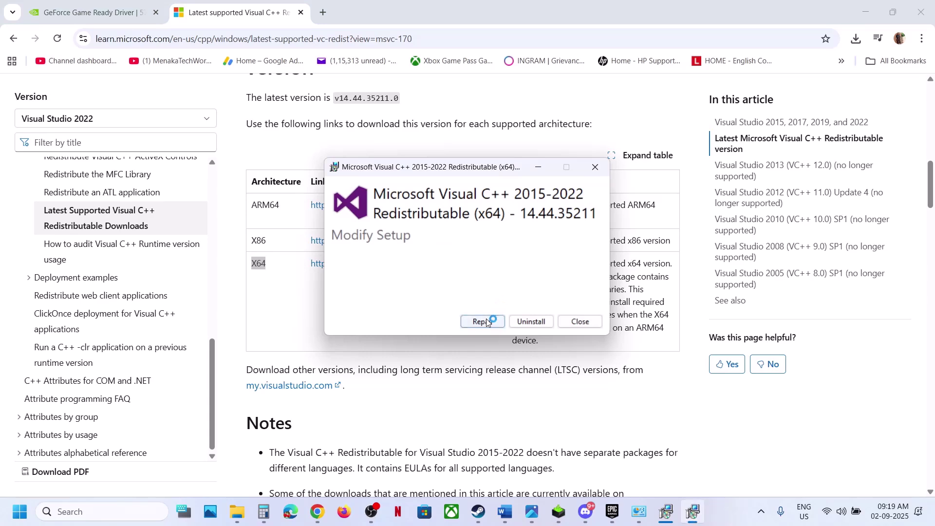
click(486, 319)
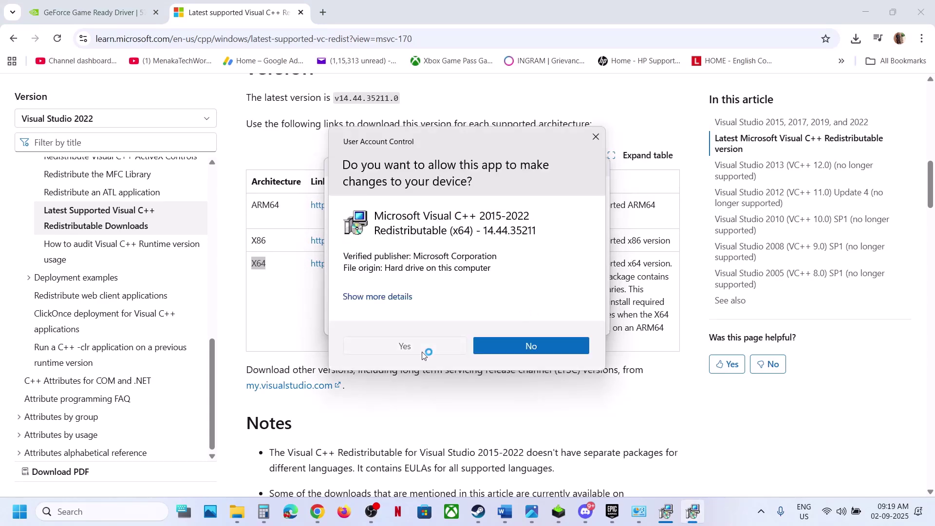
click(404, 361)
Step: Close the completed x64 and x86 Visual C++ Redistributable setup windows
click(666, 511)
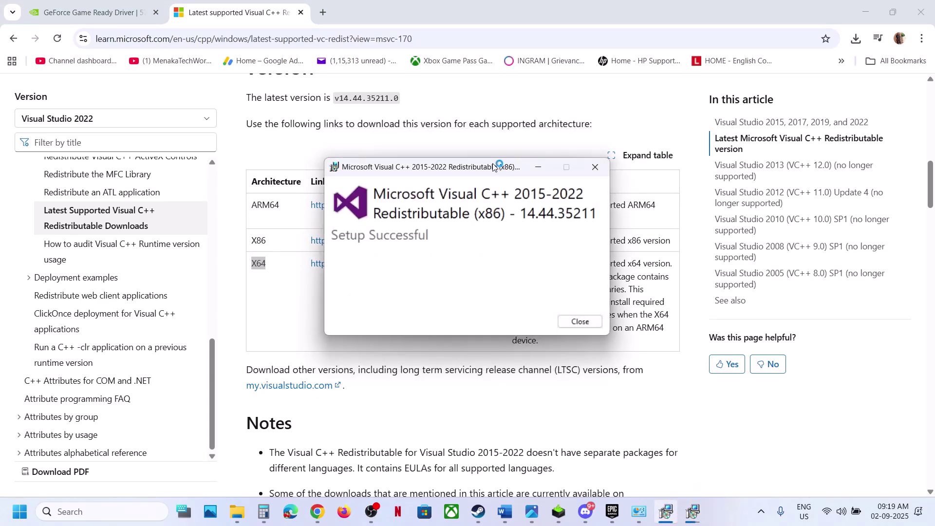
drag(493, 167, 217, 219)
click(579, 321)
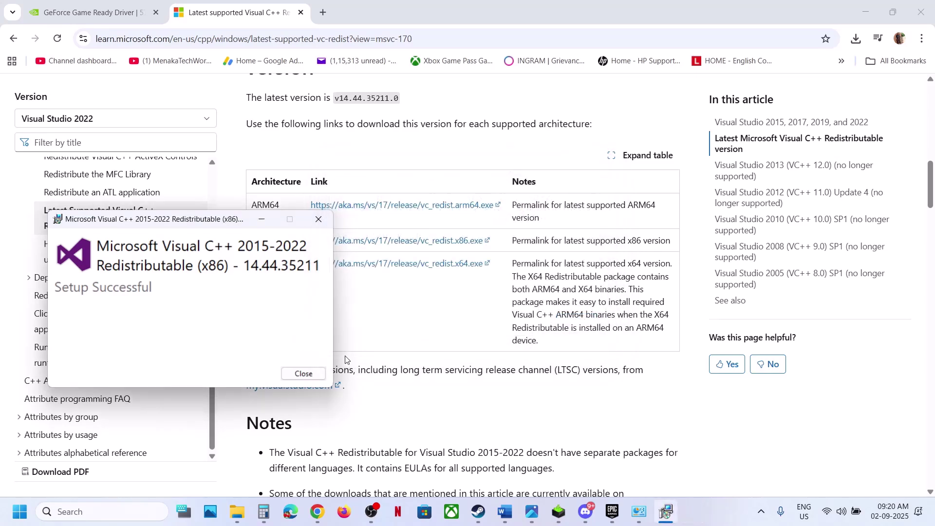
click(303, 373)
Step: Open the Windows power options to view Restart, and switch to the Hell is Us page in Steam
key(super)
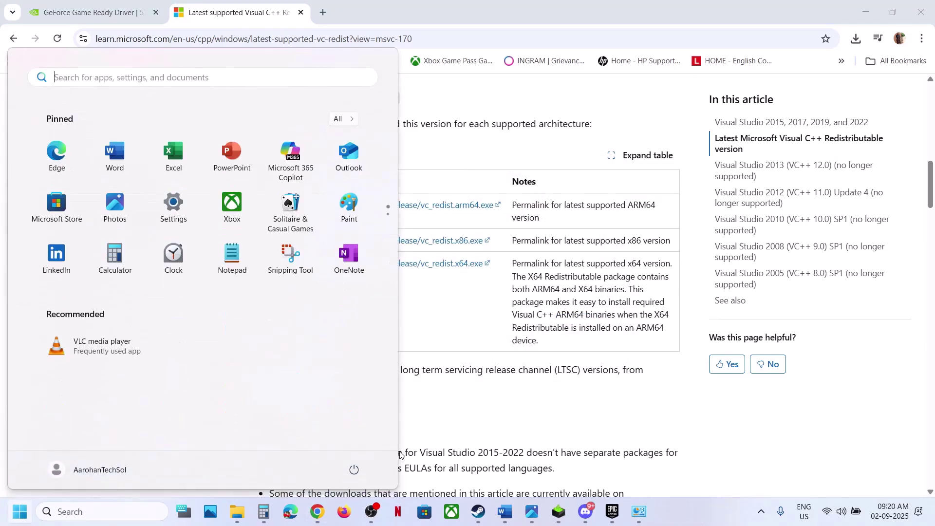
click(354, 468)
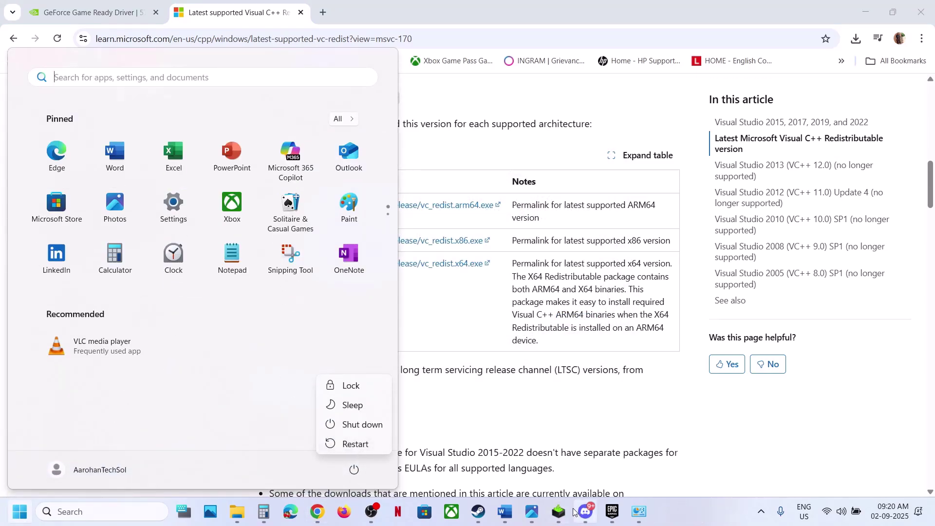
click(478, 512)
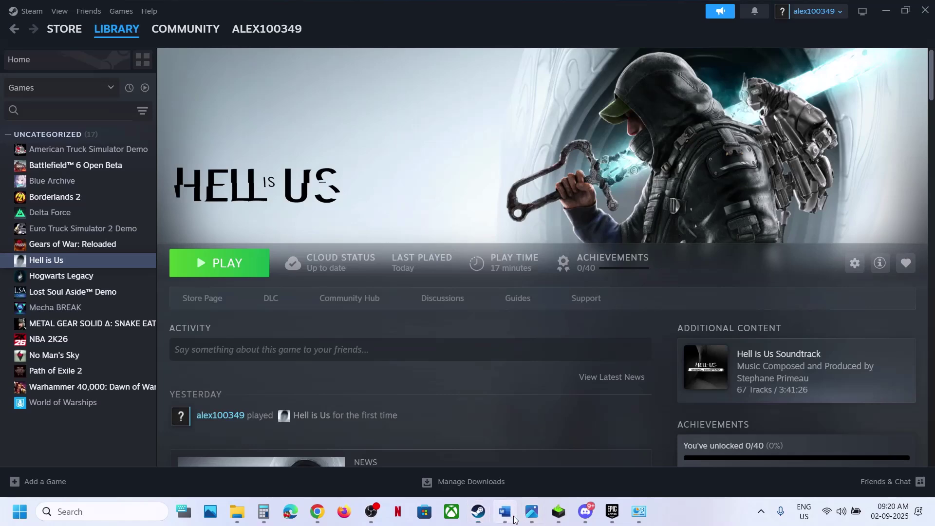
Step: Go to Step 13 "Update Windows" in the Word notes and check for updates in Windows Update settings
click(504, 511)
scroll(336, 360, down, 3)
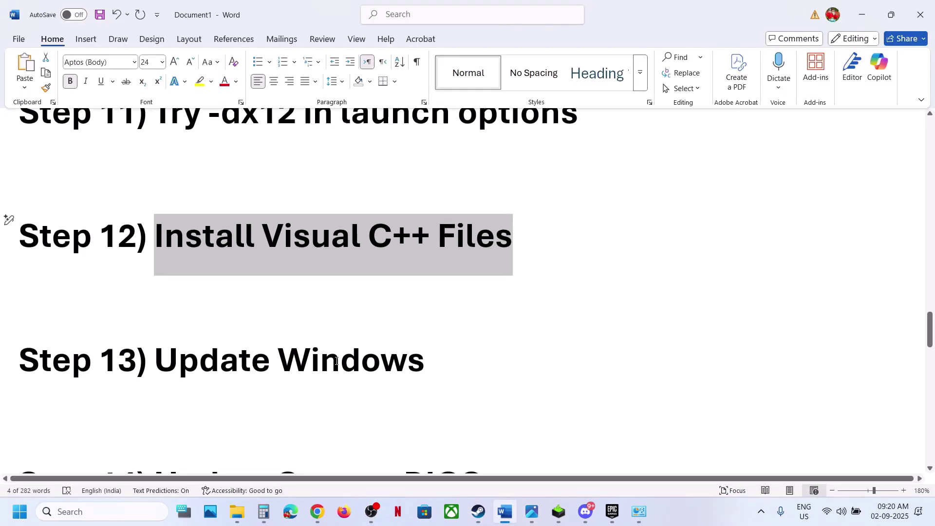
key(super+i)
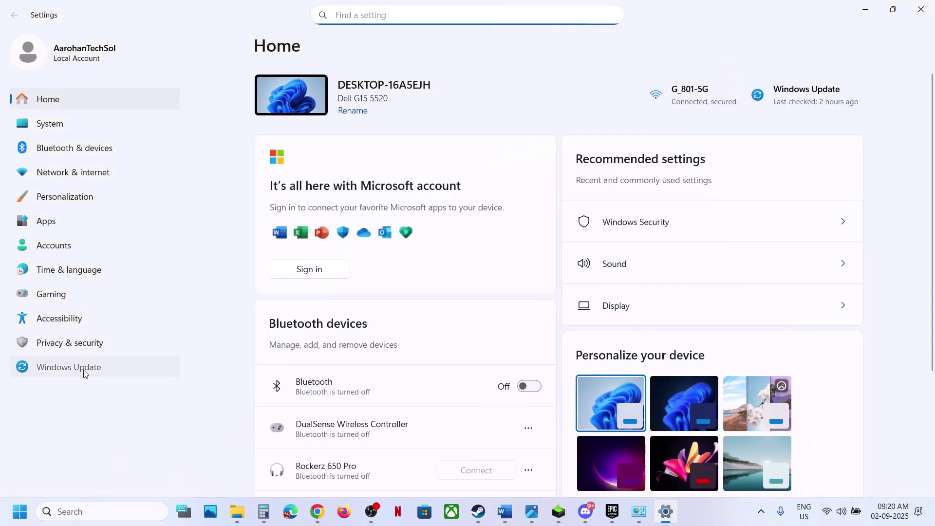
click(84, 369)
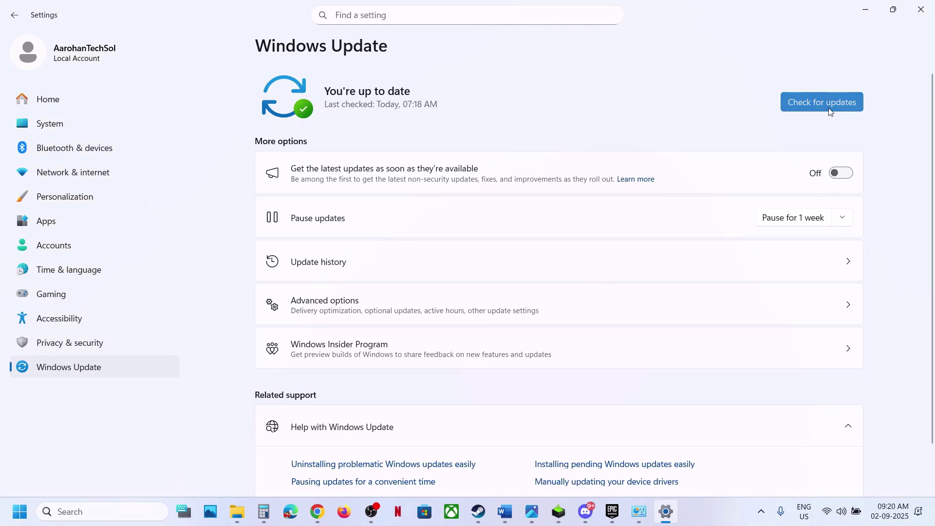
click(829, 108)
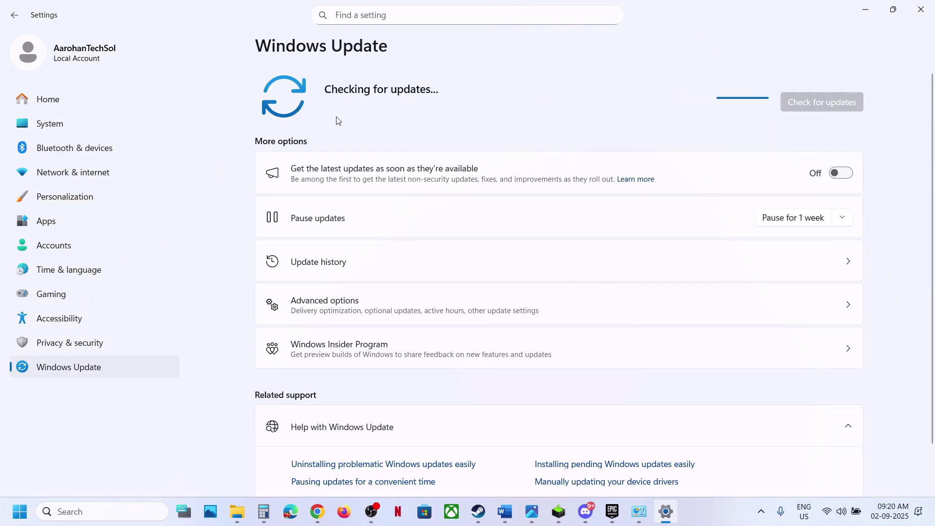
Step: View the computer's restart option in the Windows power choices during the update check
key(super)
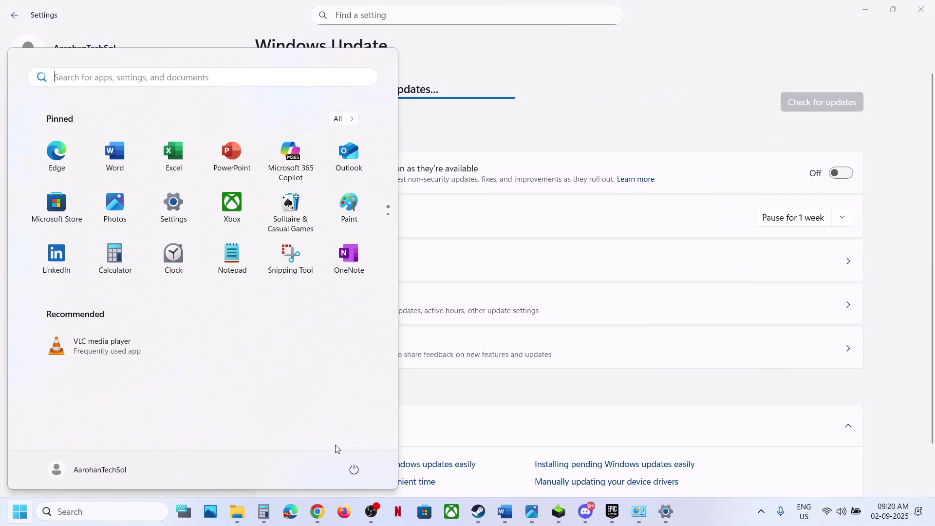
click(354, 469)
click(479, 512)
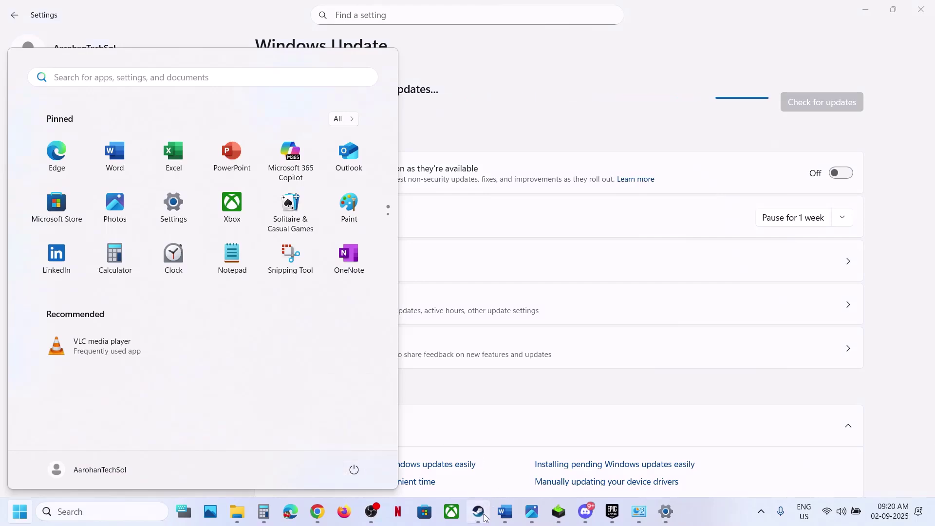
Step: Highlight "Update System BIOS" in Step 14 of the Word notes and check the laptop's battery charge
click(506, 509)
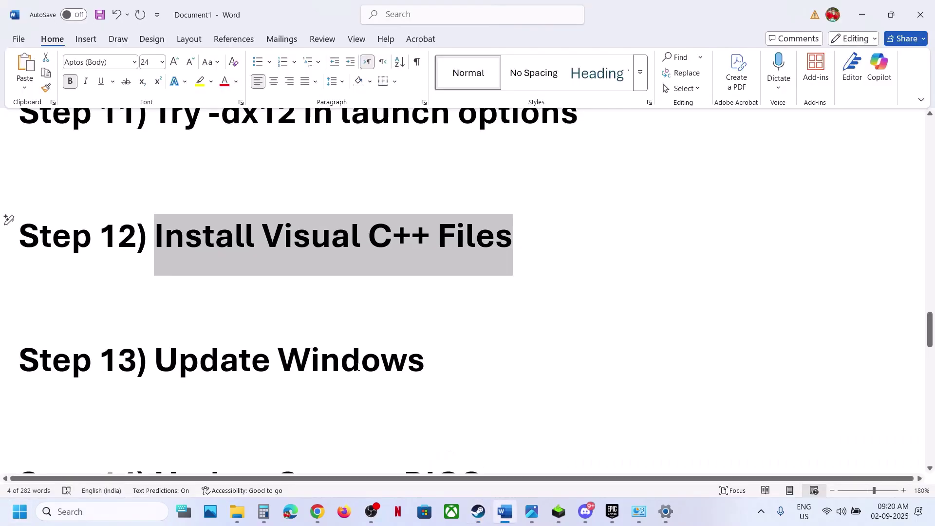
scroll(328, 357, down, 3)
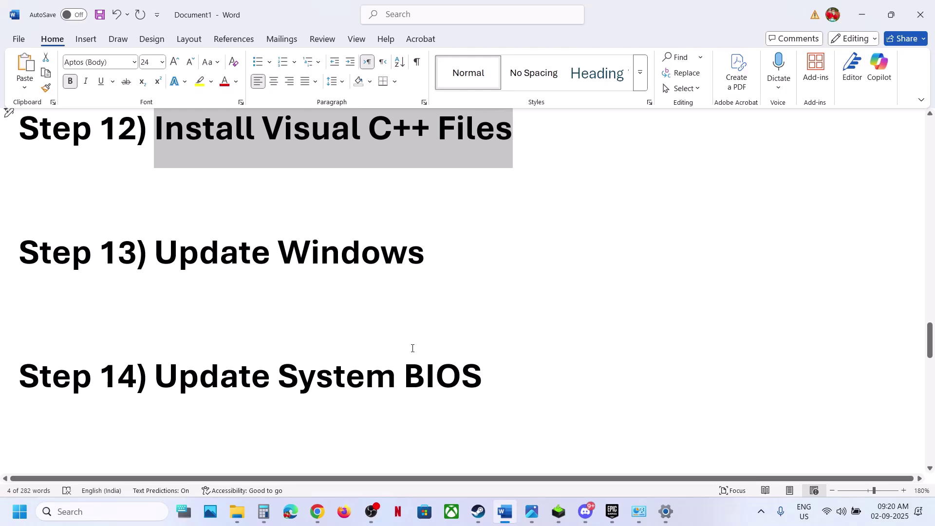
drag(182, 382, 457, 388)
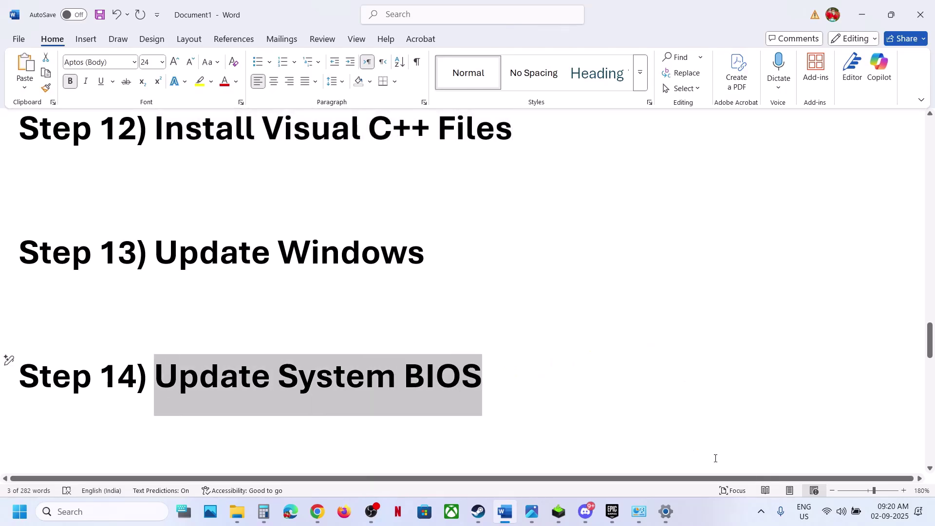
click(855, 515)
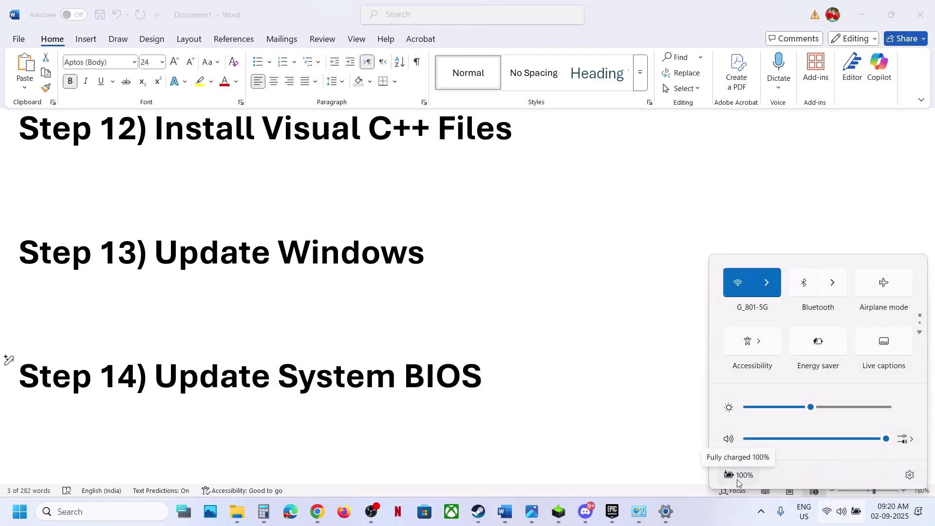
click(384, 395)
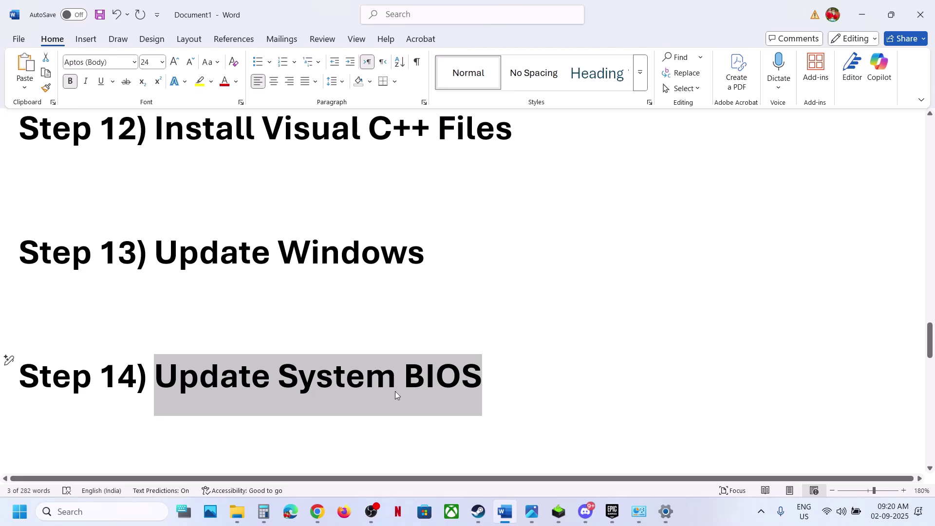
Step: Read Step 15 of the notes, highlighting the advice on external devices, additional controllers and disabling the Steam overlay
scroll(400, 397, down, 5)
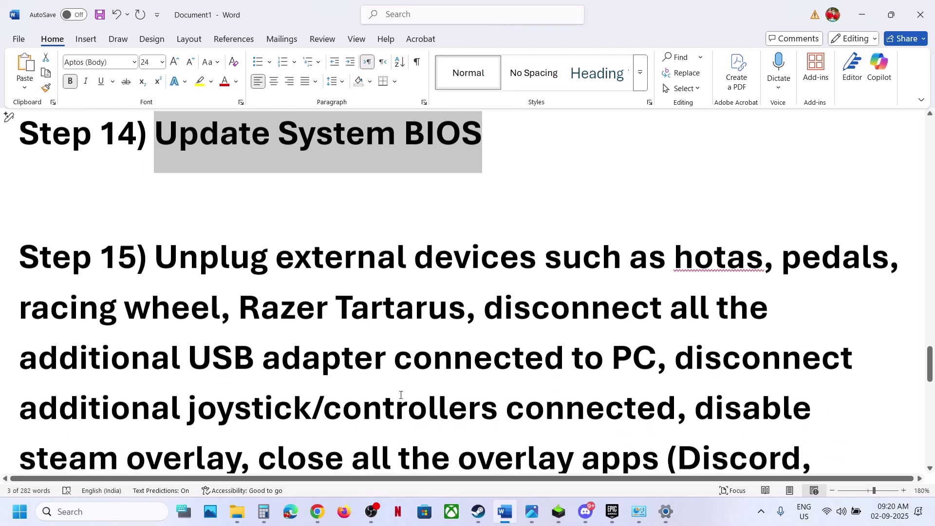
scroll(401, 396, down, 1)
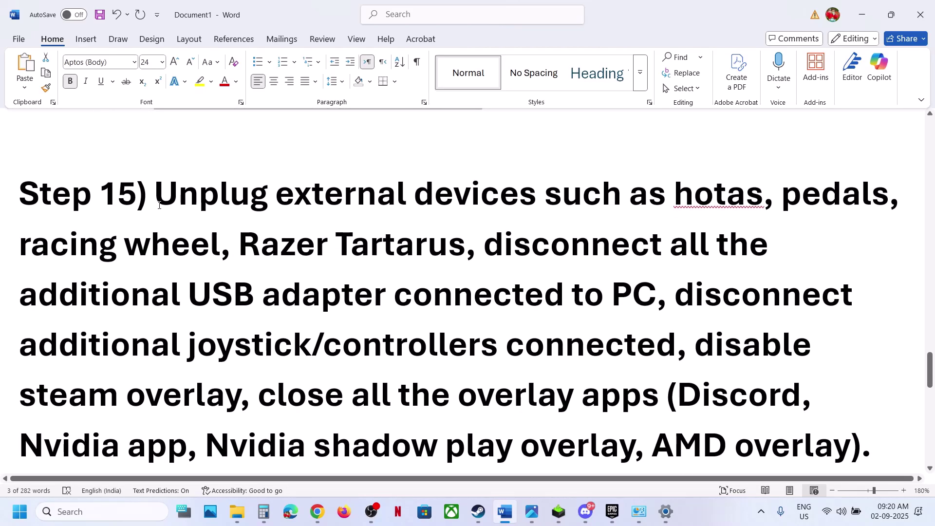
drag(159, 205, 627, 291)
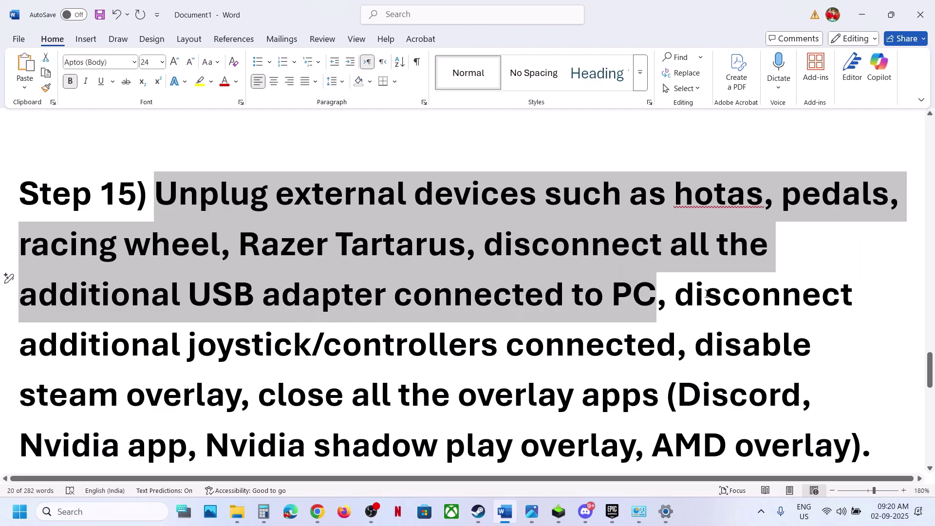
drag(674, 298, 667, 345)
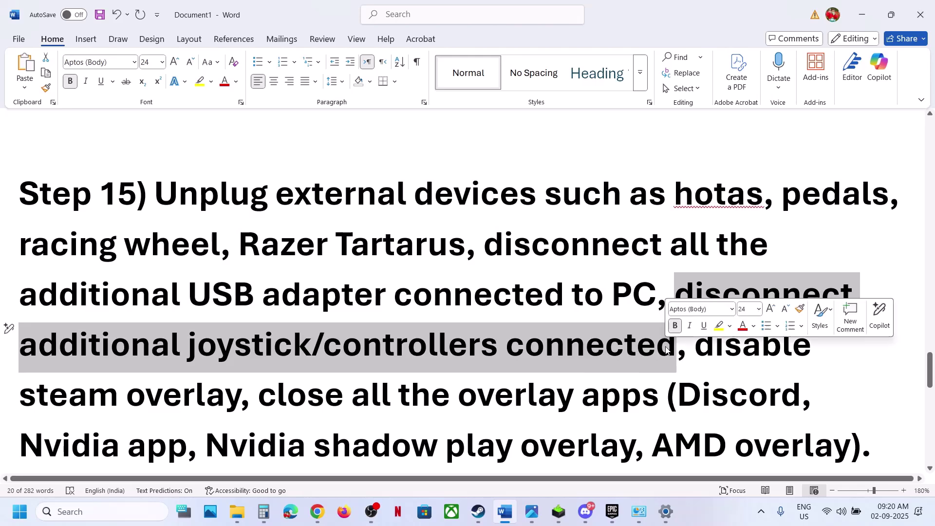
scroll(666, 346, down, 1)
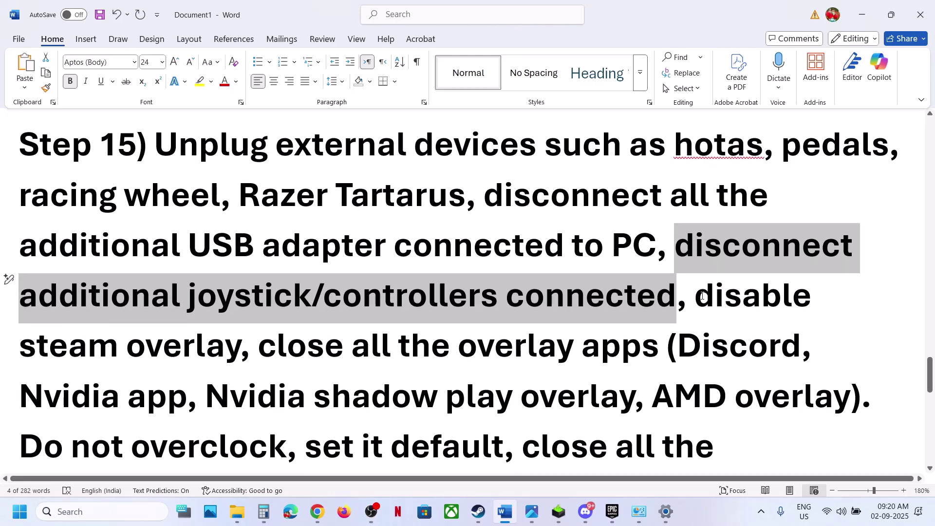
drag(701, 297, 257, 348)
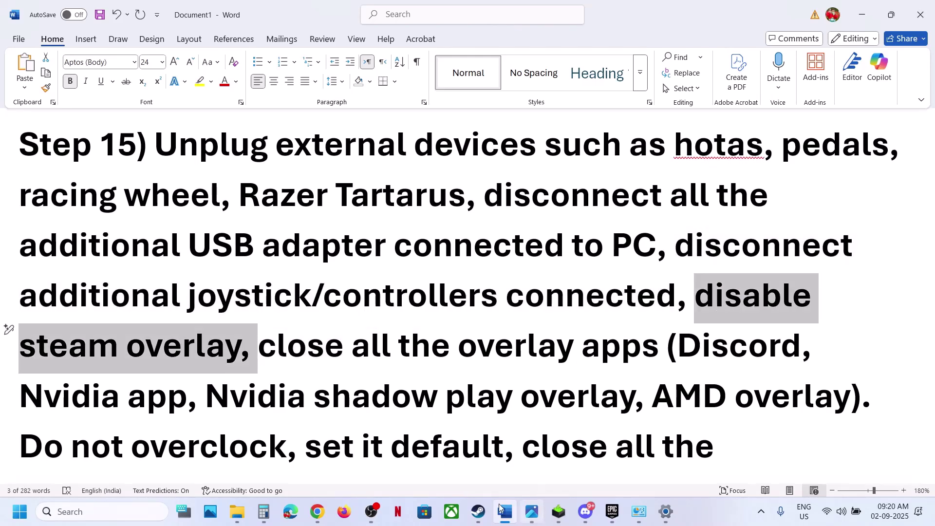
Step: Switch to Steam, turn off the in-game Steam Overlay in the Hell is Us properties and close them
click(478, 511)
right_click(85, 262)
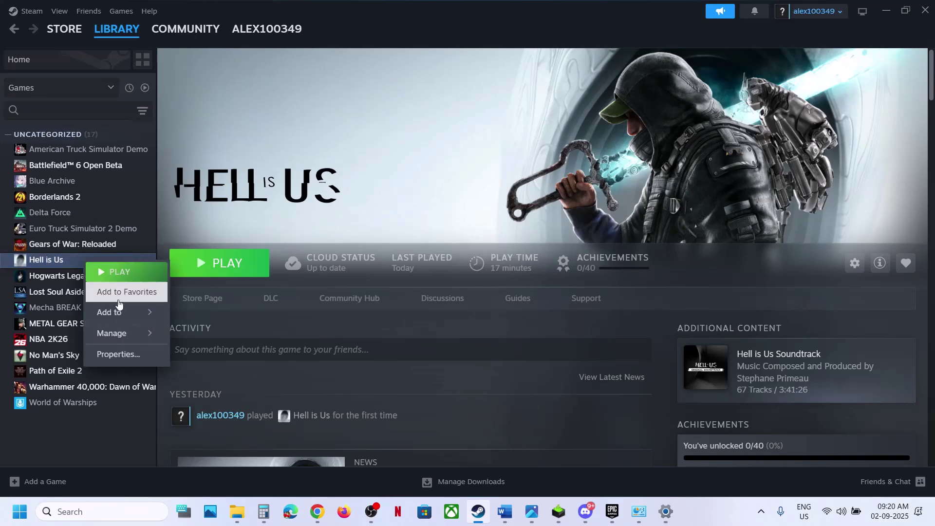
click(122, 354)
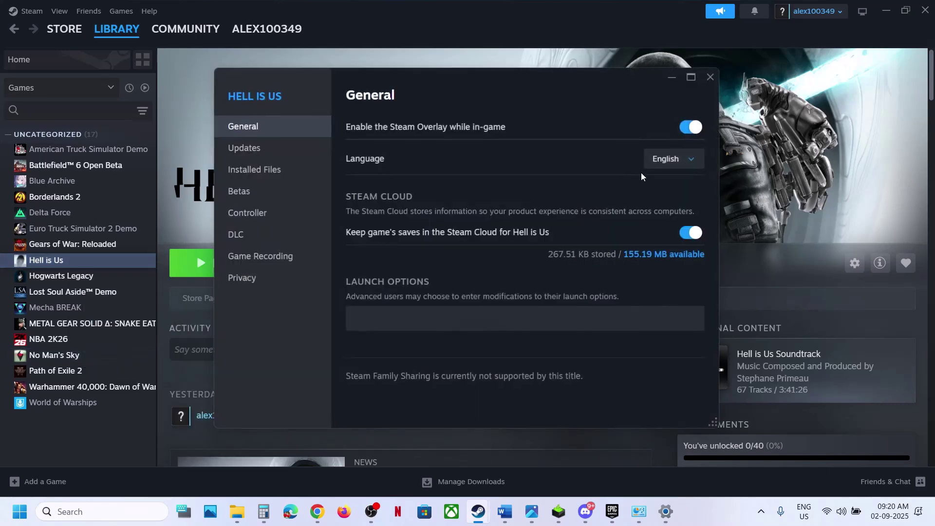
click(681, 126)
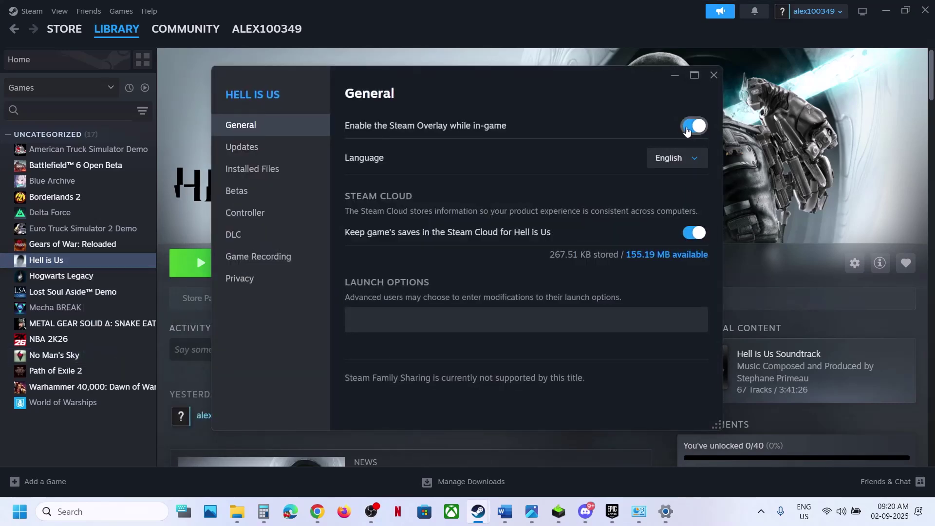
click(719, 76)
Step: Highlight "Discord" in Step 15 of the Word notes, review Discord's Game Overlay settings and close Discord
click(513, 502)
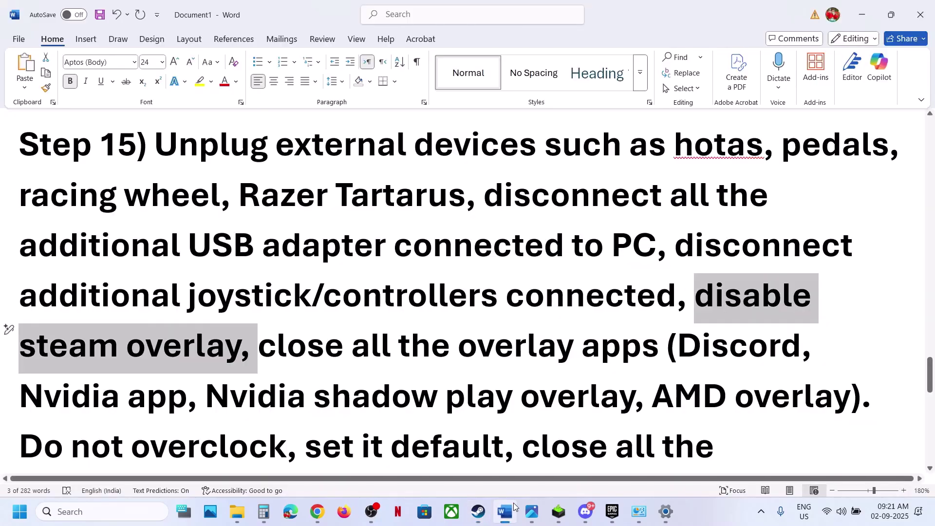
double_click(725, 345)
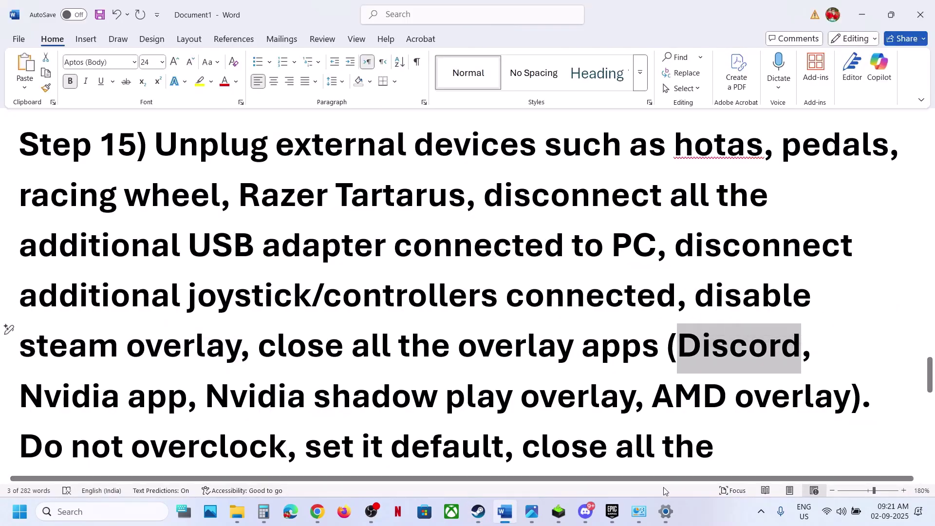
click(587, 523)
scroll(190, 438, down, 1)
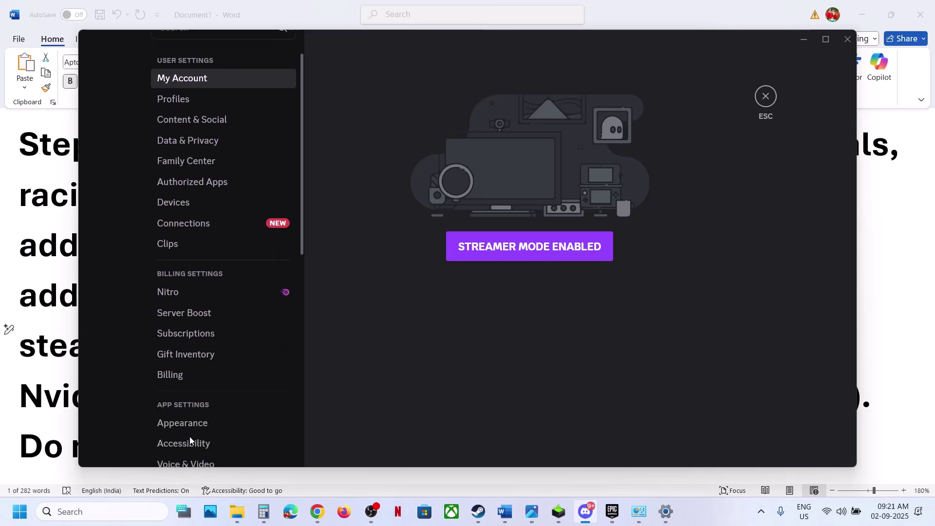
scroll(189, 440, down, 9)
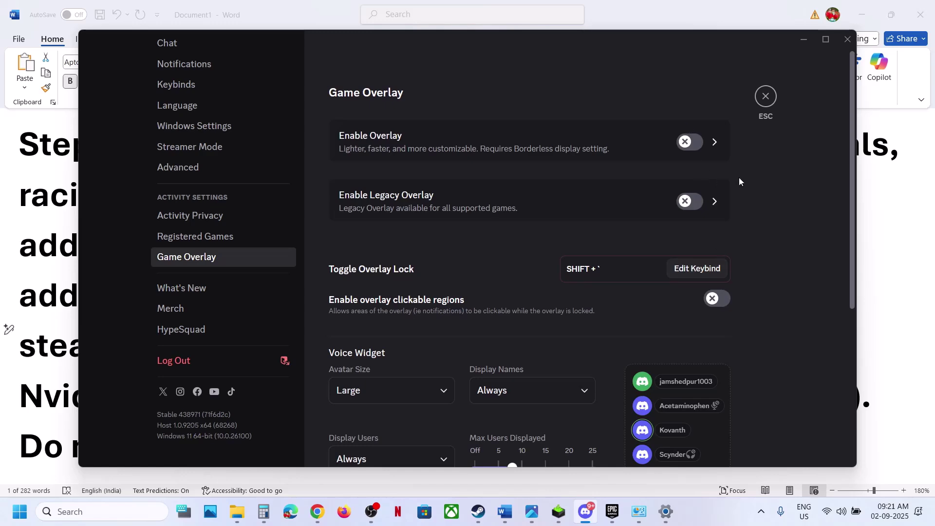
click(849, 42)
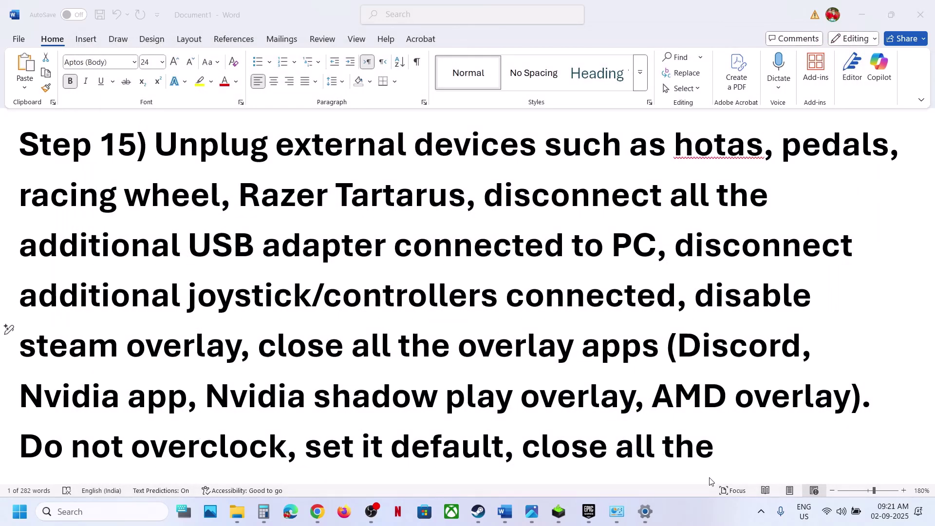
Step: Quit the Discord instance still running in the background and return to the Word notes
click(762, 513)
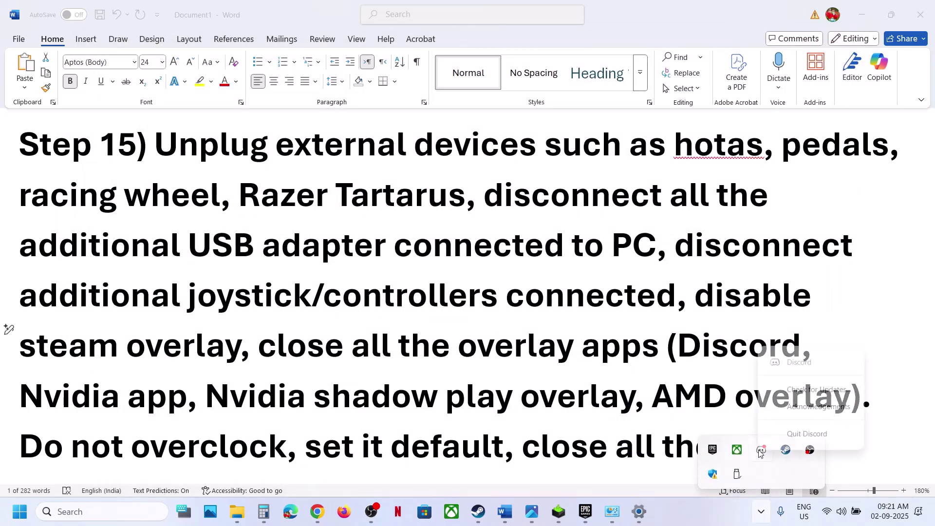
right_click(758, 450)
click(800, 432)
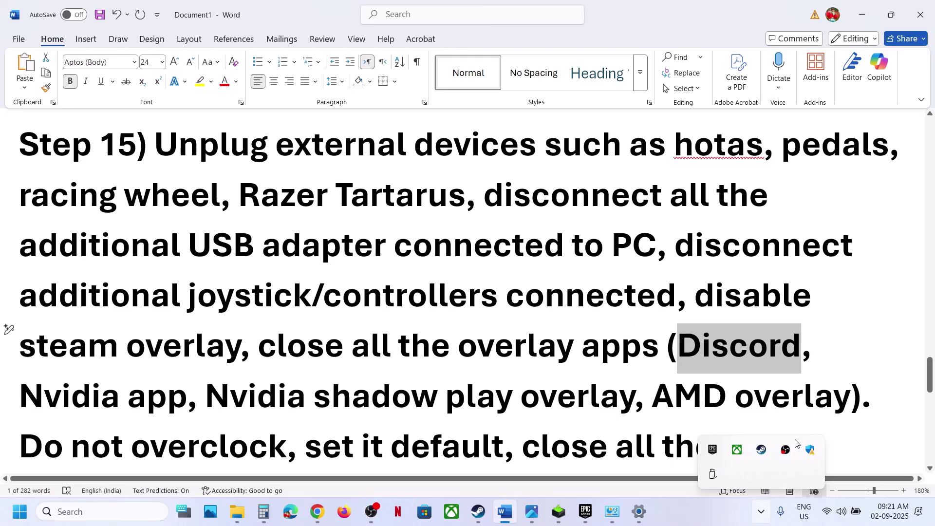
click(484, 348)
Step: Copy "Nvidia" from Step 15 of the notes, search Windows for it, open the NVIDIA App and close it
triple_click(56, 400)
double_click(56, 401)
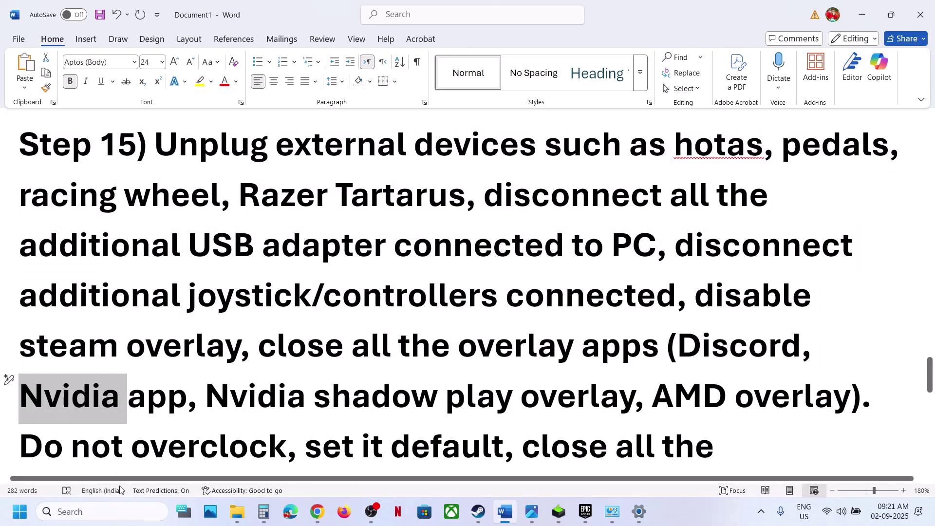
key(ctrl+c)
click(117, 519)
key(ctrl+v)
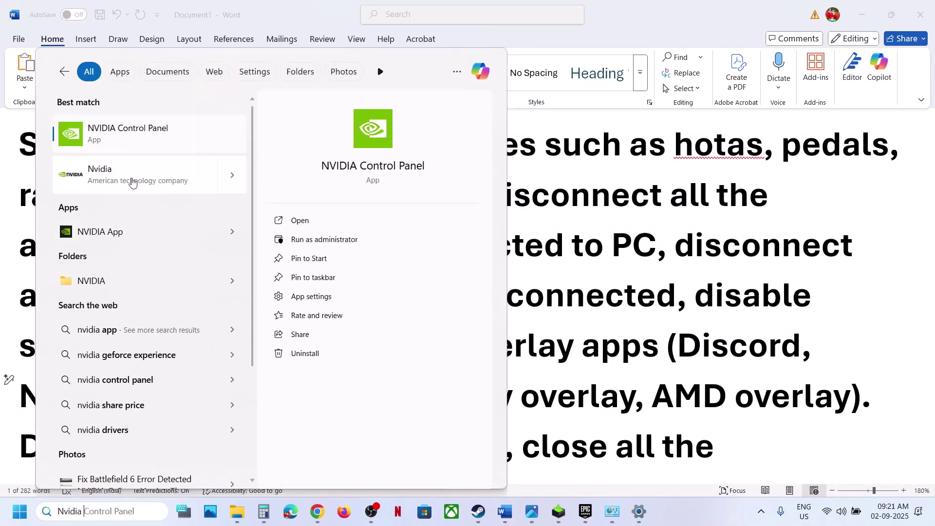
click(105, 238)
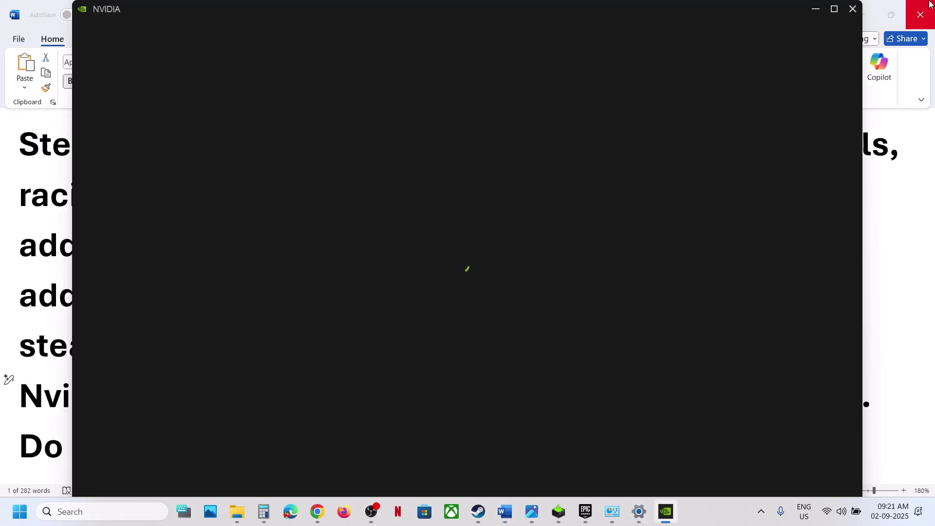
click(852, 10)
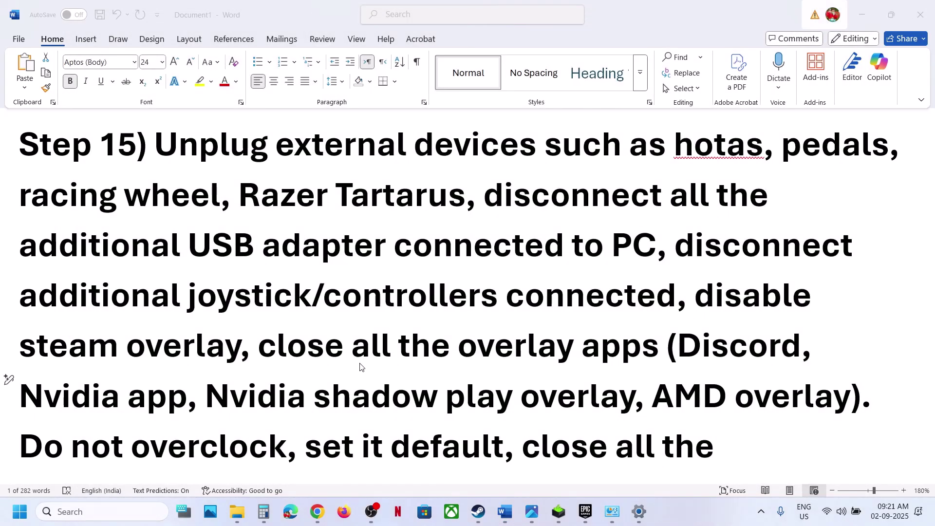
Step: Highlight the Step 15 advice on not overclocking, closing overclocking applications such as MSI Afterburner, and closing OVERWOLF
click(247, 394)
scroll(123, 353, down, 2)
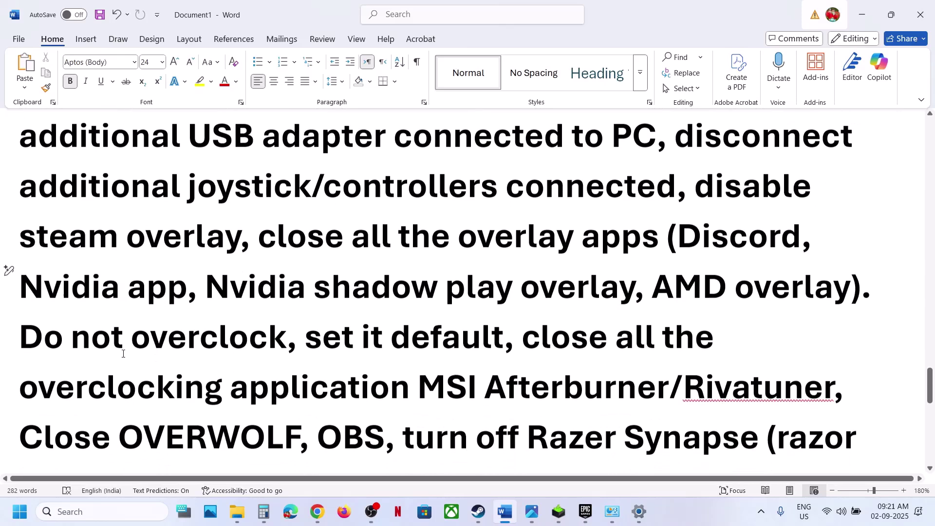
drag(20, 338, 288, 340)
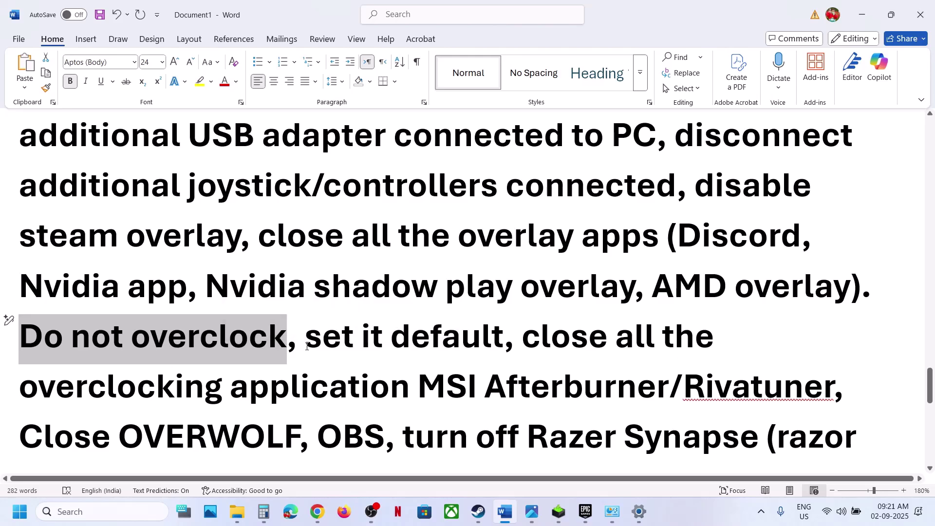
drag(306, 346, 604, 402)
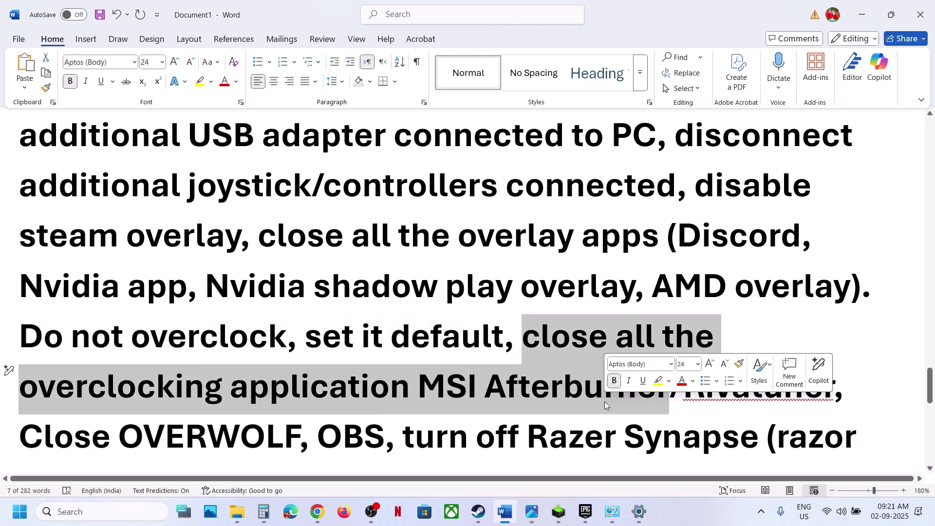
scroll(283, 379, down, 1)
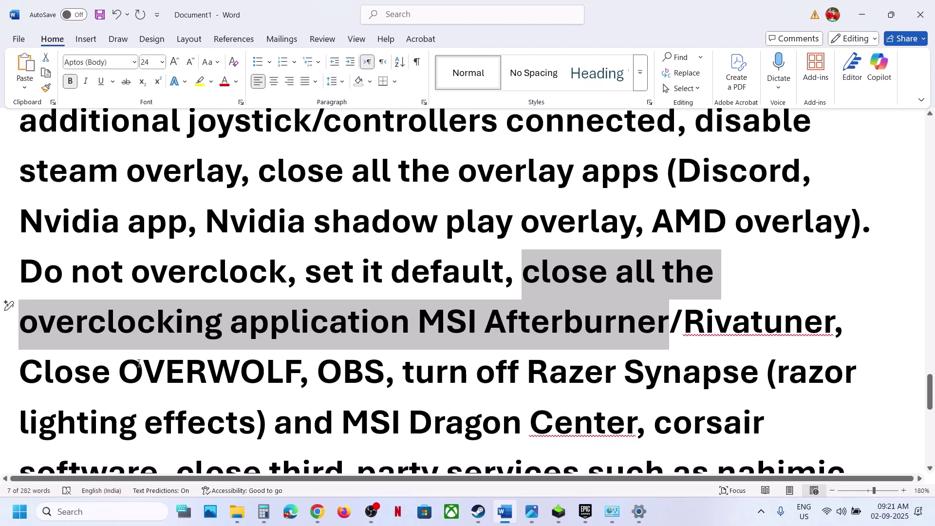
drag(138, 364, 282, 368)
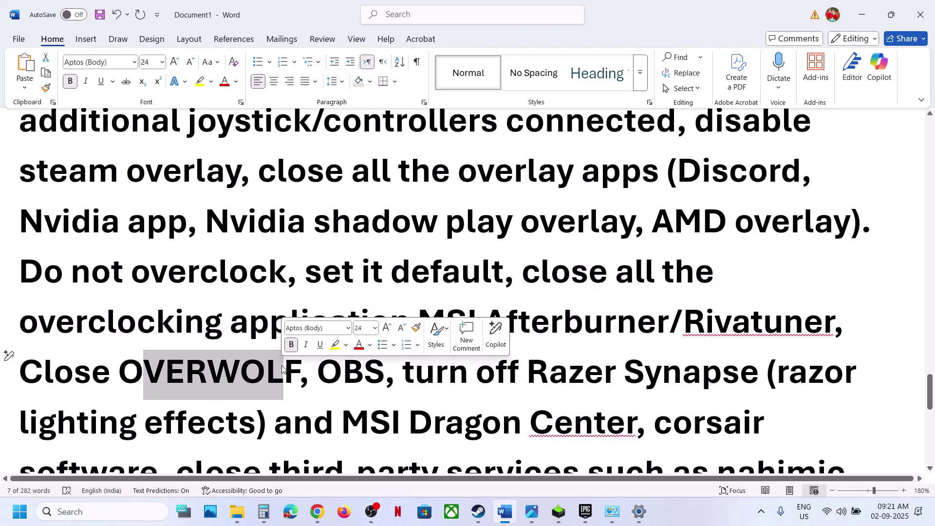
click(269, 298)
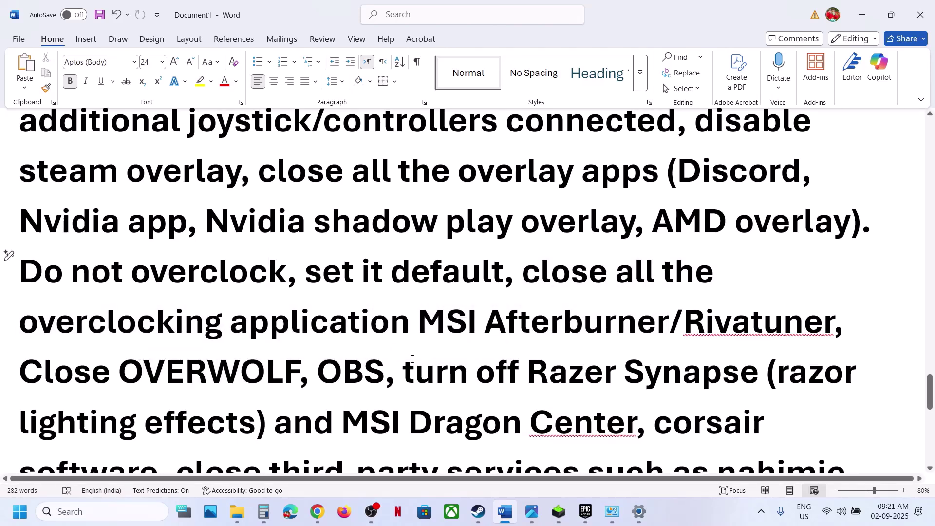
Step: Highlight the advice on turning off Razer Synapse, MSI Dragon Center, corsair software and third-party services, and read on to the undervolt advice
scroll(368, 375, down, 2)
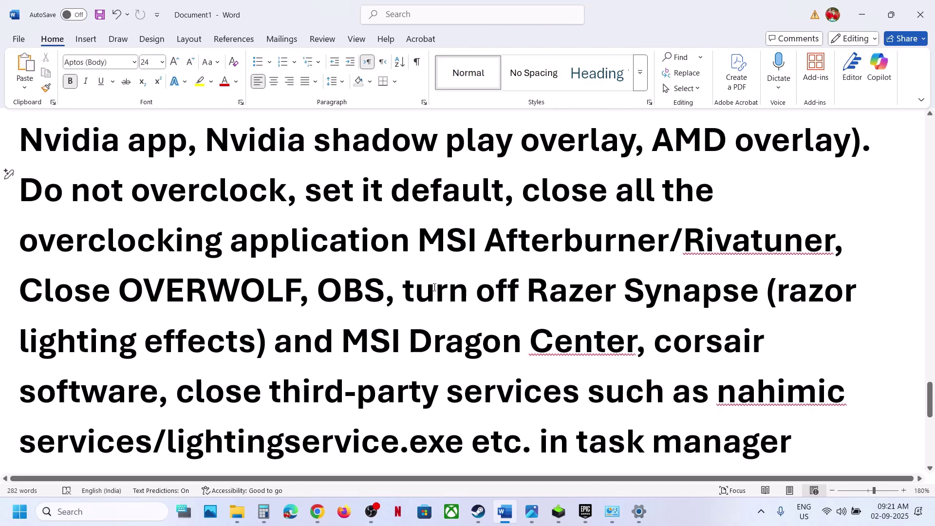
drag(402, 287, 511, 438)
scroll(510, 437, down, 4)
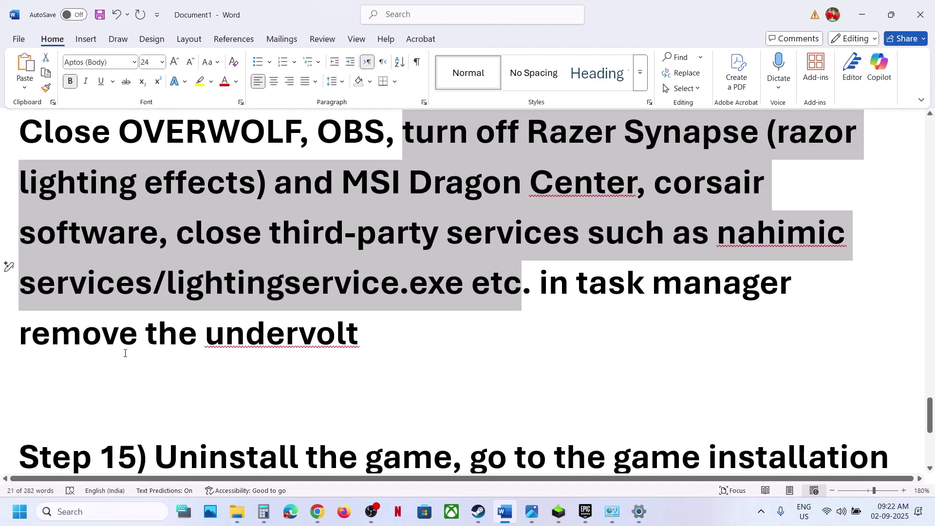
triple_click(417, 338)
click(418, 337)
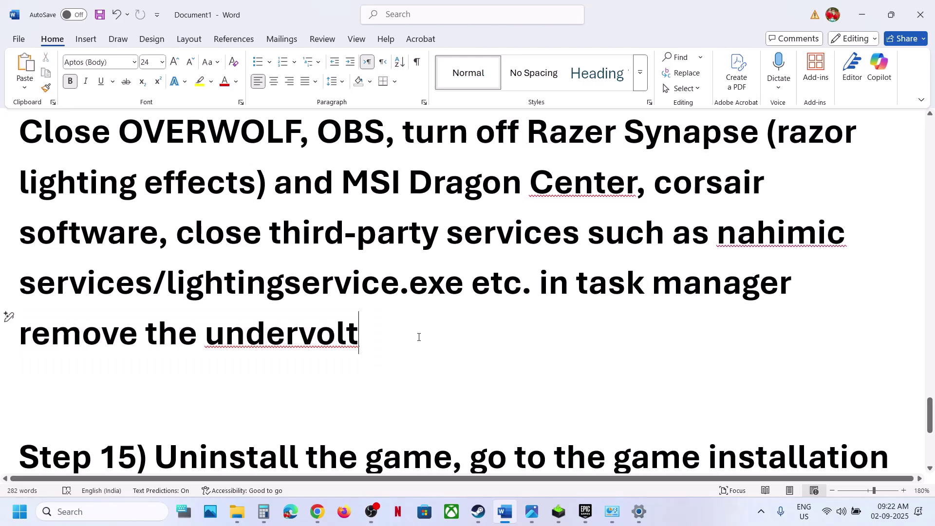
Step: Read the notes' uninstall step, switch to Steam and view the manage options for Hell is Us without uninstalling it
scroll(419, 337, down, 5)
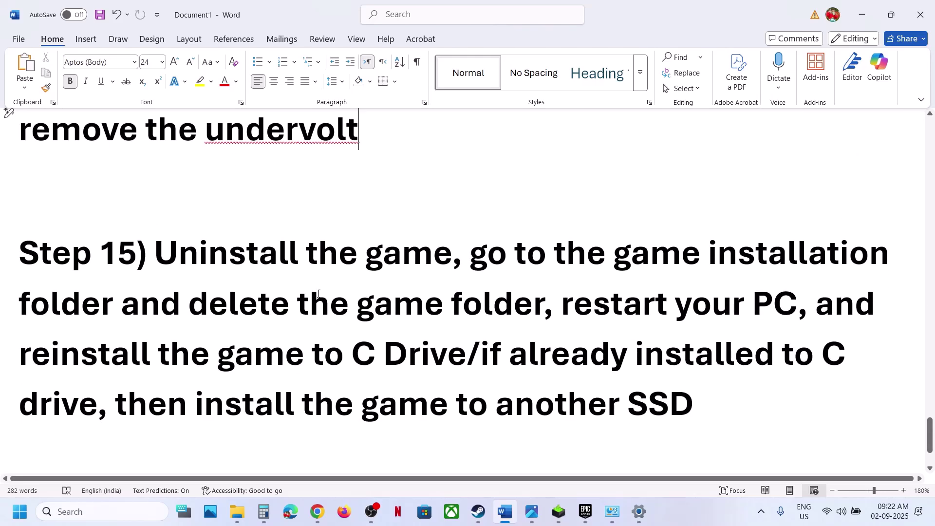
click(478, 511)
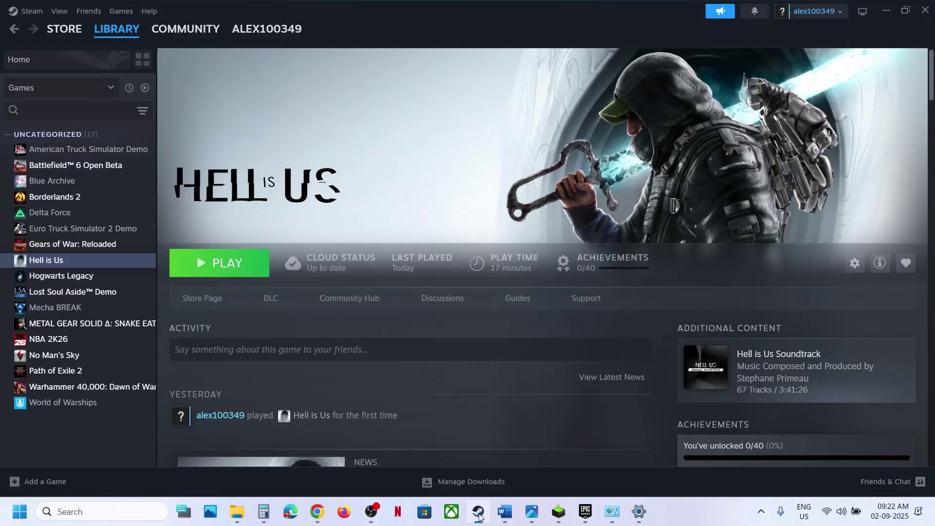
right_click(92, 258)
mouse_move(122, 328)
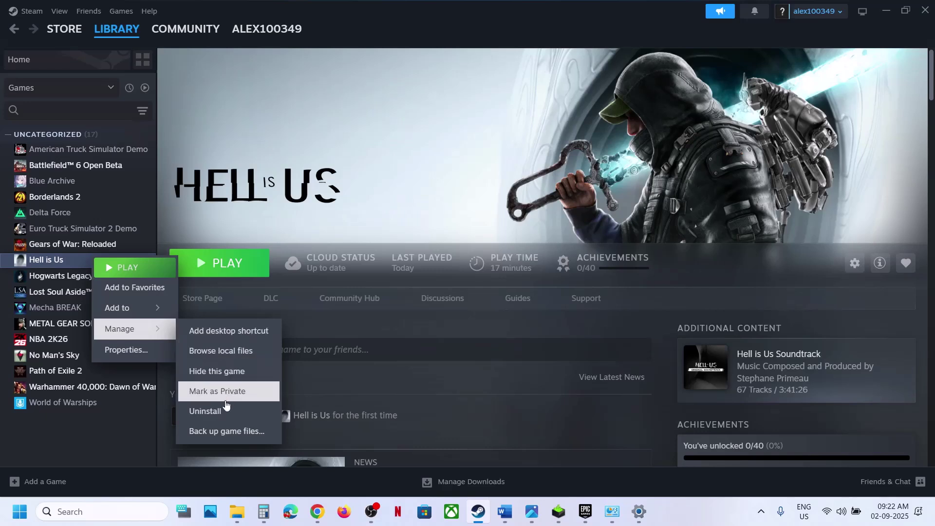
click(382, 183)
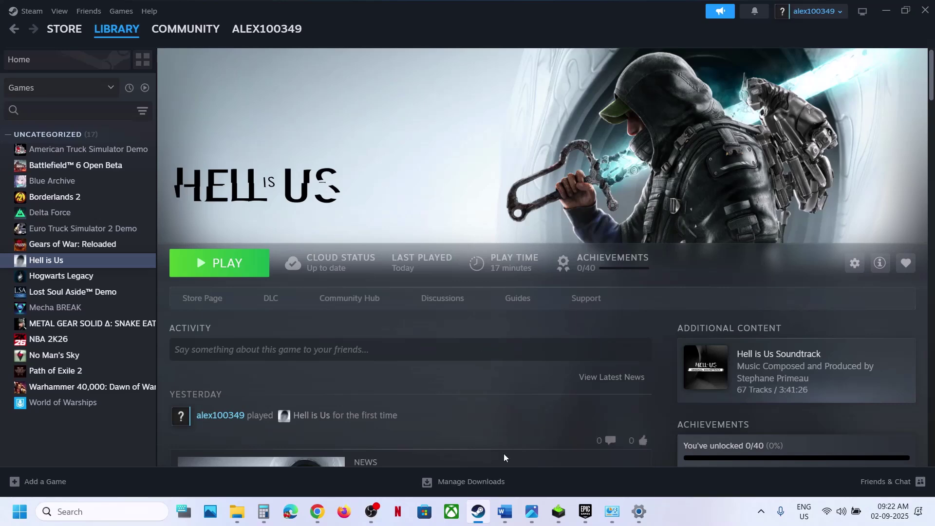
Step: Highlight the advice in the Word notes on reinstalling the game to C Drive or another SSD, and switch back to Steam
click(505, 511)
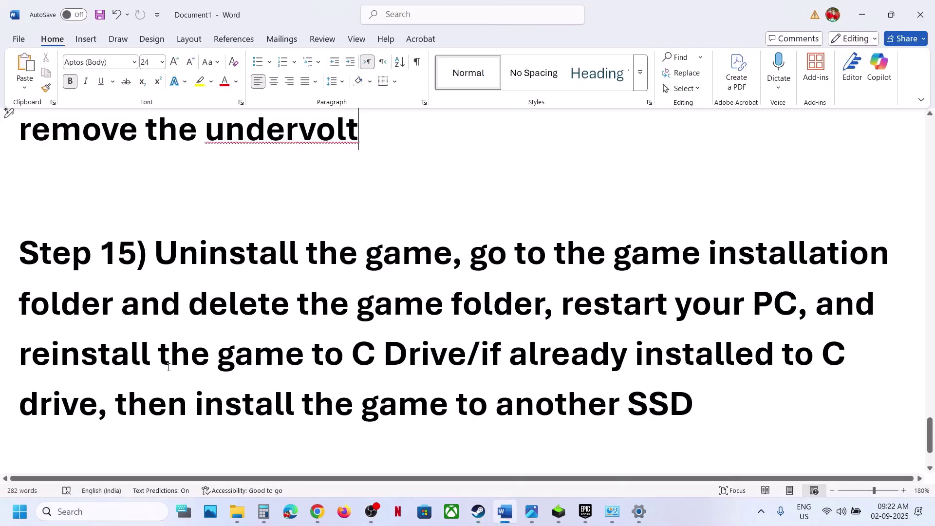
drag(49, 355, 432, 353)
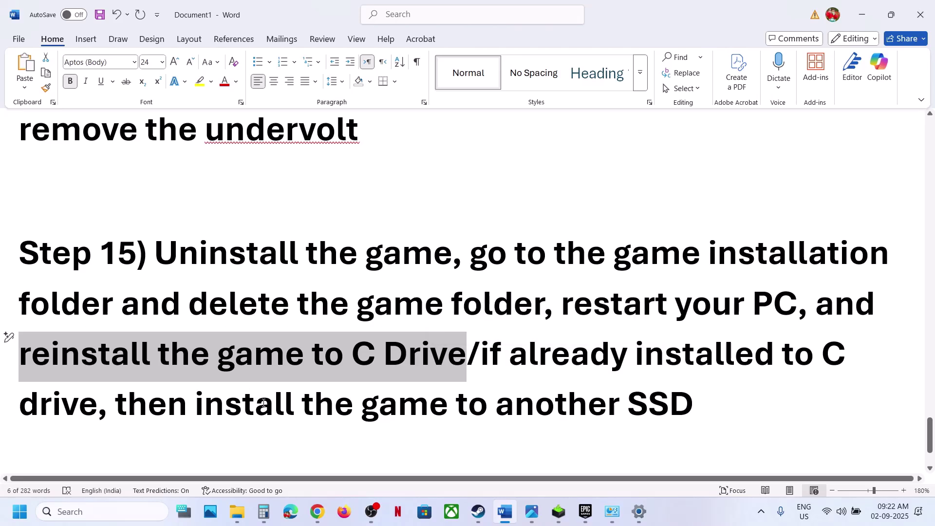
drag(263, 402, 501, 458)
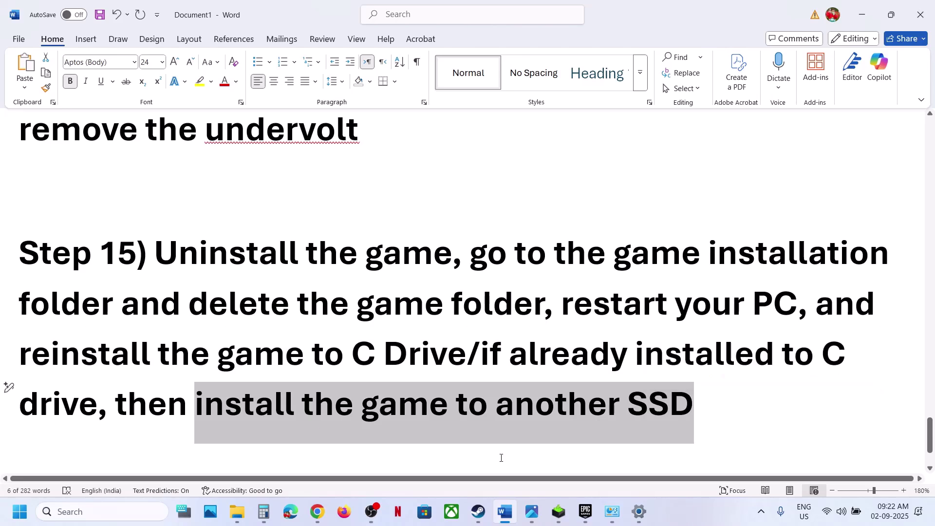
key(alt+Tab)
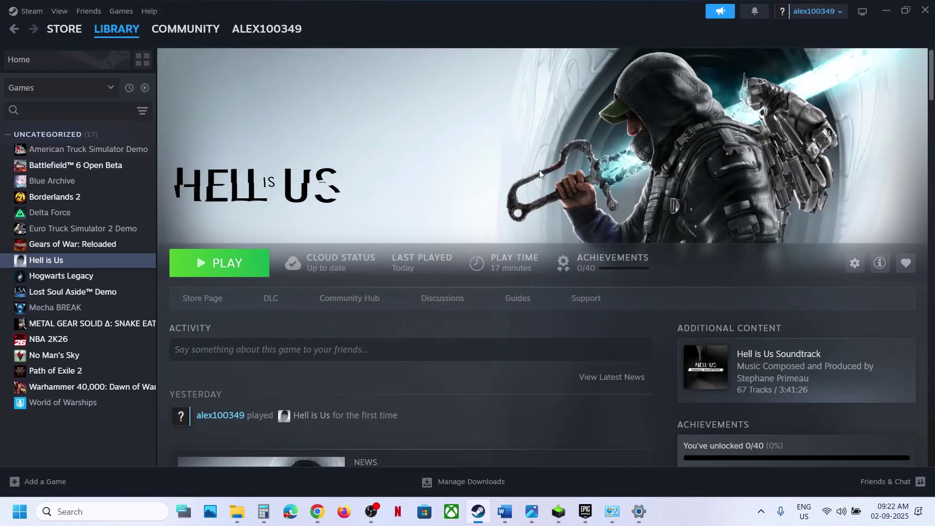
click(714, 519)
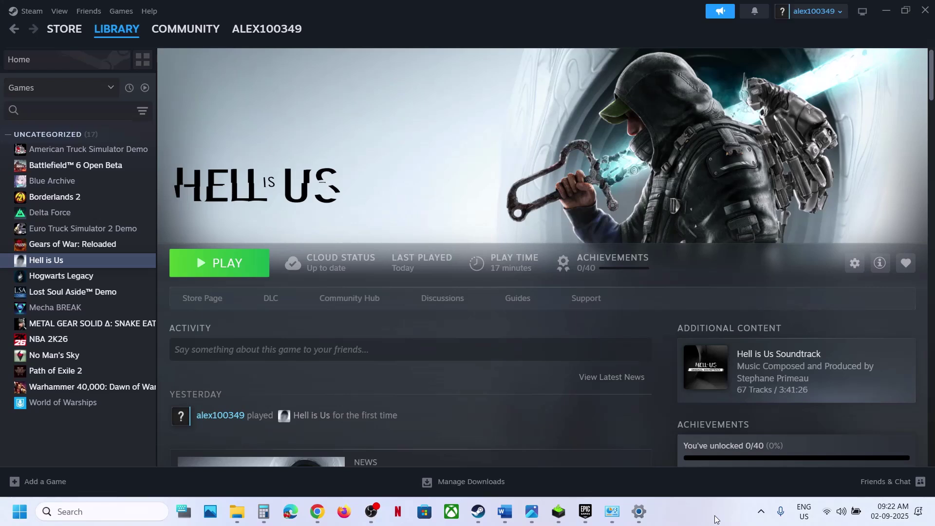